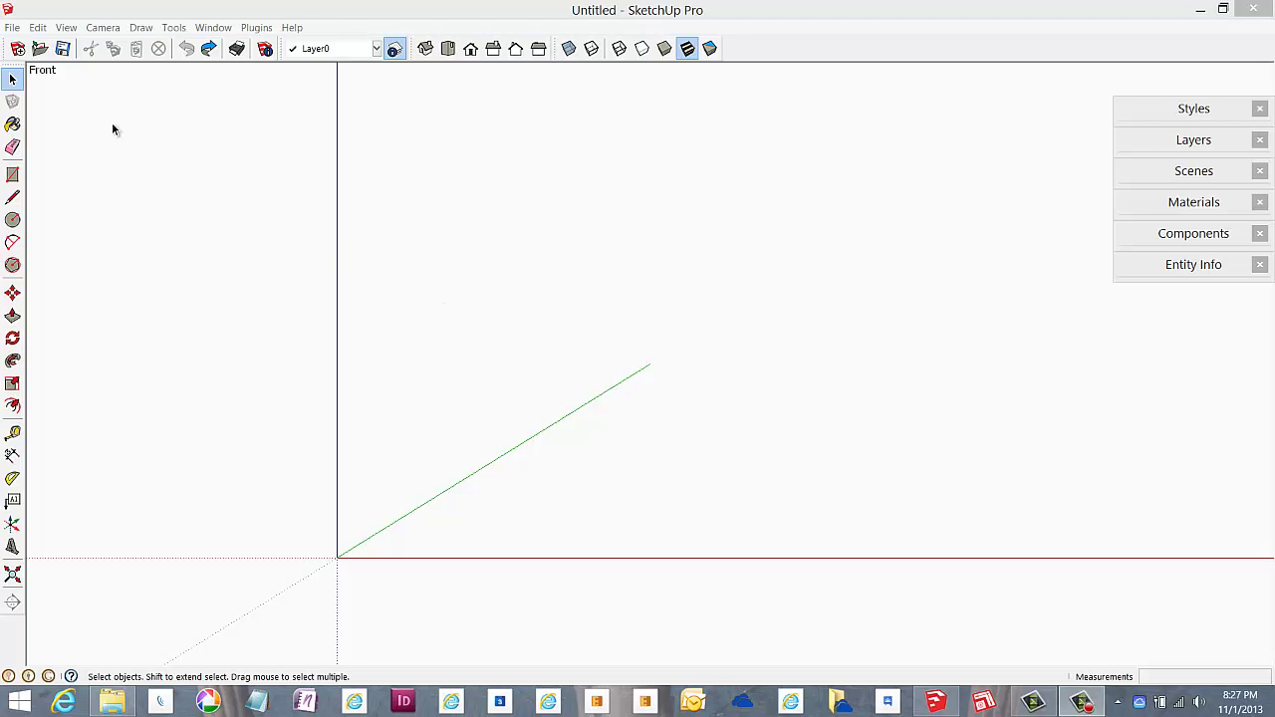
Import the slat photo IMG_2729.JPG as an image into the Front view
{"action": "left_click", "coordinate": [12, 27]}
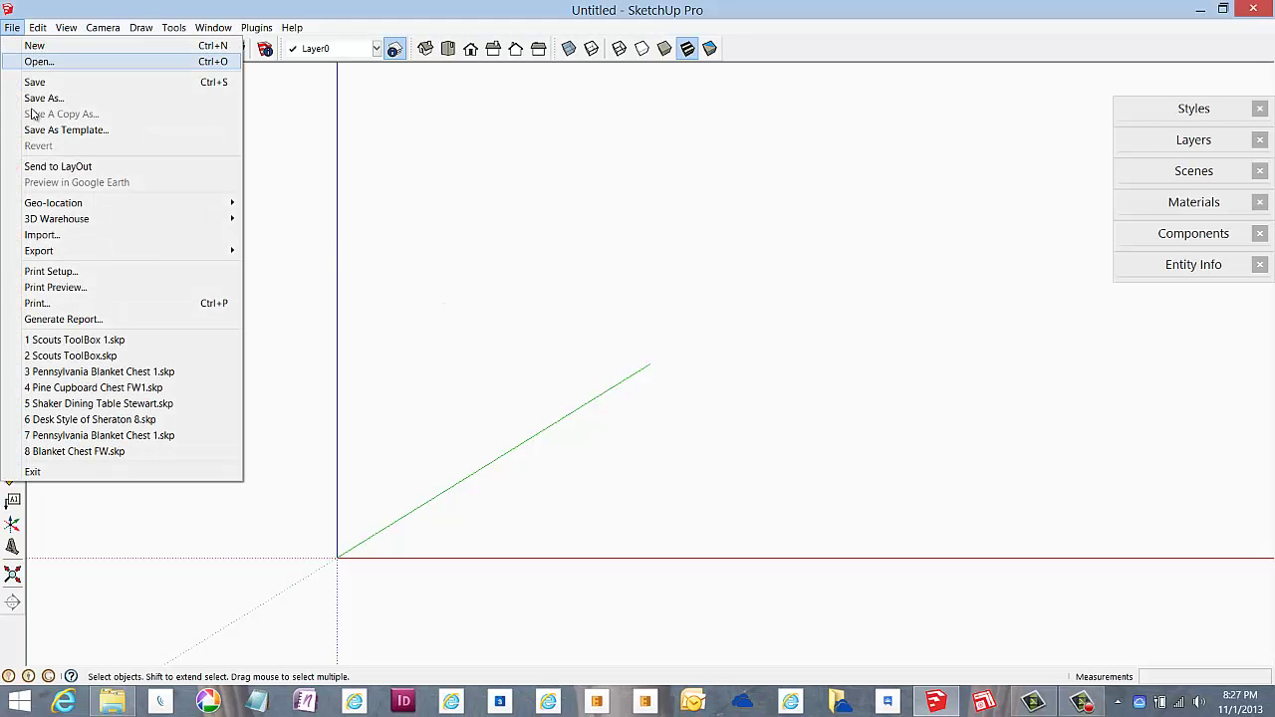
{"action": "left_click", "coordinate": [52, 236]}
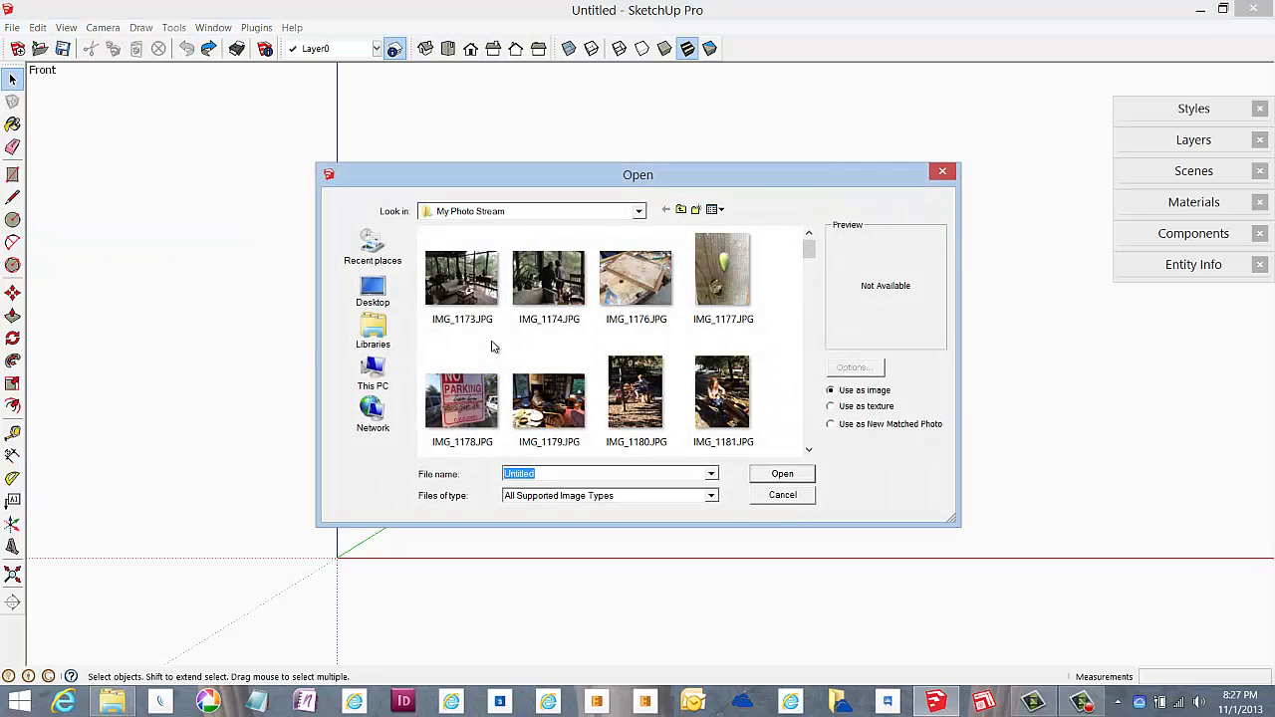
{"action": "left_click_drag", "start_coordinate": [809, 249], "coordinate": [811, 447]}
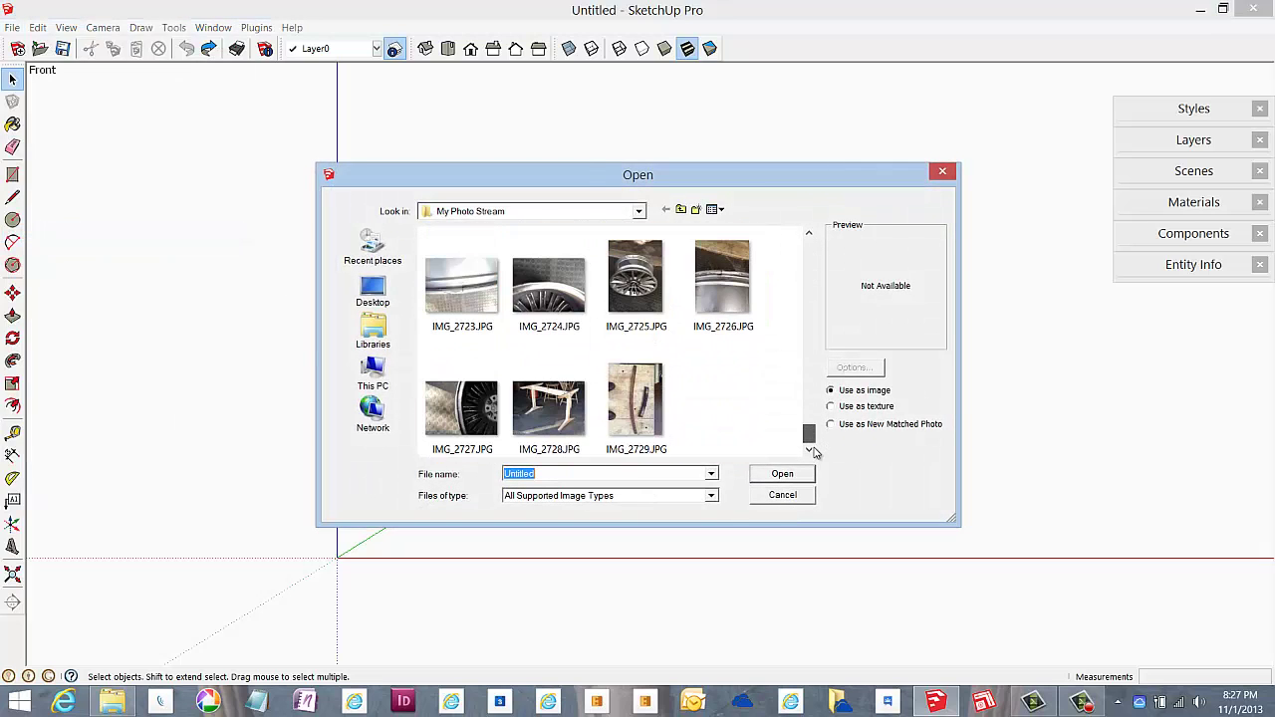
{"action": "double_click", "coordinate": [645, 396]}
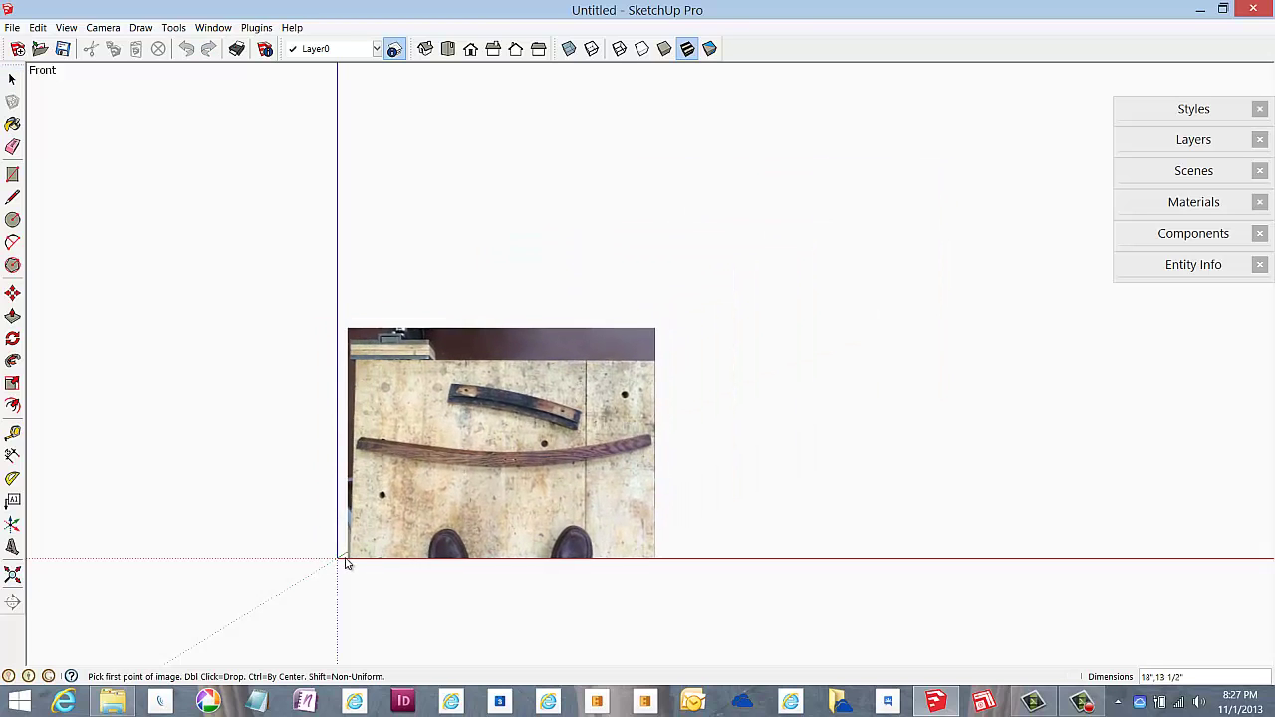
Place the photo with its lower-left corner at the origin, about 27 1/2" wide
{"action": "left_click", "coordinate": [372, 540]}
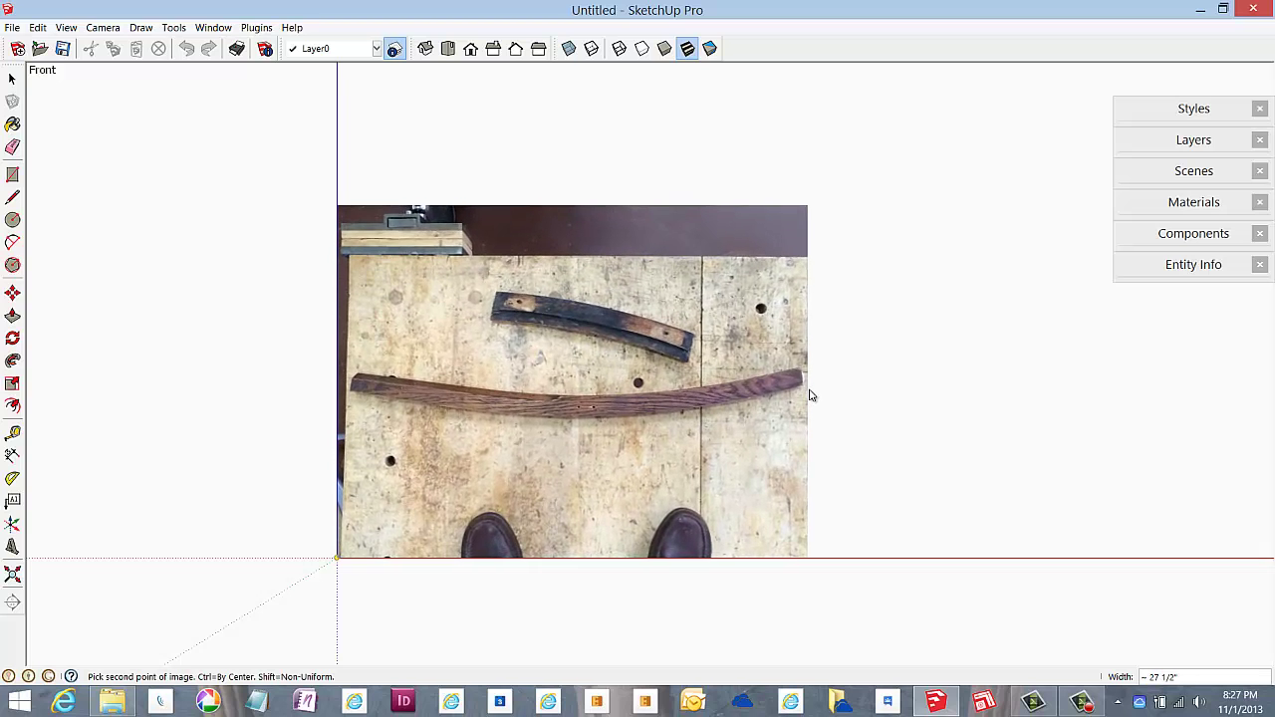
{"action": "left_click", "coordinate": [823, 391]}
{"action": "key", "text": "space"}
{"action": "left_click", "coordinate": [492, 491]}
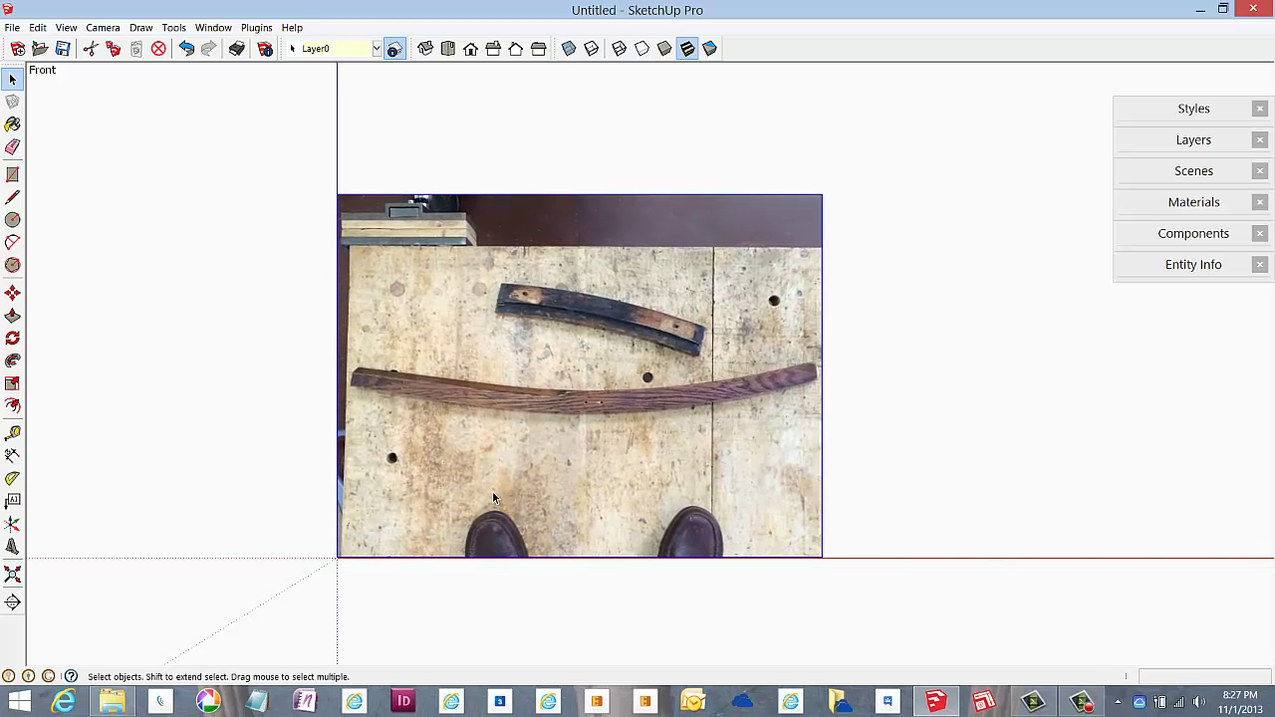
Zoom in on the long slat and switch to the Line tool
{"action": "scroll", "coordinate": [455, 513], "scroll_direction": "up", "scroll_amount": 3}
{"action": "scroll", "coordinate": [984, 321], "scroll_direction": "up", "scroll_amount": 1}
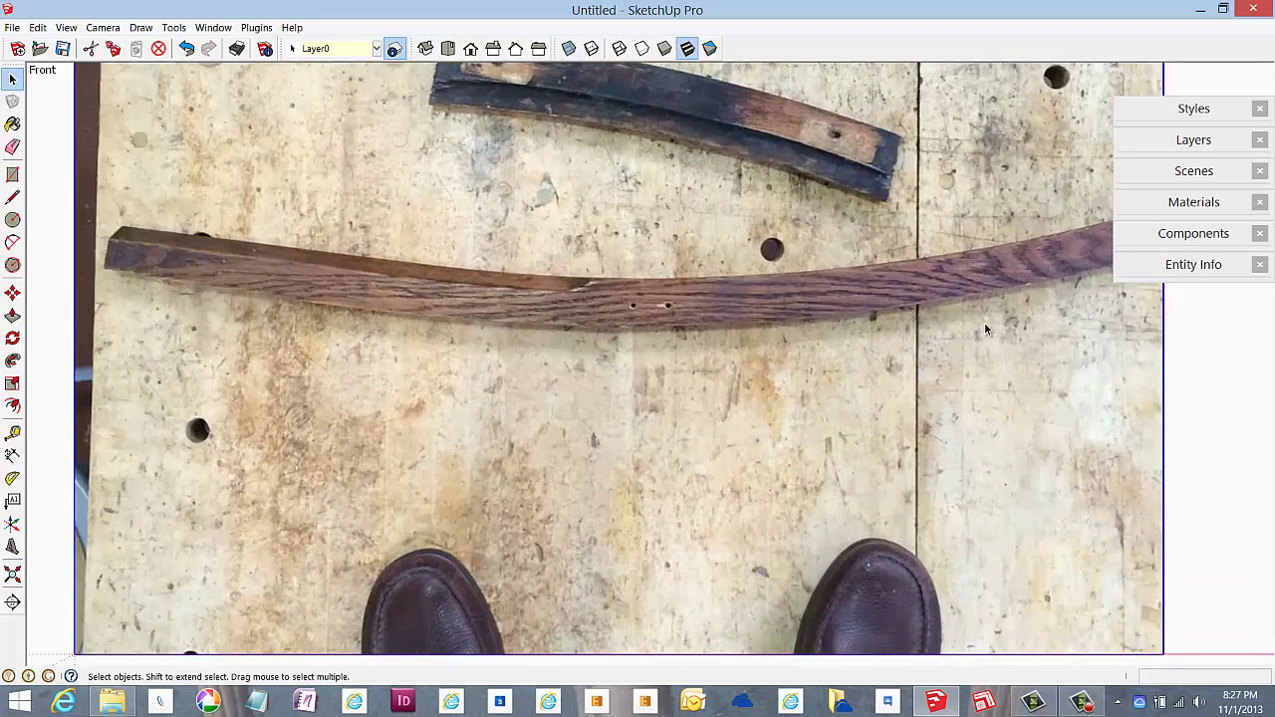
{"action": "scroll", "coordinate": [984, 322], "scroll_direction": "up", "scroll_amount": 1}
{"action": "left_click", "coordinate": [12, 196]}
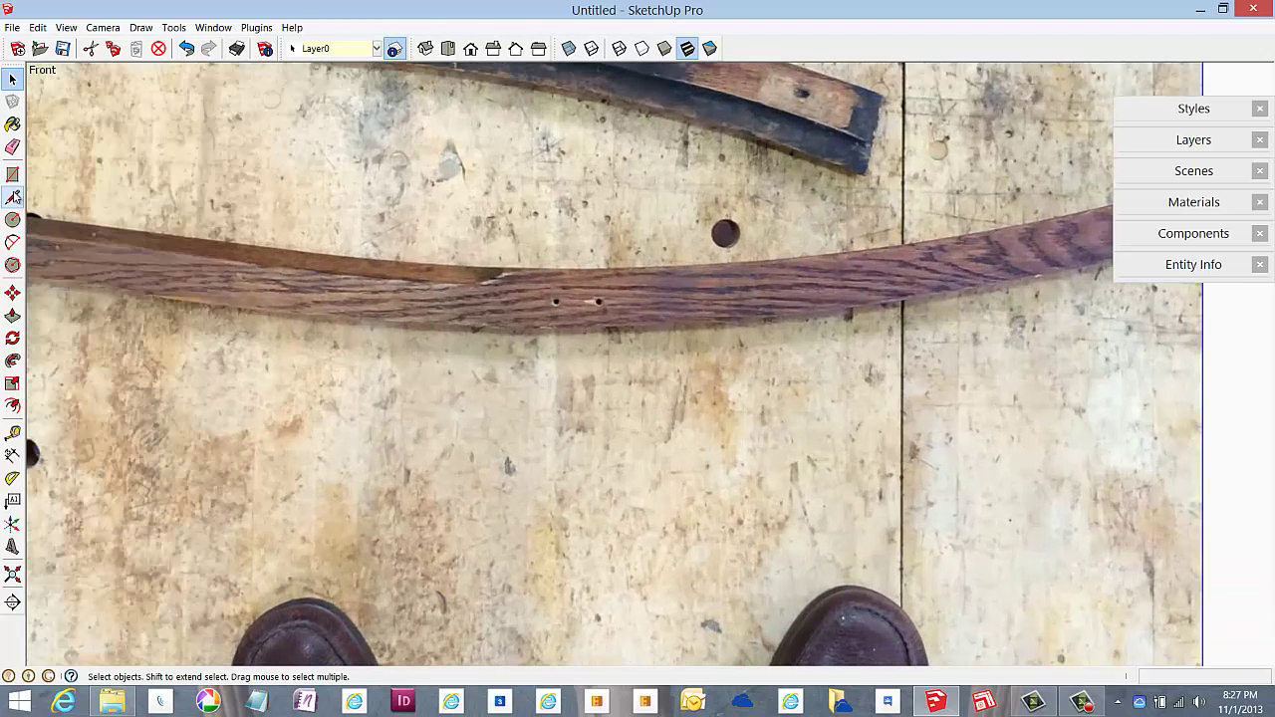
{"action": "scroll", "coordinate": [517, 341], "scroll_direction": "up", "scroll_amount": 2}
{"action": "scroll", "coordinate": [517, 341], "scroll_direction": "up", "scroll_amount": 1}
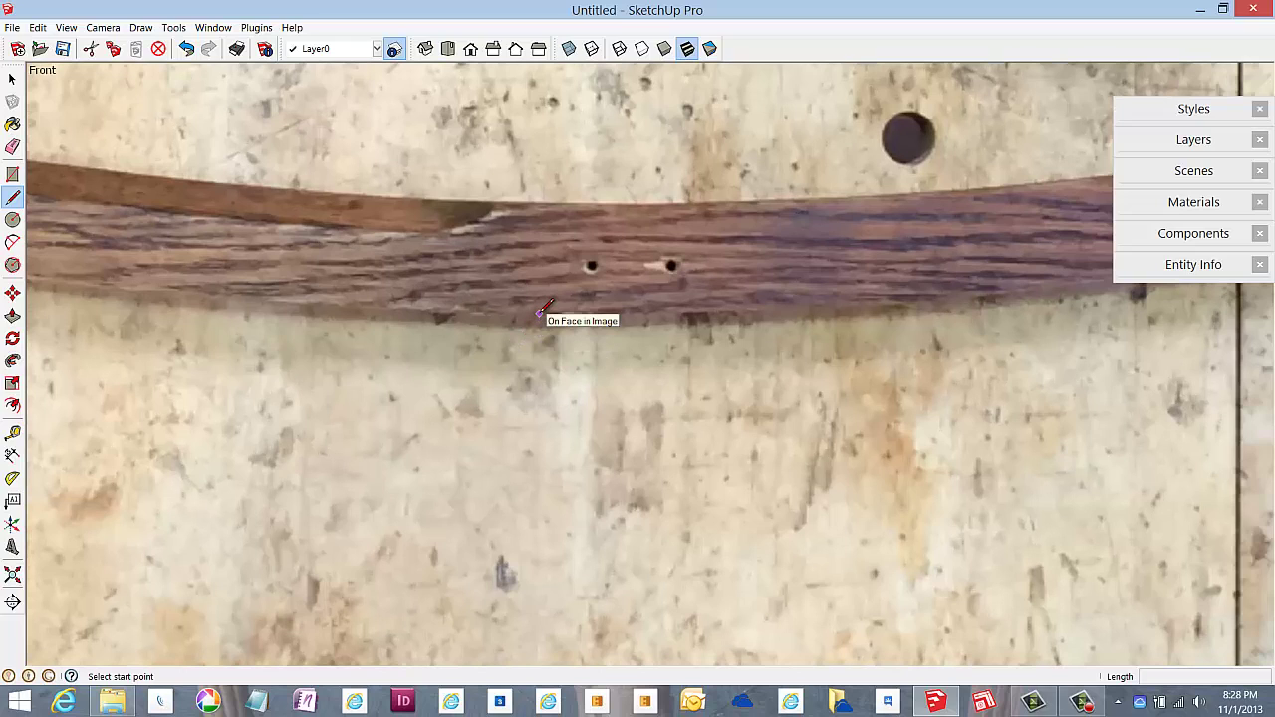
Draw a short reference line along the long slat's bottom edge in the photo
{"action": "left_click", "coordinate": [539, 312]}
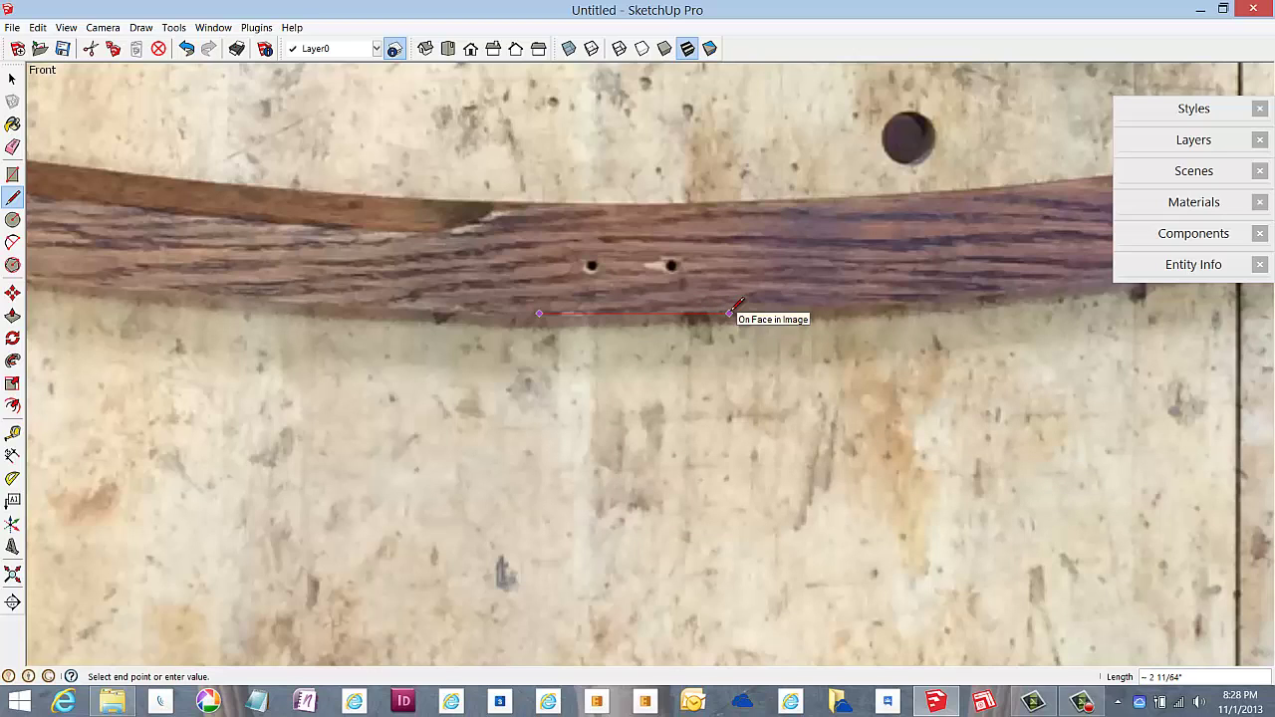
{"action": "left_click", "coordinate": [729, 313]}
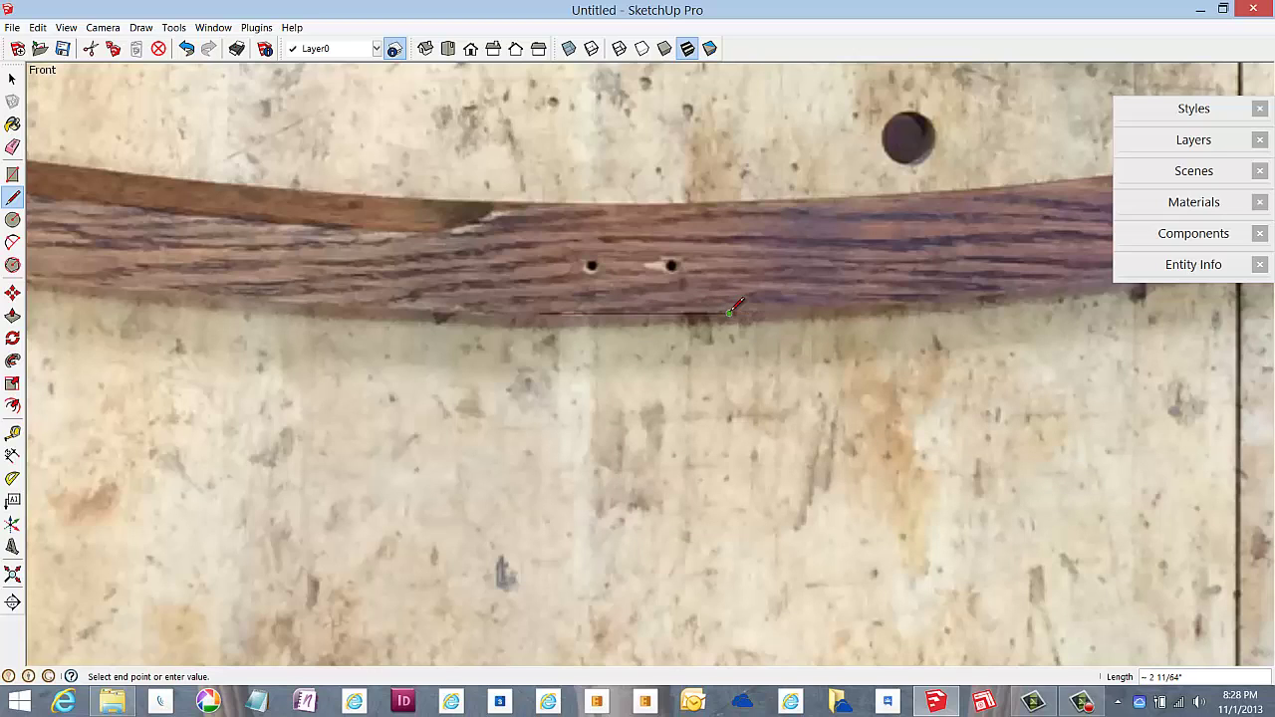
{"action": "scroll", "coordinate": [642, 284], "scroll_direction": "down", "scroll_amount": 2}
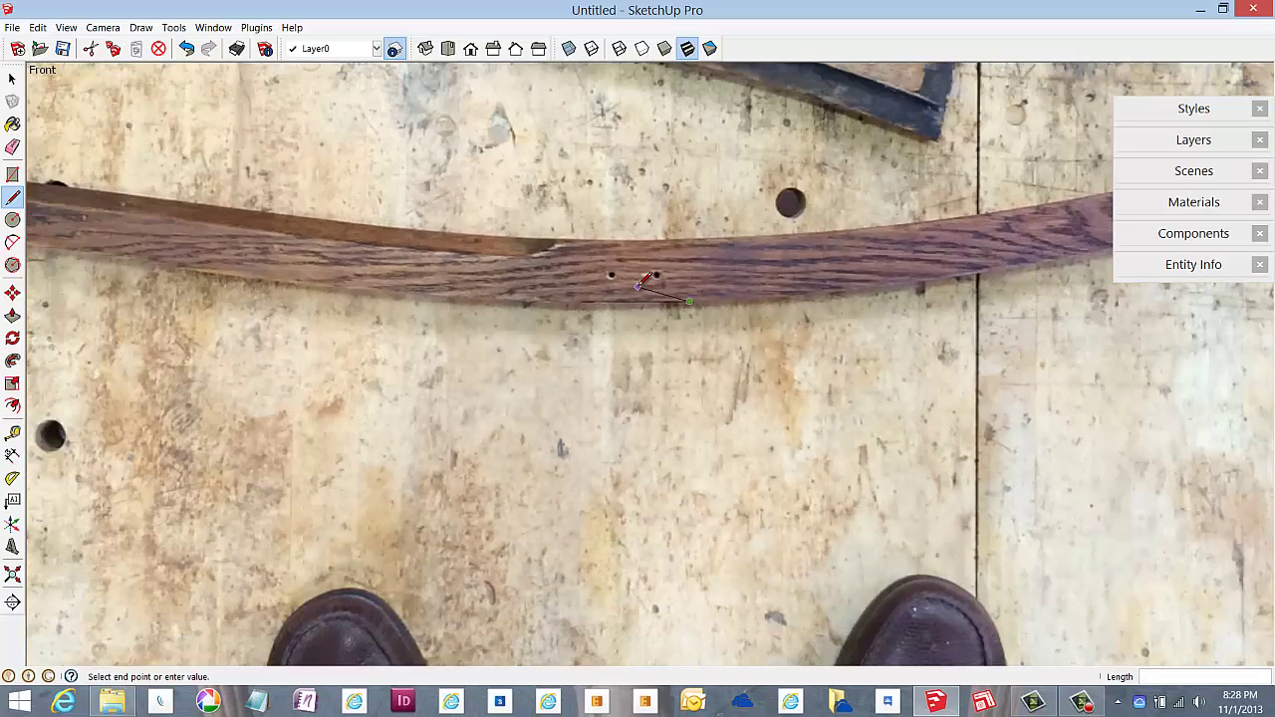
{"action": "scroll", "coordinate": [641, 283], "scroll_direction": "down", "scroll_amount": 1}
{"action": "scroll", "coordinate": [642, 284], "scroll_direction": "down", "scroll_amount": 1}
{"action": "scroll", "coordinate": [652, 294], "scroll_direction": "up", "scroll_amount": 2}
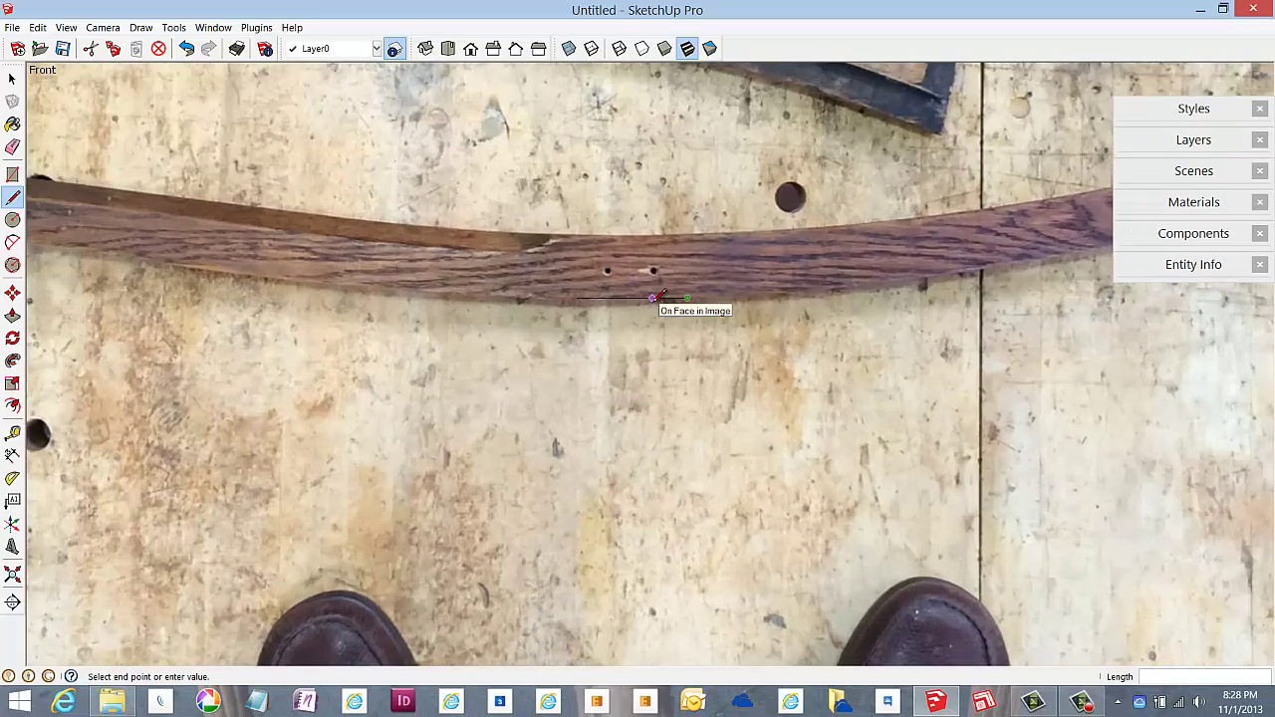
{"action": "scroll", "coordinate": [658, 299], "scroll_direction": "down", "scroll_amount": 2}
{"action": "scroll", "coordinate": [654, 297], "scroll_direction": "down", "scroll_amount": 1}
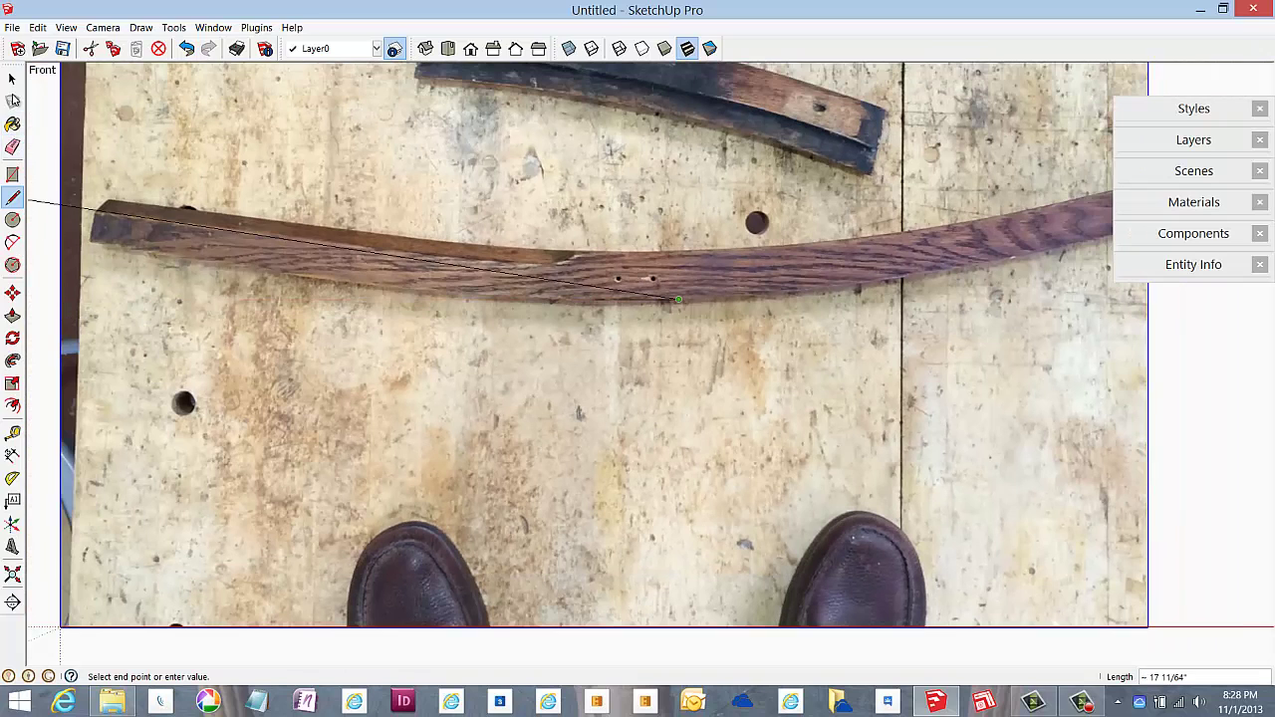
{"action": "key", "text": "space"}
{"action": "scroll", "coordinate": [712, 418], "scroll_direction": "down", "scroll_amount": 1}
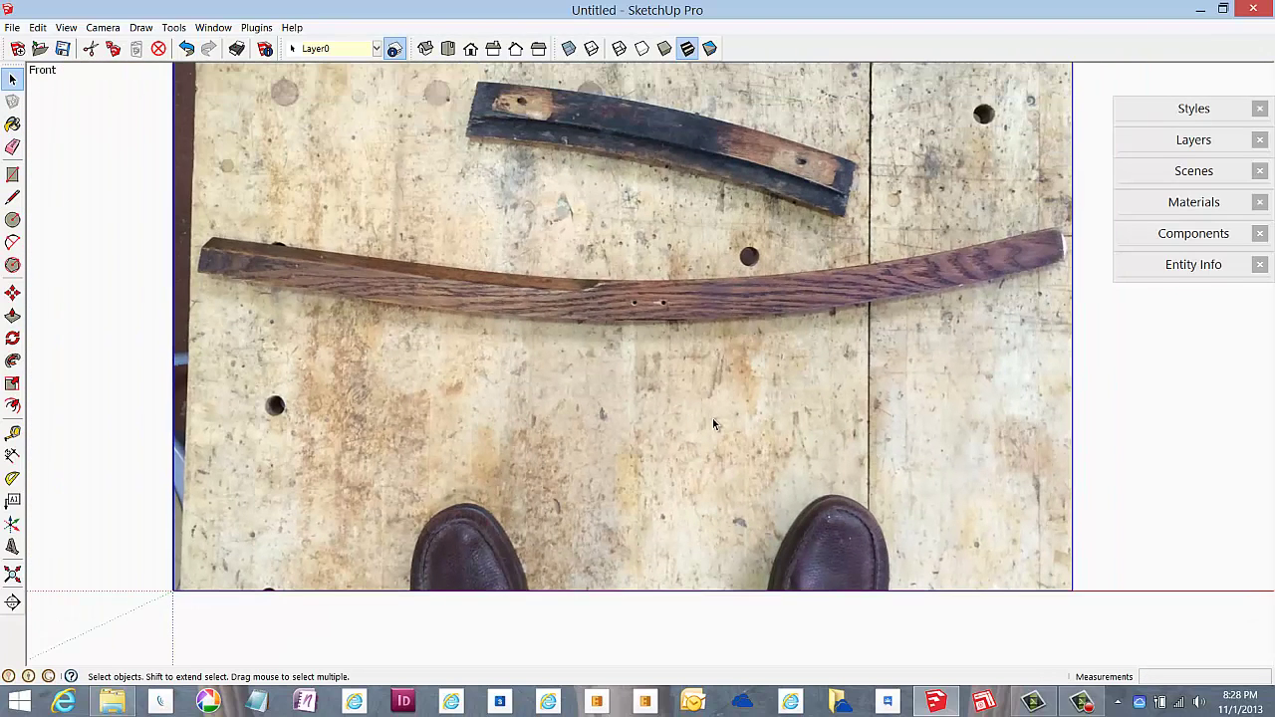
Rotate the photo about 1.3° around the reference line's endpoint so the slat's bottom edge is level
{"action": "left_click", "coordinate": [13, 340]}
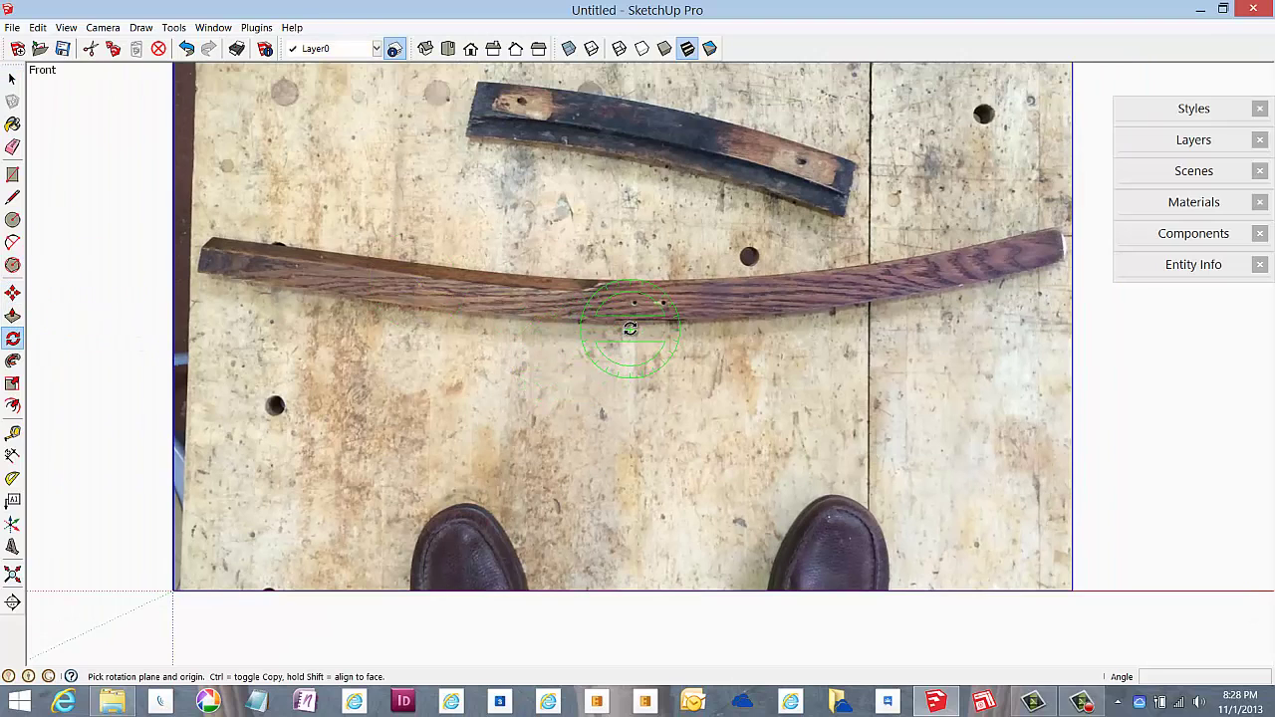
{"action": "scroll", "coordinate": [630, 329], "scroll_direction": "up", "scroll_amount": 3}
{"action": "scroll", "coordinate": [629, 329], "scroll_direction": "up", "scroll_amount": 2}
{"action": "scroll", "coordinate": [629, 328], "scroll_direction": "up", "scroll_amount": 1}
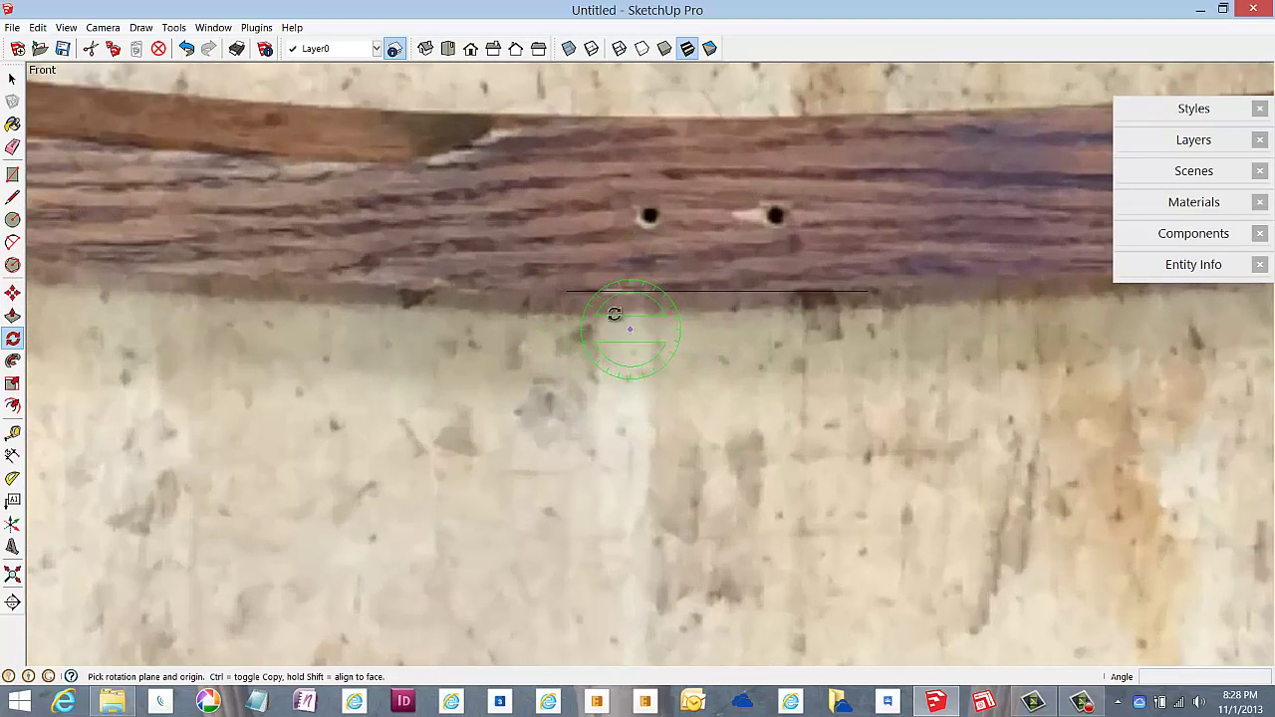
{"action": "left_click", "coordinate": [563, 290]}
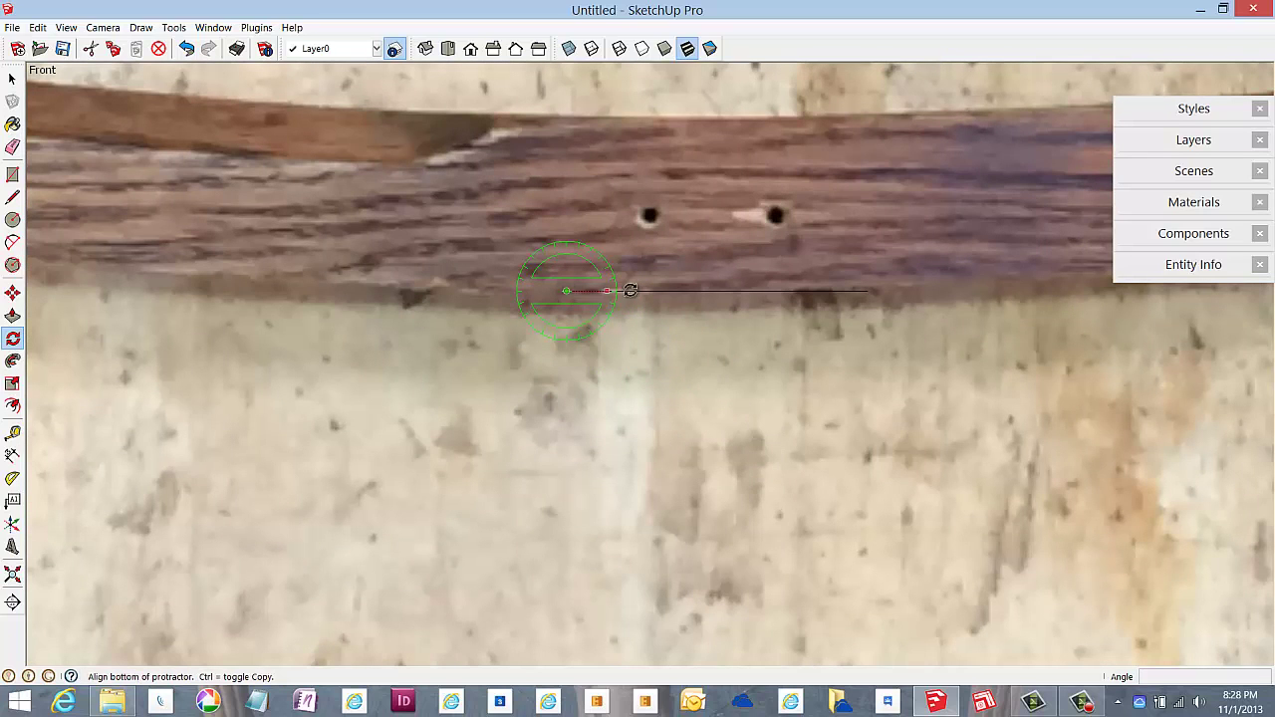
{"action": "scroll", "coordinate": [833, 291], "scroll_direction": "up", "scroll_amount": 2}
{"action": "scroll", "coordinate": [1019, 284], "scroll_direction": "up", "scroll_amount": 2}
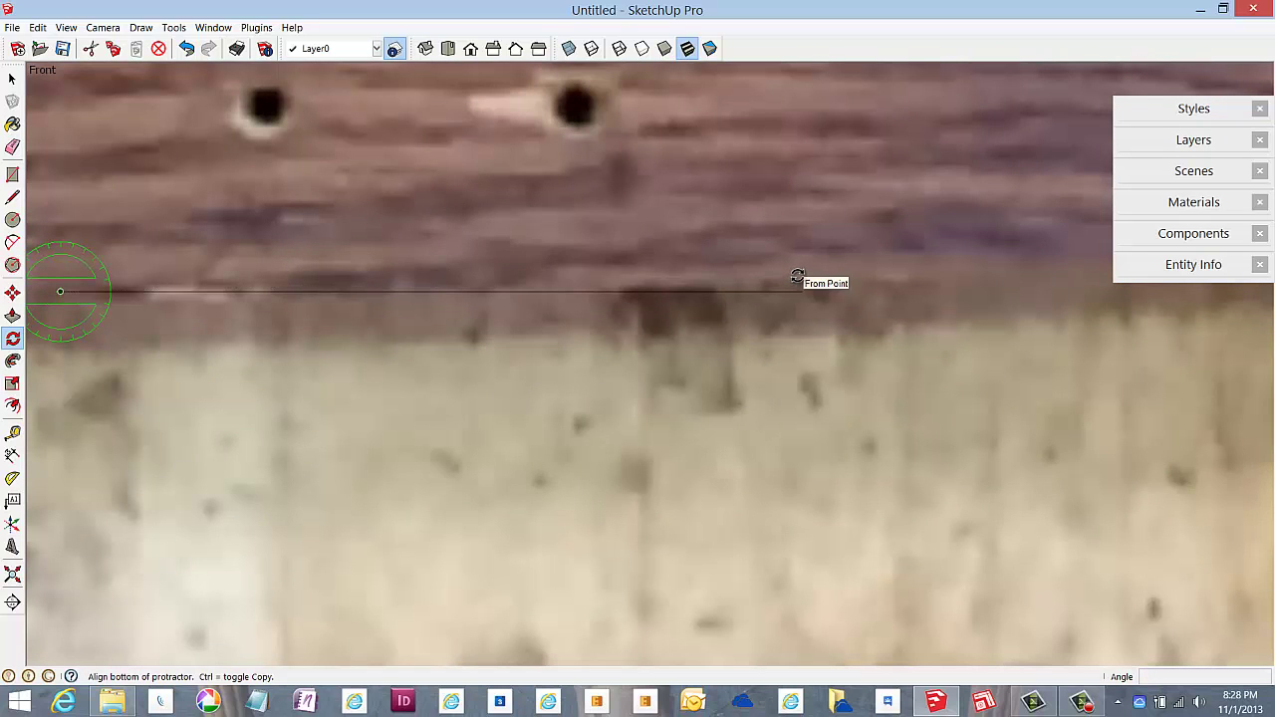
{"action": "left_click", "coordinate": [797, 276]}
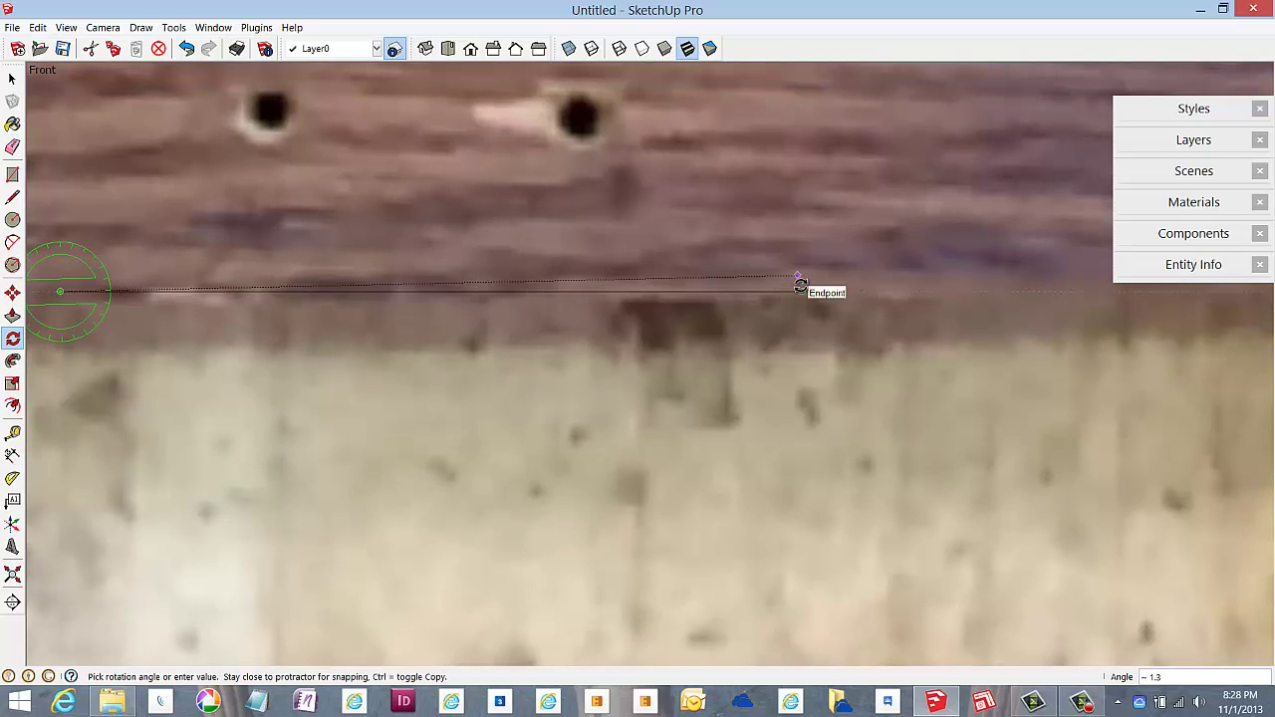
{"action": "left_click", "coordinate": [798, 289]}
{"action": "scroll", "coordinate": [779, 266], "scroll_direction": "down", "scroll_amount": 2}
{"action": "scroll", "coordinate": [787, 269], "scroll_direction": "down", "scroll_amount": 2}
{"action": "scroll", "coordinate": [787, 269], "scroll_direction": "down", "scroll_amount": 2}
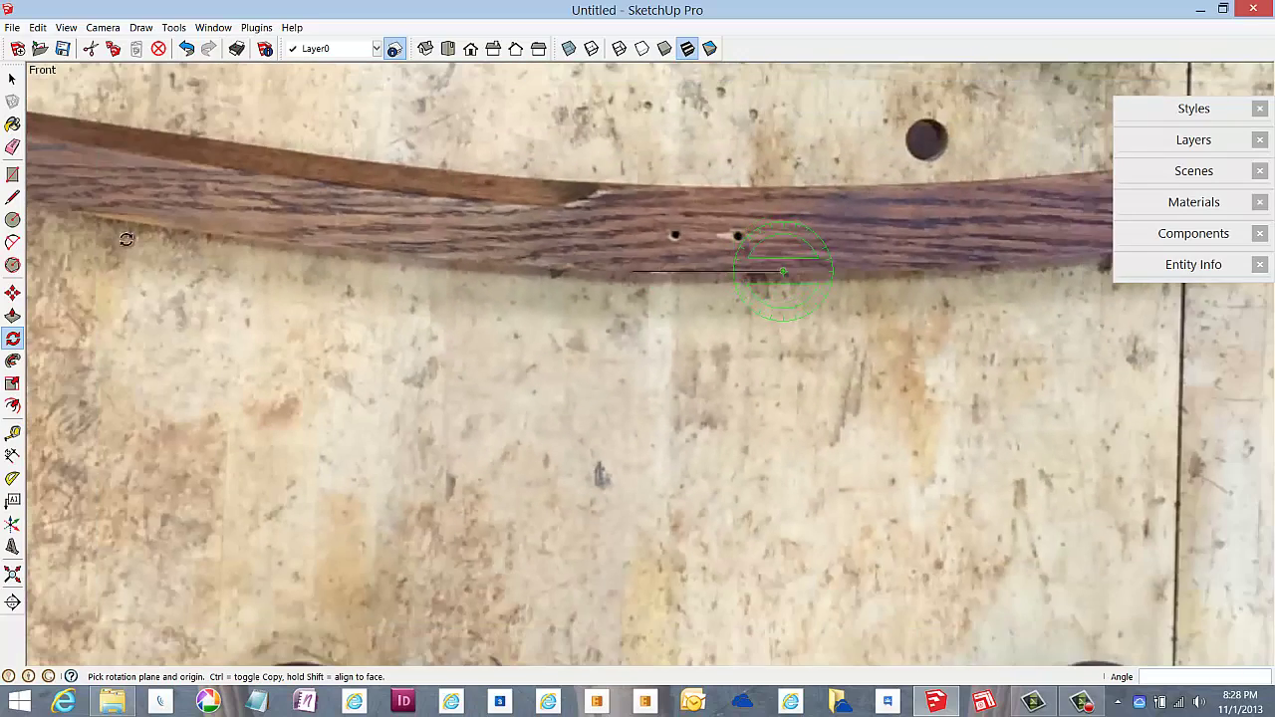
{"action": "scroll", "coordinate": [170, 257], "scroll_direction": "down", "scroll_amount": 1}
{"action": "scroll", "coordinate": [171, 256], "scroll_direction": "down", "scroll_amount": 3}
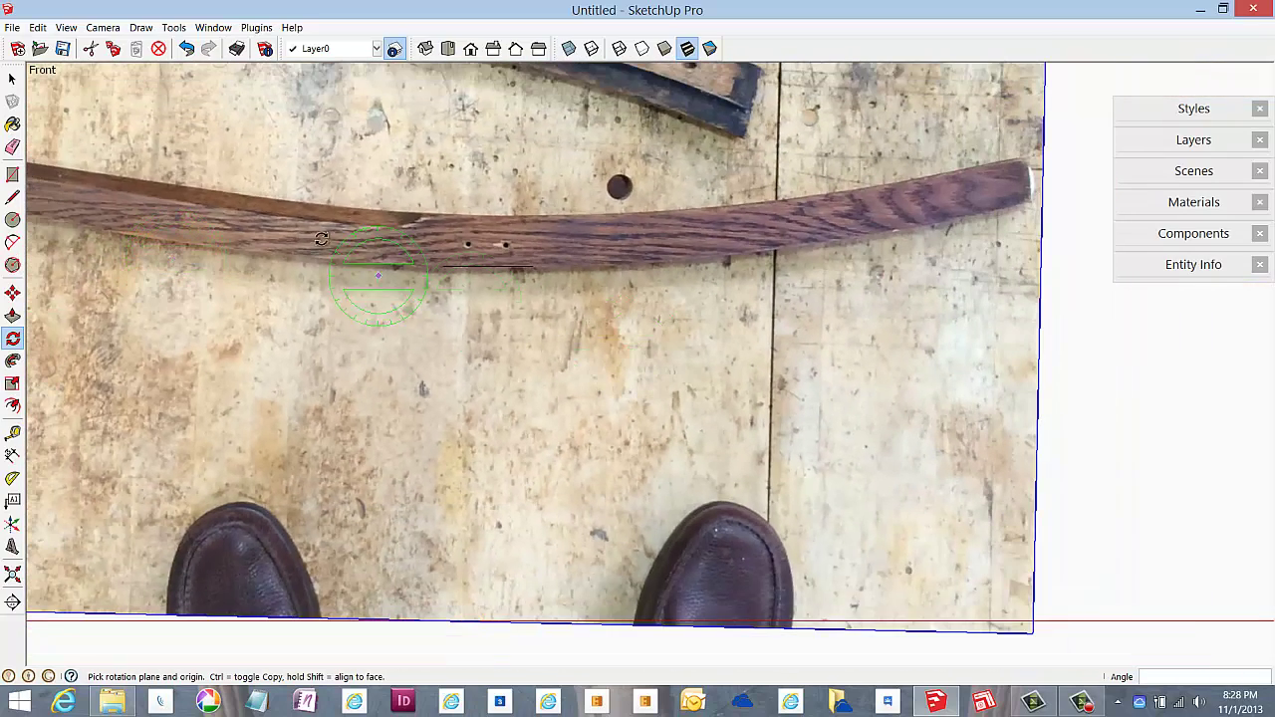
{"action": "scroll", "coordinate": [312, 236], "scroll_direction": "up", "scroll_amount": 1}
{"action": "scroll", "coordinate": [312, 236], "scroll_direction": "up", "scroll_amount": 1}
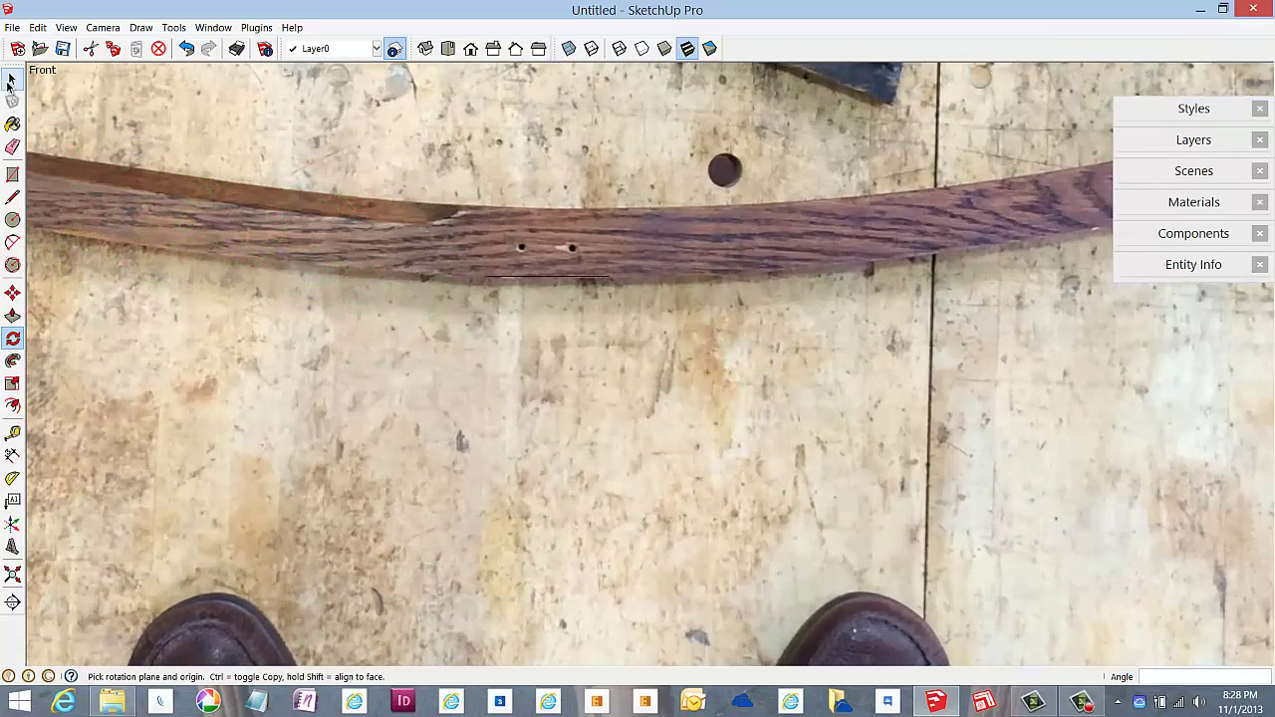
{"action": "left_click", "coordinate": [12, 78]}
Trace a straight line along part of the long slat's top edge
{"action": "left_click", "coordinate": [545, 278]}
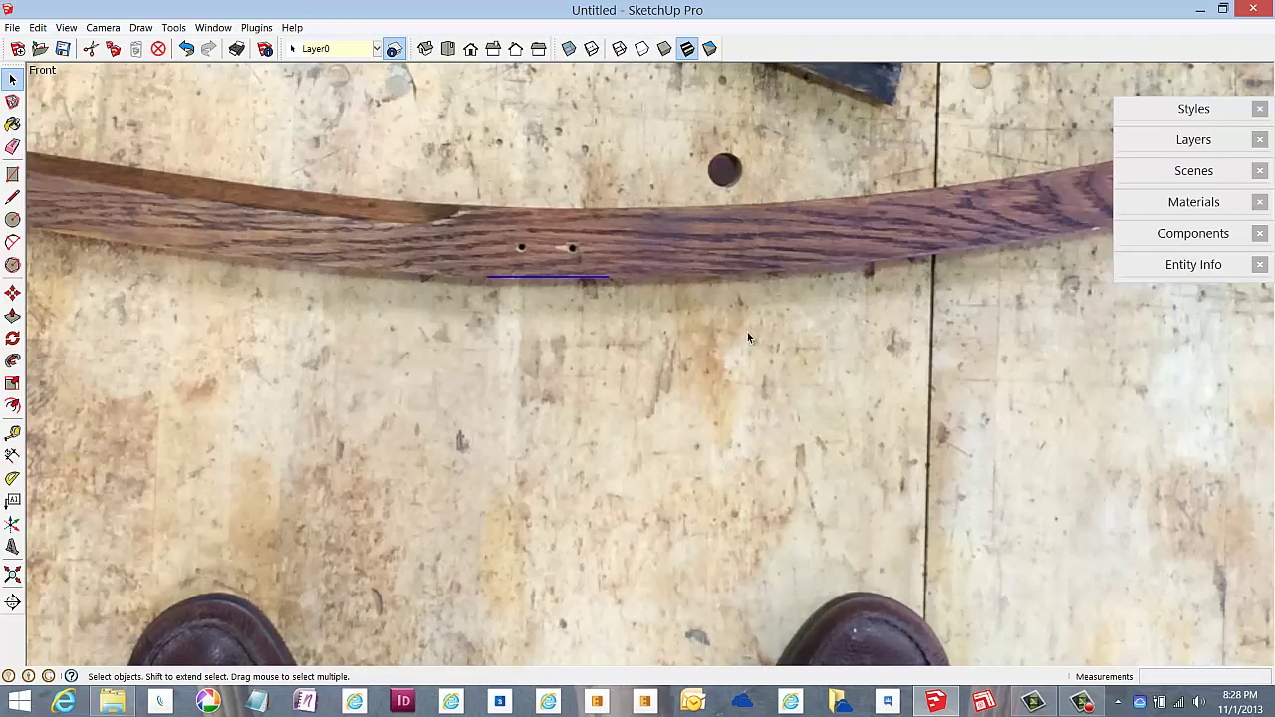
{"action": "left_click", "coordinate": [749, 339]}
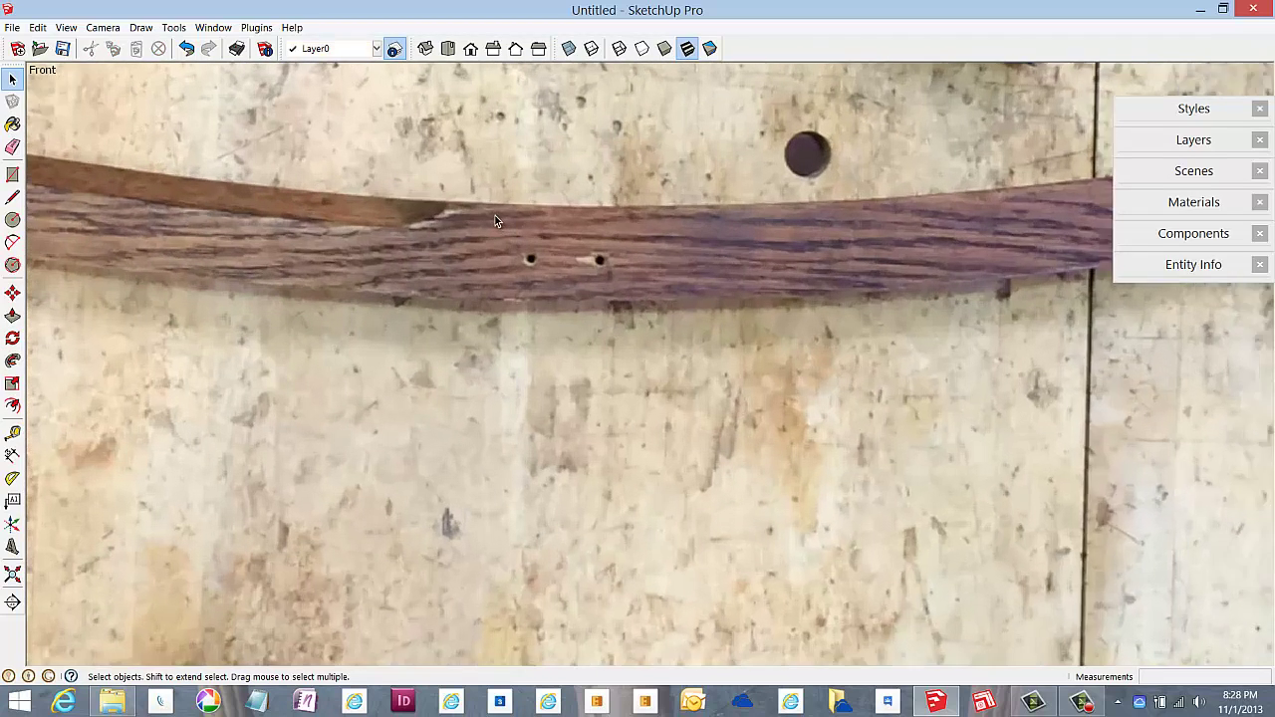
{"action": "scroll", "coordinate": [479, 217], "scroll_direction": "up", "scroll_amount": 2}
{"action": "left_click", "coordinate": [10, 197]}
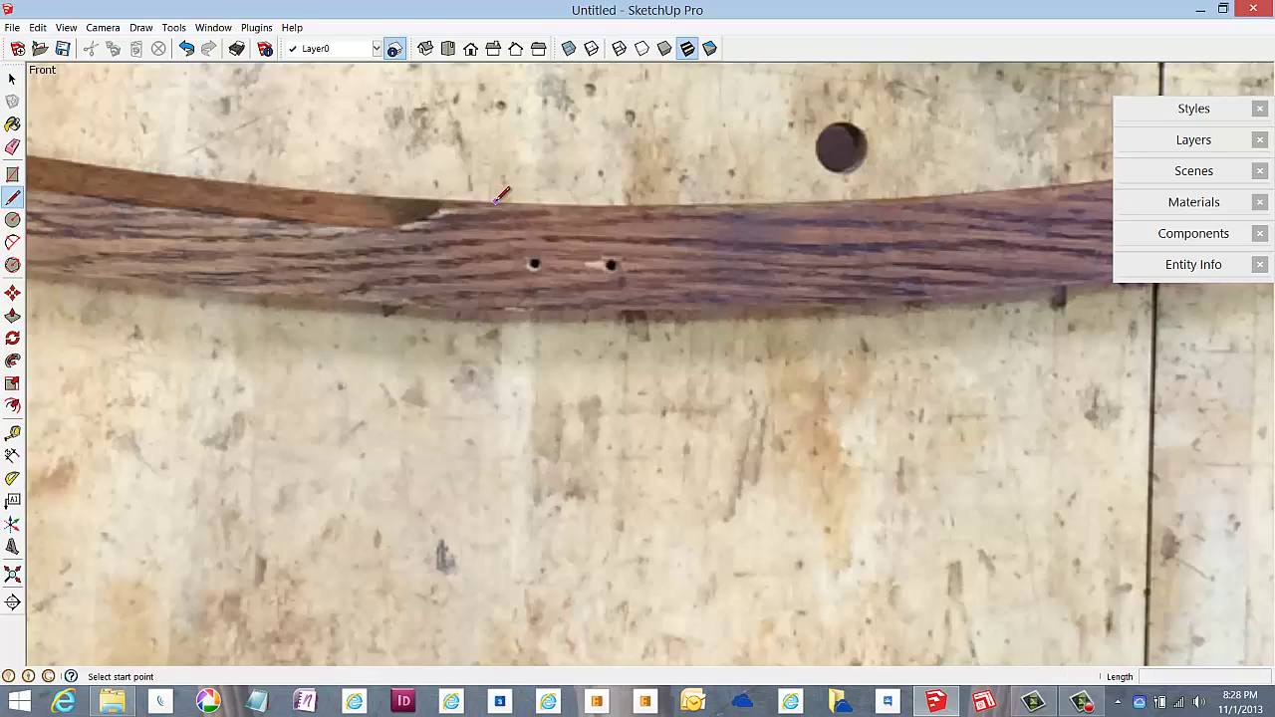
{"action": "left_click", "coordinate": [495, 203]}
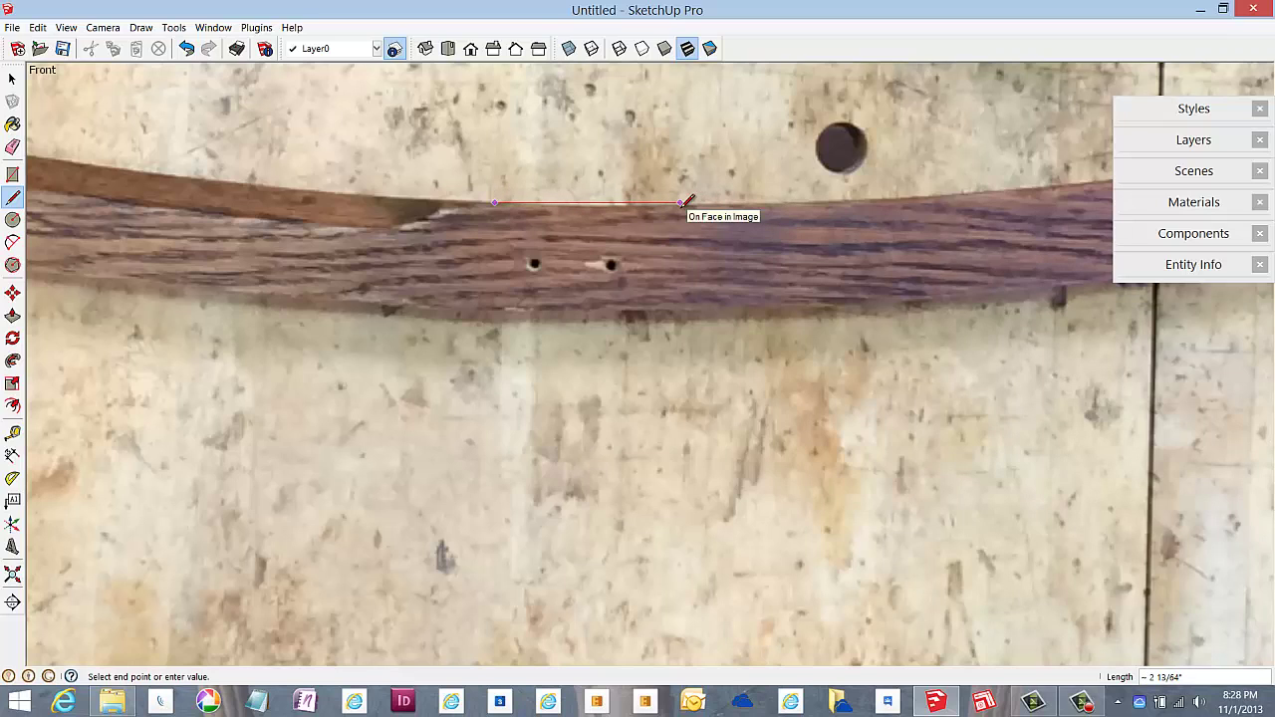
{"action": "left_click", "coordinate": [681, 202]}
{"action": "scroll", "coordinate": [289, 239], "scroll_direction": "down", "scroll_amount": 1}
{"action": "scroll", "coordinate": [289, 239], "scroll_direction": "down", "scroll_amount": 2}
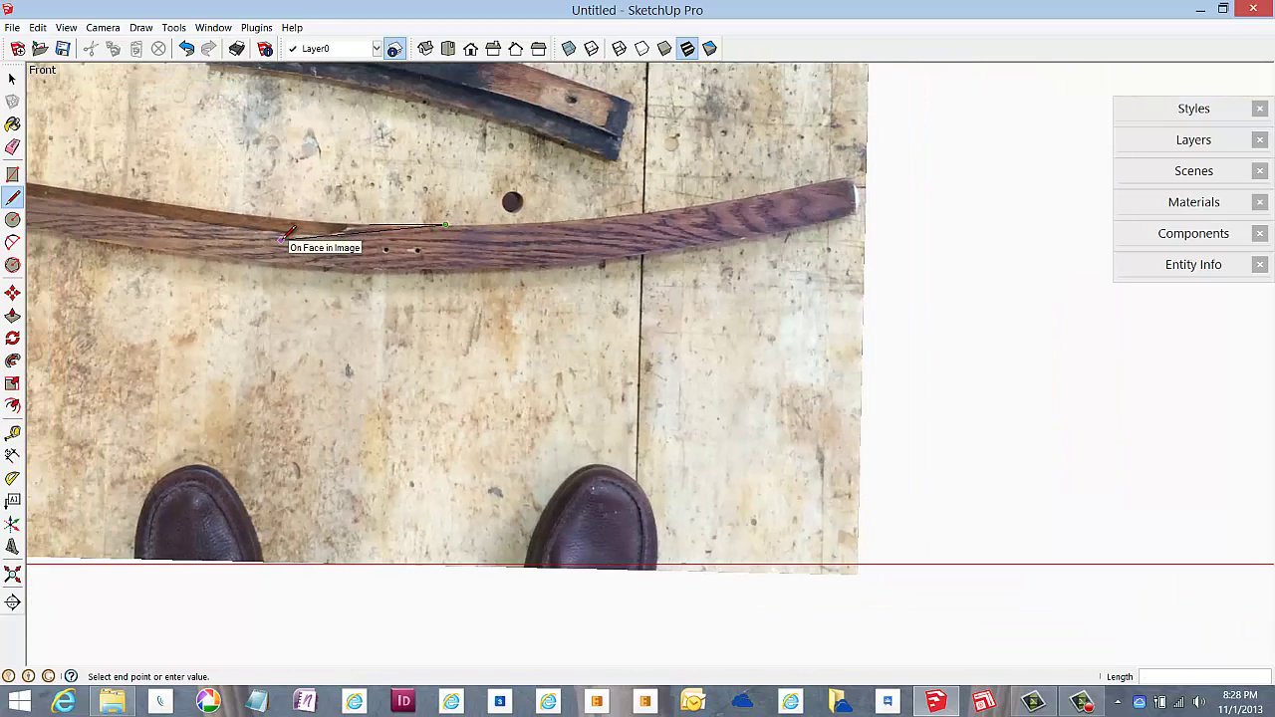
{"action": "scroll", "coordinate": [474, 285], "scroll_direction": "down", "scroll_amount": 2}
{"action": "left_click", "coordinate": [12, 242]}
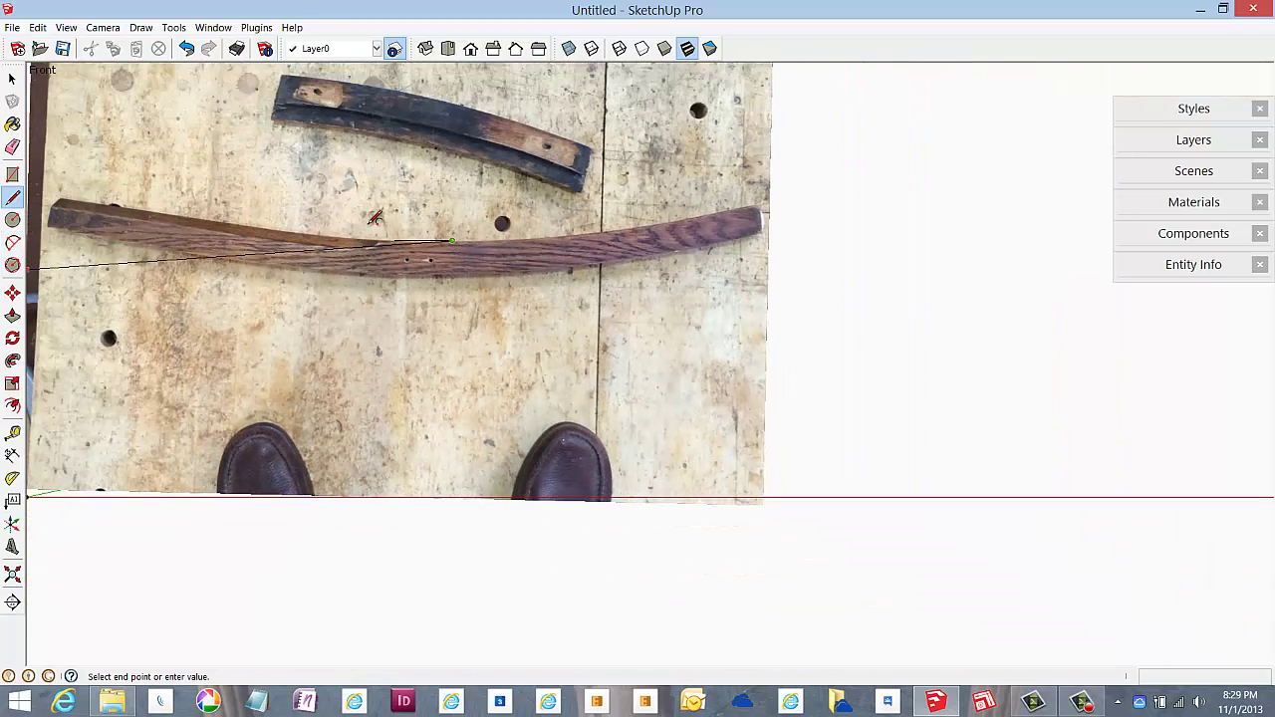
Draw an arc from the traced line's end out to the board's right tip
{"action": "left_click", "coordinate": [454, 241]}
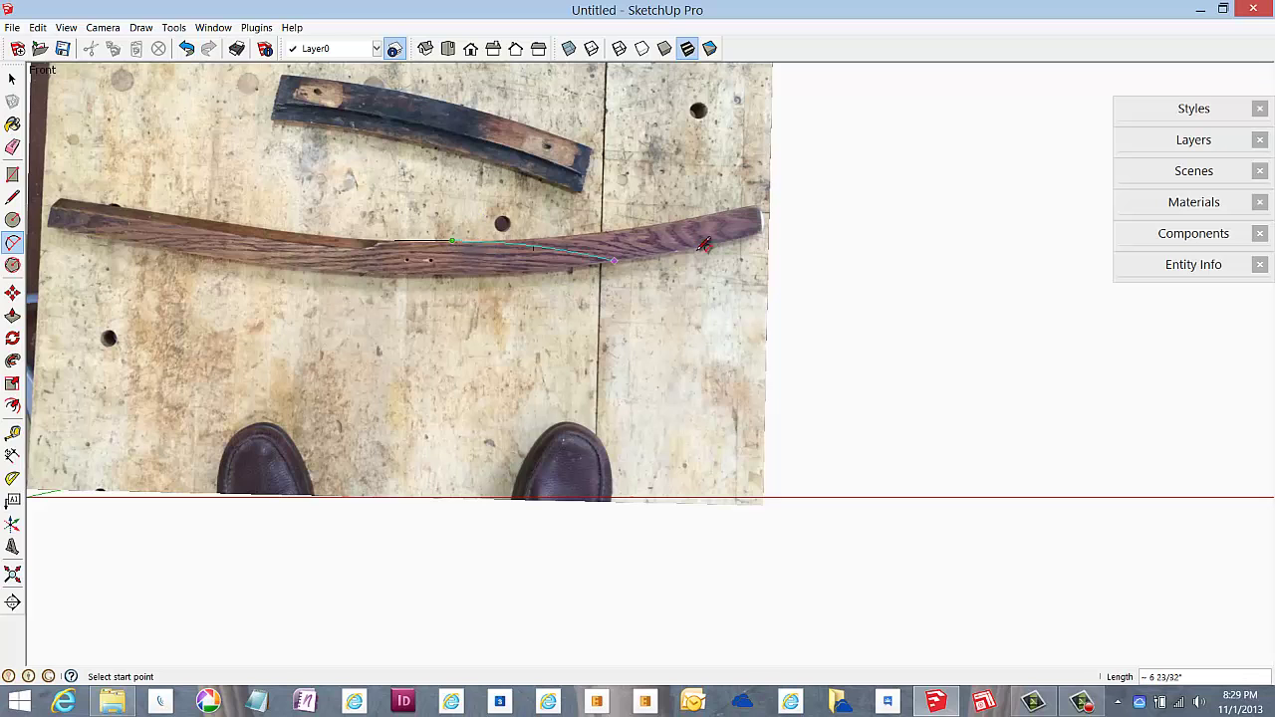
{"action": "scroll", "coordinate": [723, 240], "scroll_direction": "up", "scroll_amount": 2}
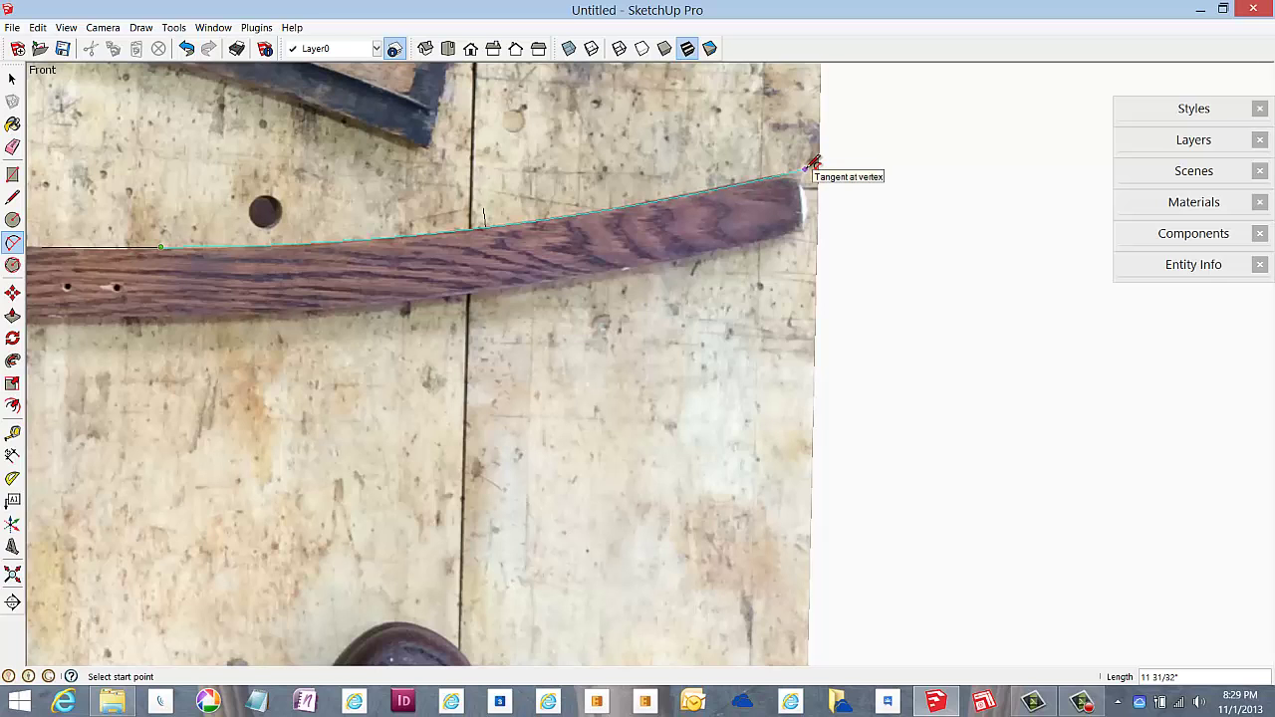
{"action": "left_click", "coordinate": [813, 163]}
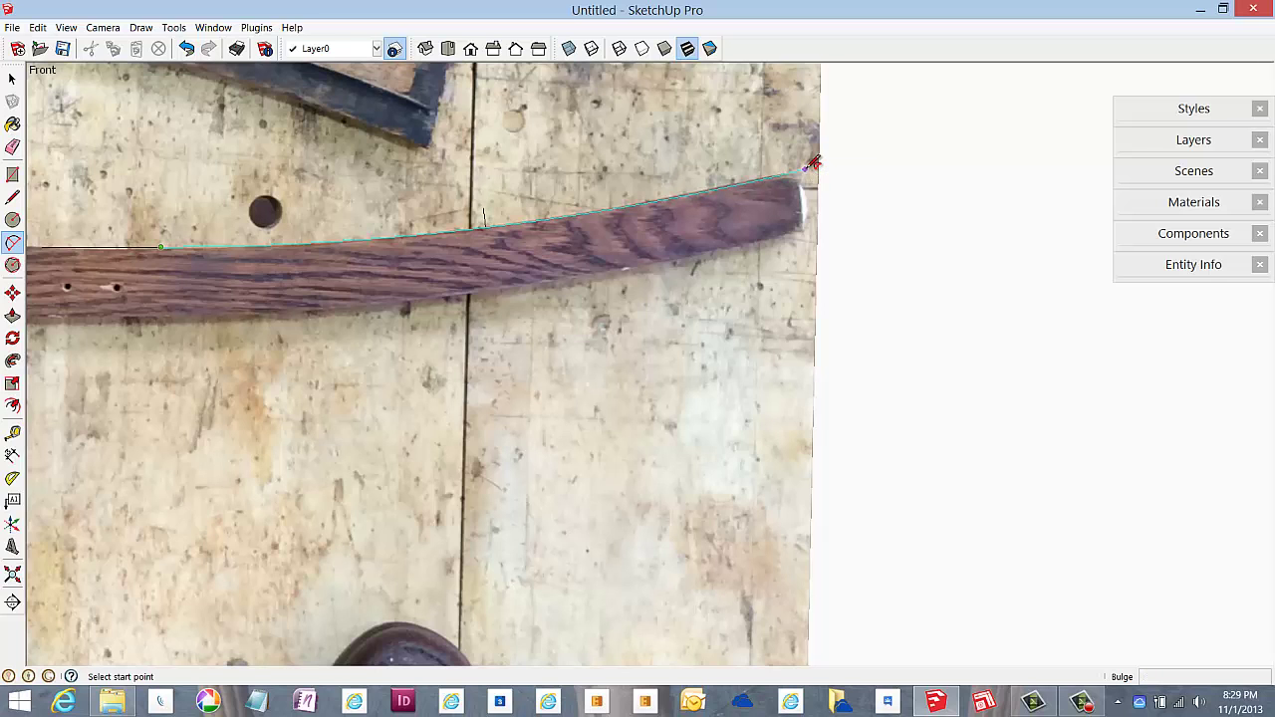
{"action": "scroll", "coordinate": [775, 221], "scroll_direction": "down", "scroll_amount": 2}
{"action": "scroll", "coordinate": [774, 221], "scroll_direction": "down", "scroll_amount": 3}
{"action": "scroll", "coordinate": [774, 221], "scroll_direction": "down", "scroll_amount": 1}
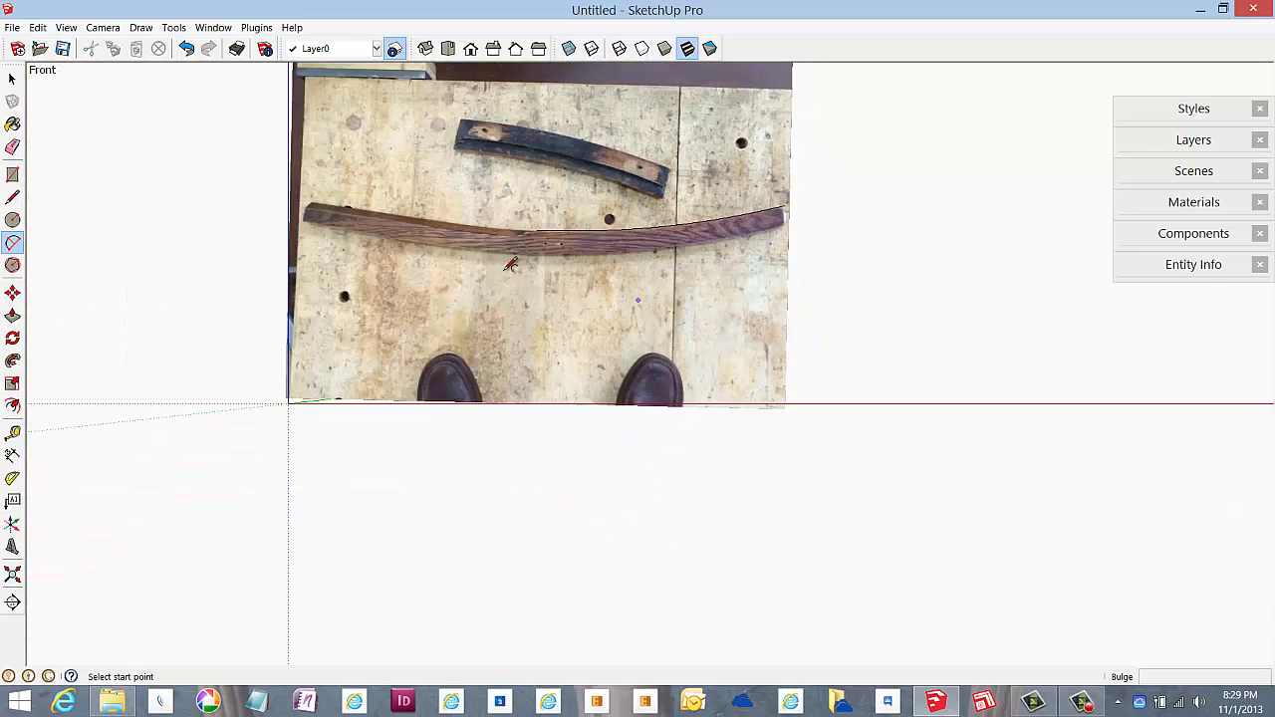
{"action": "scroll", "coordinate": [334, 214], "scroll_direction": "up", "scroll_amount": 2}
{"action": "scroll", "coordinate": [331, 212], "scroll_direction": "up", "scroll_amount": 2}
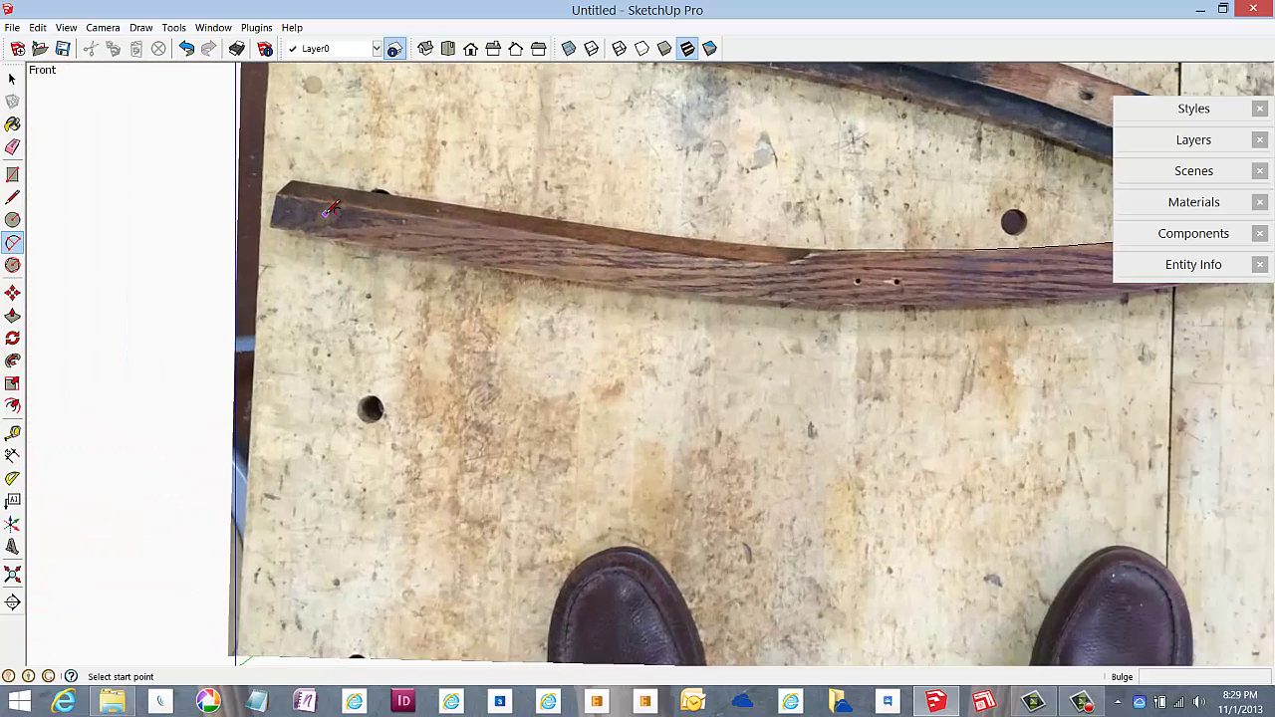
Add a second arc along the top edge from the previous arc's endpoint
{"action": "left_click", "coordinate": [838, 250]}
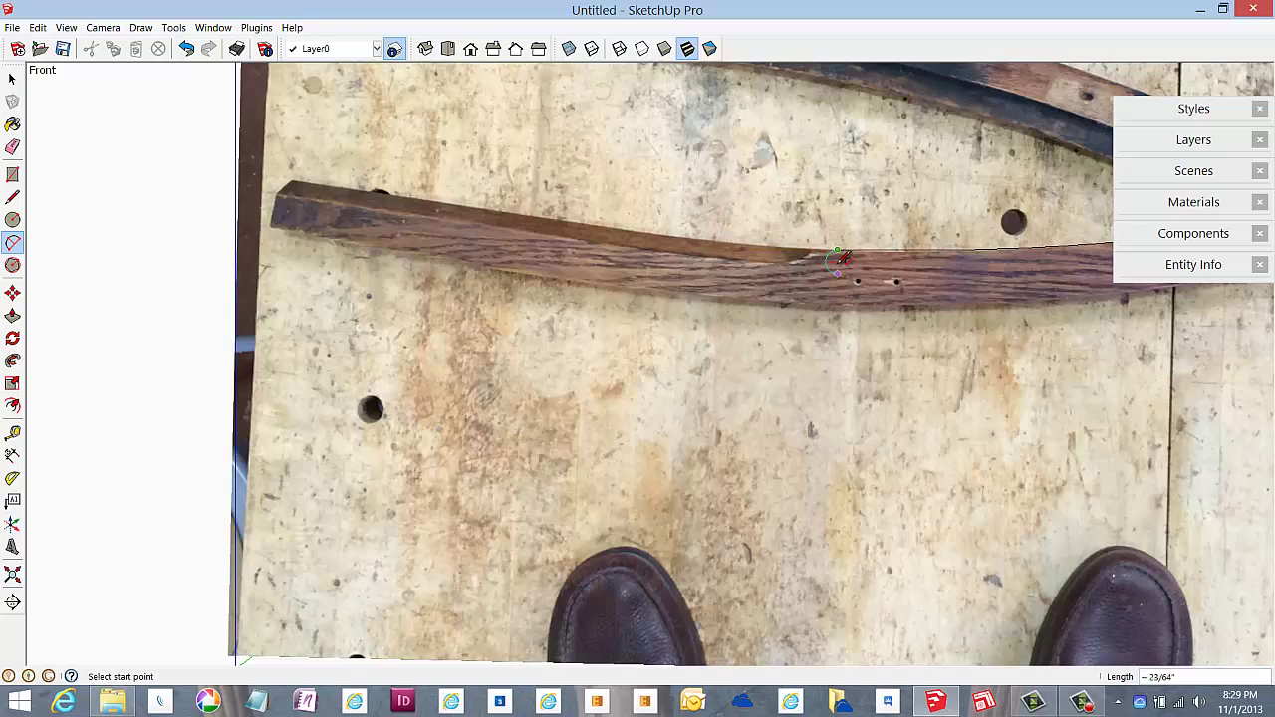
{"action": "scroll", "coordinate": [840, 255], "scroll_direction": "up", "scroll_amount": 3}
{"action": "scroll", "coordinate": [841, 255], "scroll_direction": "up", "scroll_amount": 2}
{"action": "scroll", "coordinate": [841, 255], "scroll_direction": "up", "scroll_amount": 1}
{"action": "scroll", "coordinate": [841, 255], "scroll_direction": "up", "scroll_amount": 1}
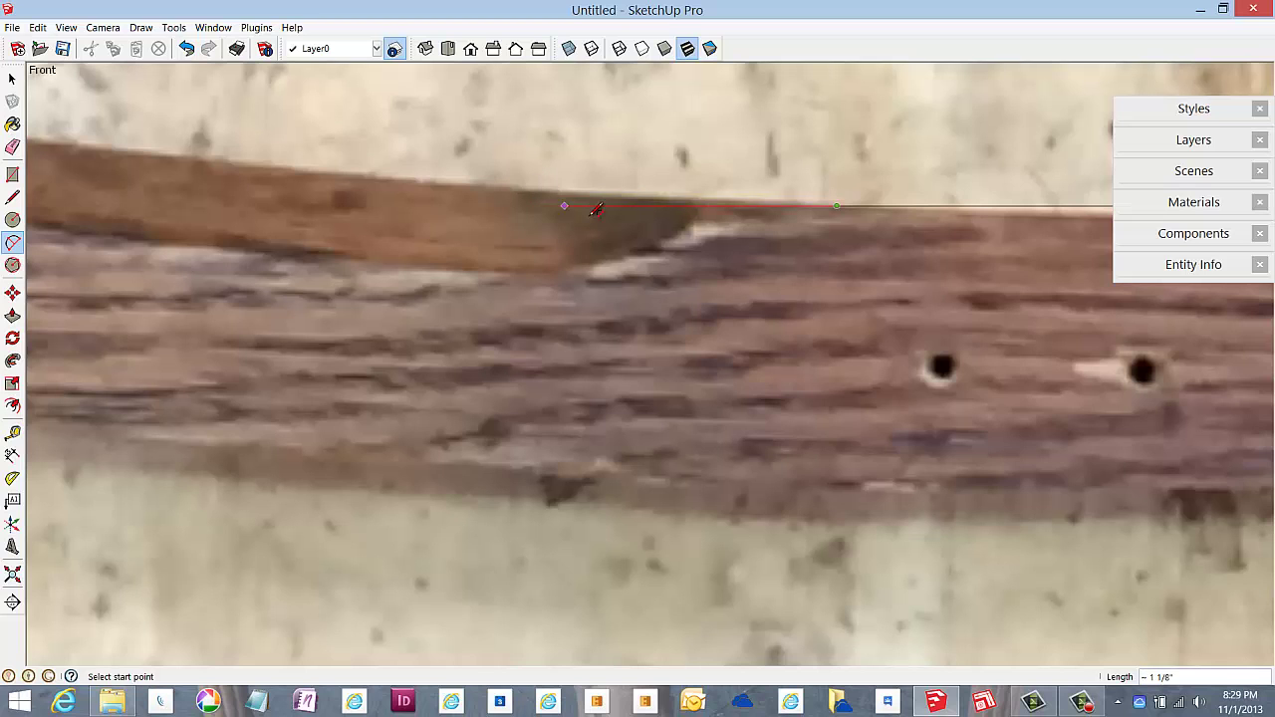
{"action": "scroll", "coordinate": [632, 203], "scroll_direction": "up", "scroll_amount": 2}
{"action": "scroll", "coordinate": [632, 204], "scroll_direction": "up", "scroll_amount": 1}
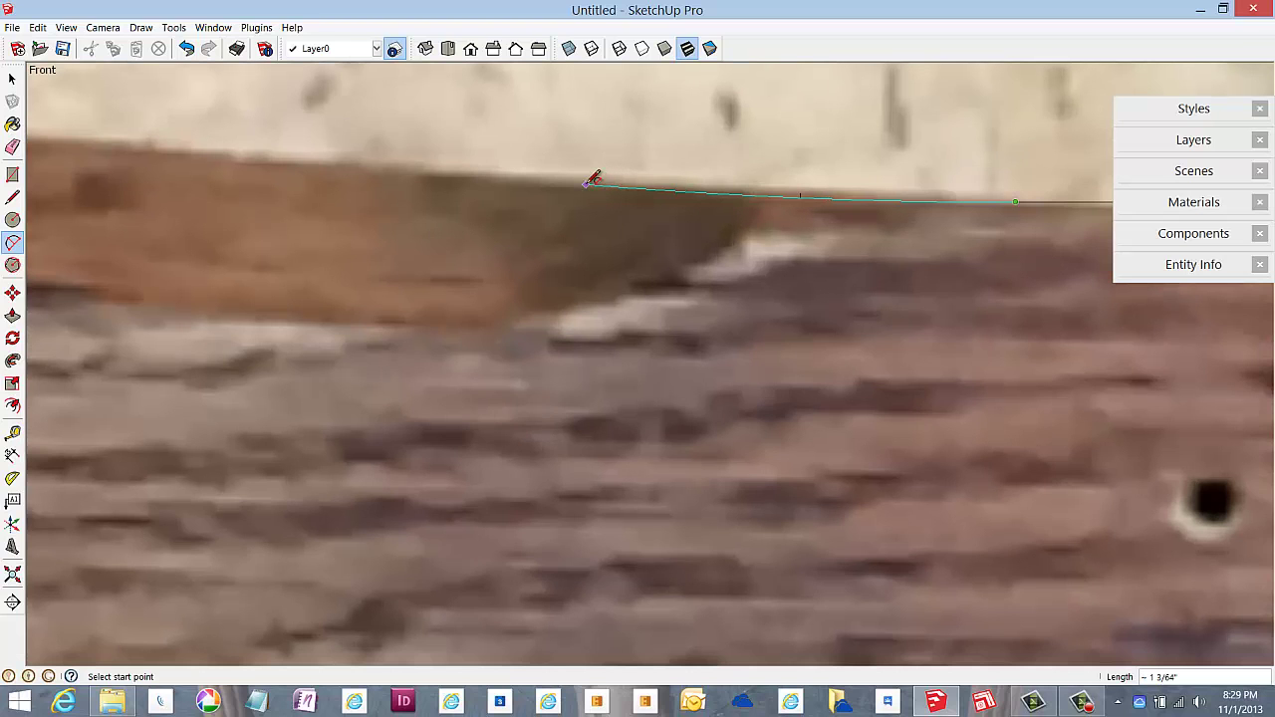
{"action": "left_click", "coordinate": [588, 183]}
{"action": "scroll", "coordinate": [898, 240], "scroll_direction": "down", "scroll_amount": 2}
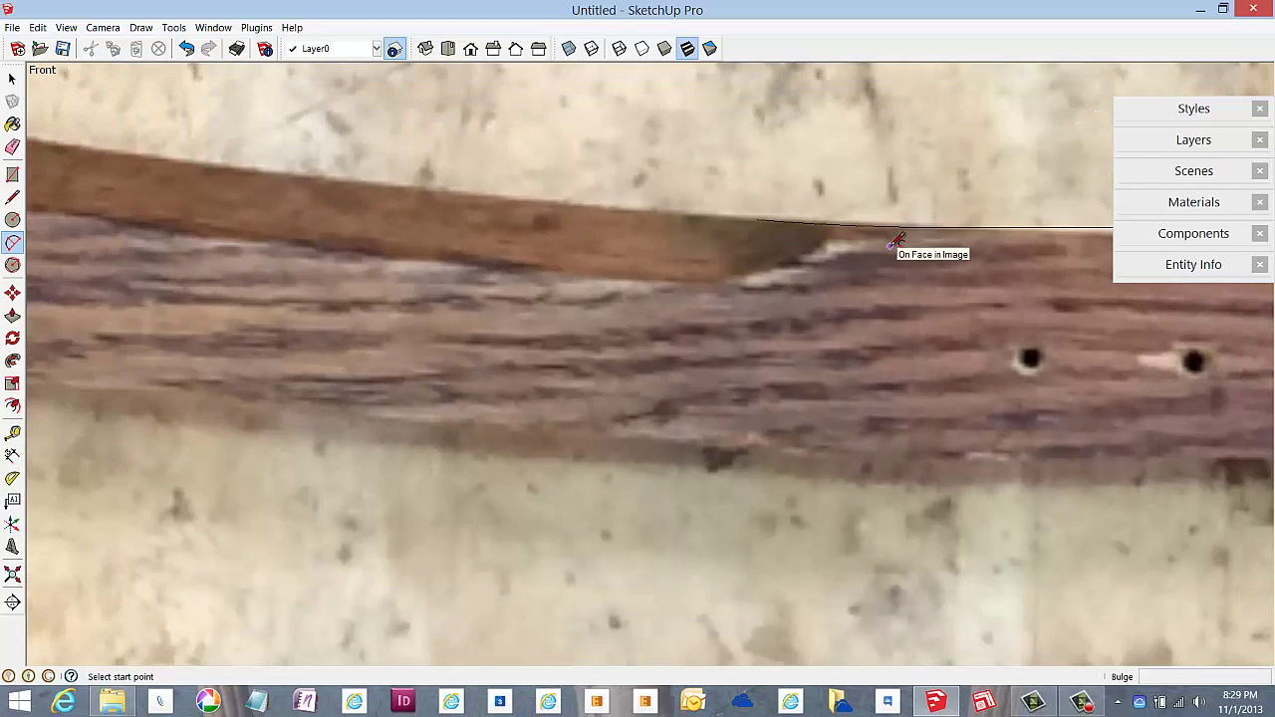
{"action": "scroll", "coordinate": [896, 249], "scroll_direction": "down", "scroll_amount": 1}
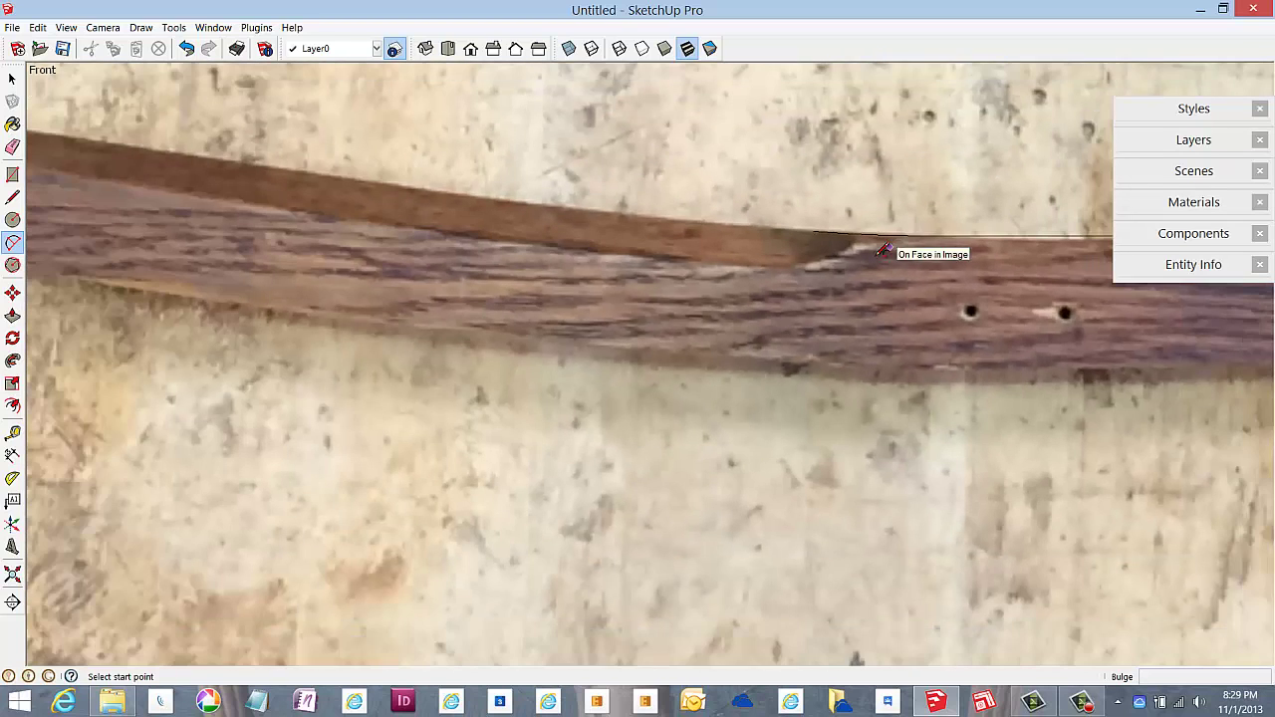
Draw a final arc along the top edge to the board's left tip
{"action": "left_click", "coordinate": [819, 227]}
{"action": "scroll", "coordinate": [819, 228], "scroll_direction": "down", "scroll_amount": 2}
{"action": "scroll", "coordinate": [973, 330], "scroll_direction": "down", "scroll_amount": 1}
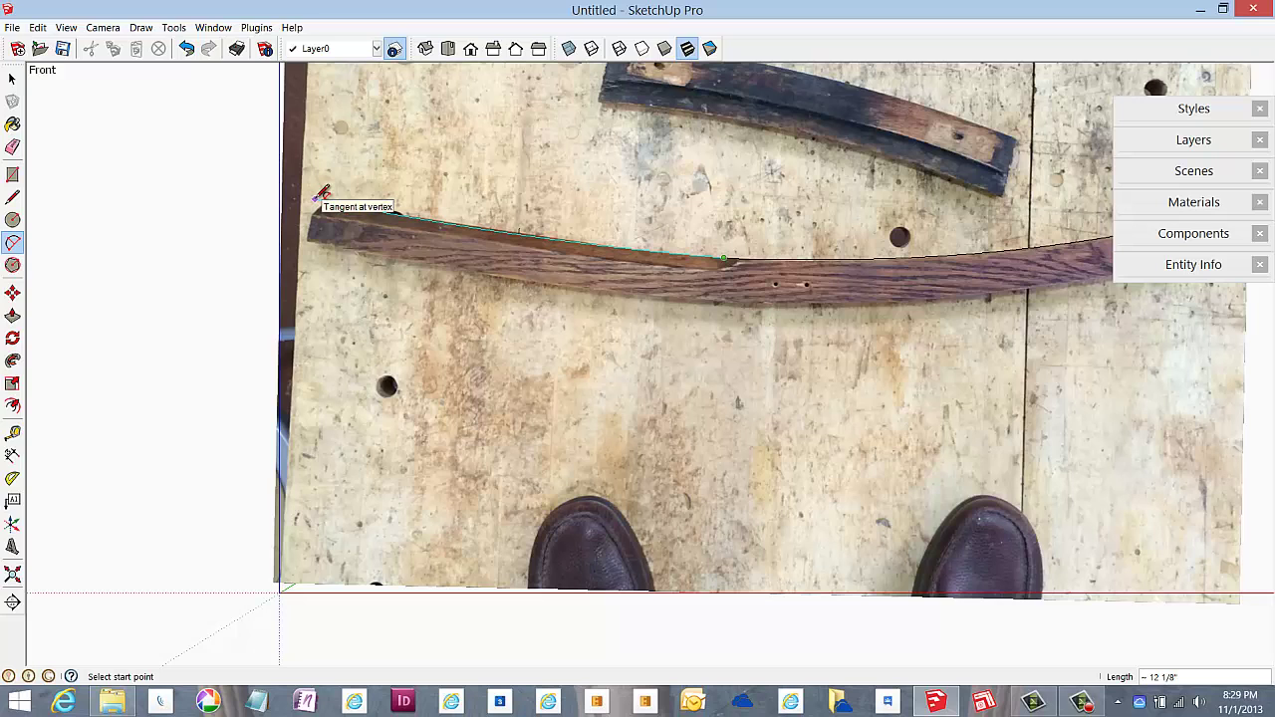
{"action": "left_click", "coordinate": [318, 198]}
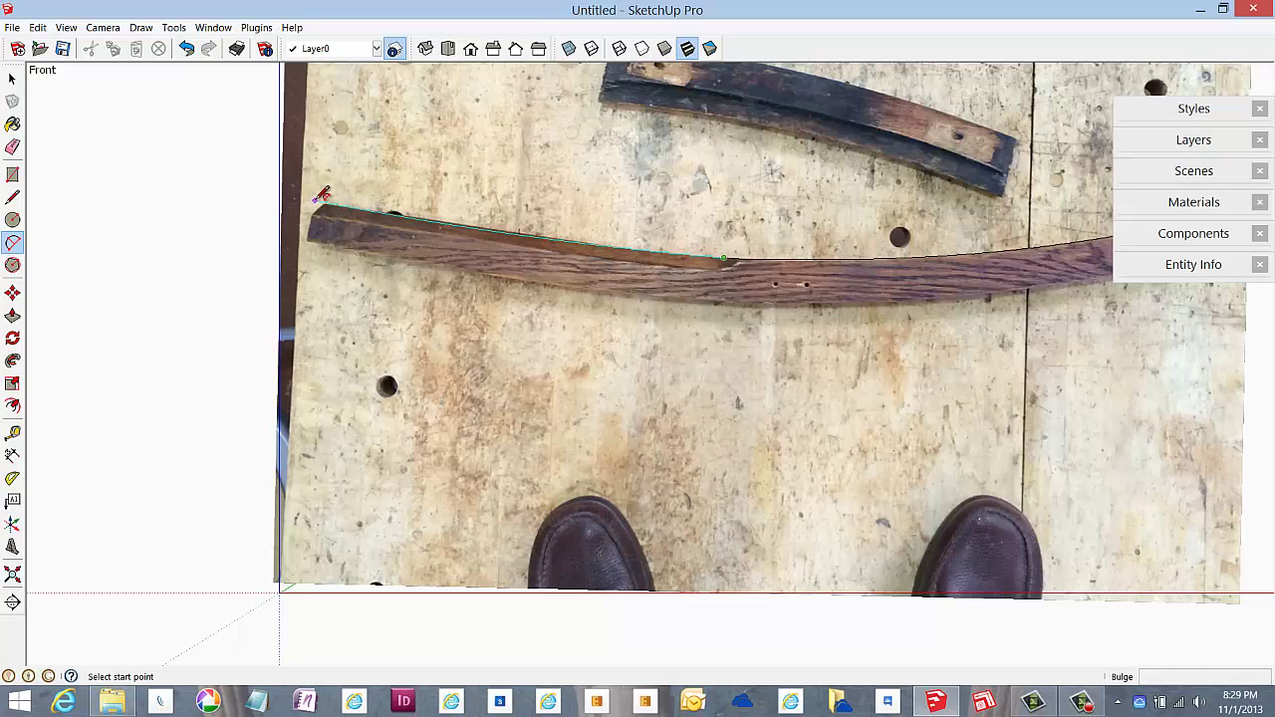
{"action": "key", "text": "Escape"}
{"action": "scroll", "coordinate": [822, 221], "scroll_direction": "down", "scroll_amount": 1}
{"action": "scroll", "coordinate": [827, 229], "scroll_direction": "down", "scroll_amount": 2}
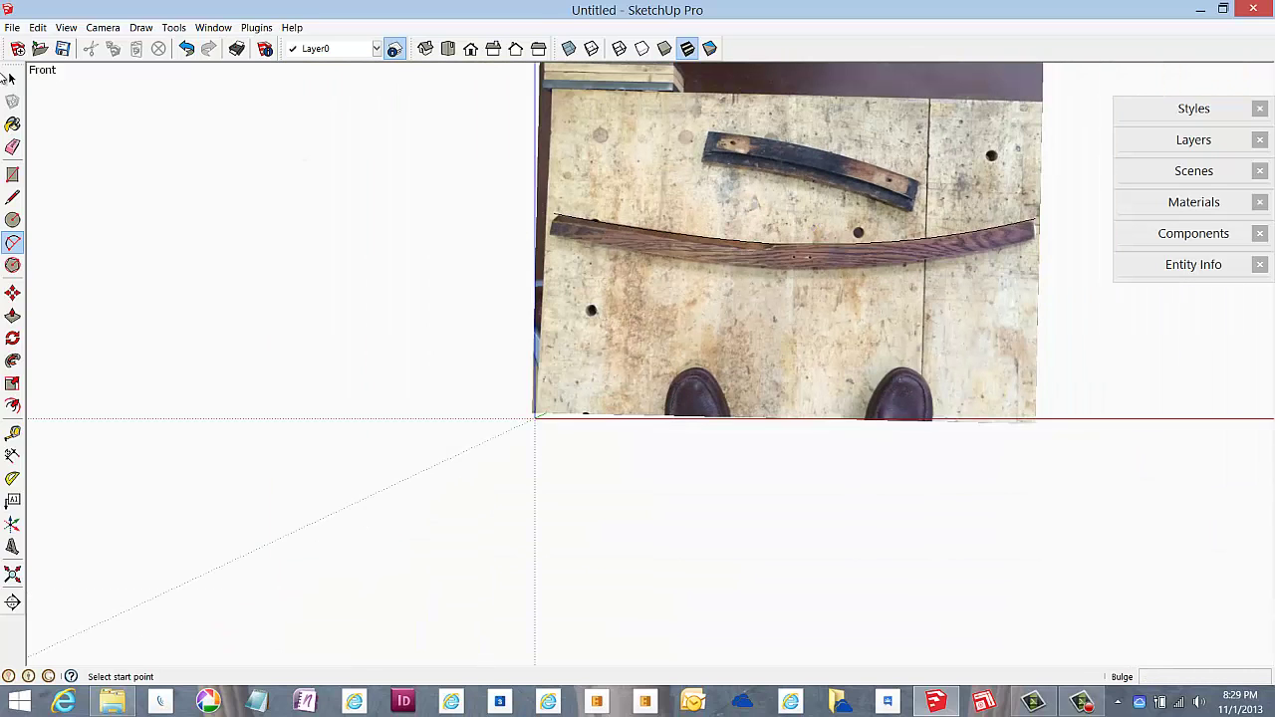
{"action": "scroll", "coordinate": [296, 304], "scroll_direction": "down", "scroll_amount": 2}
{"action": "scroll", "coordinate": [631, 254], "scroll_direction": "up", "scroll_amount": 3}
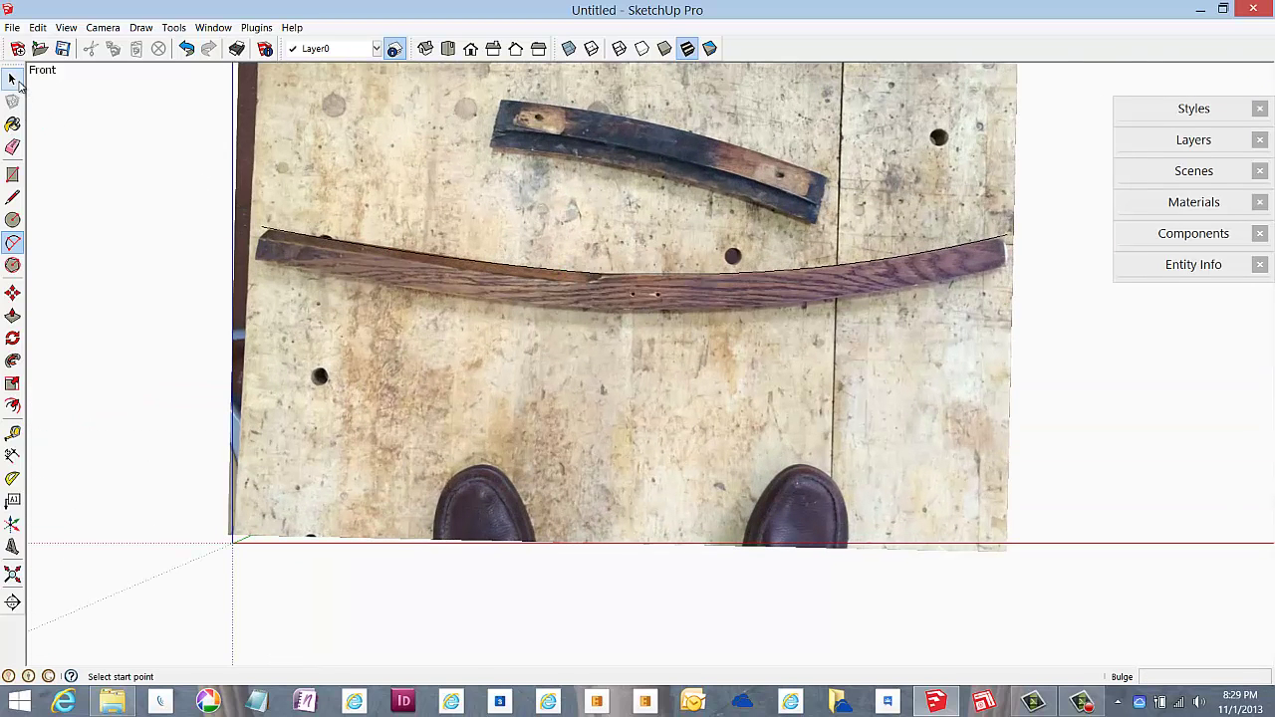
Copy the traced top-edge curve about 1 15/64" down onto the slat's lower edge
{"action": "left_click", "coordinate": [14, 80]}
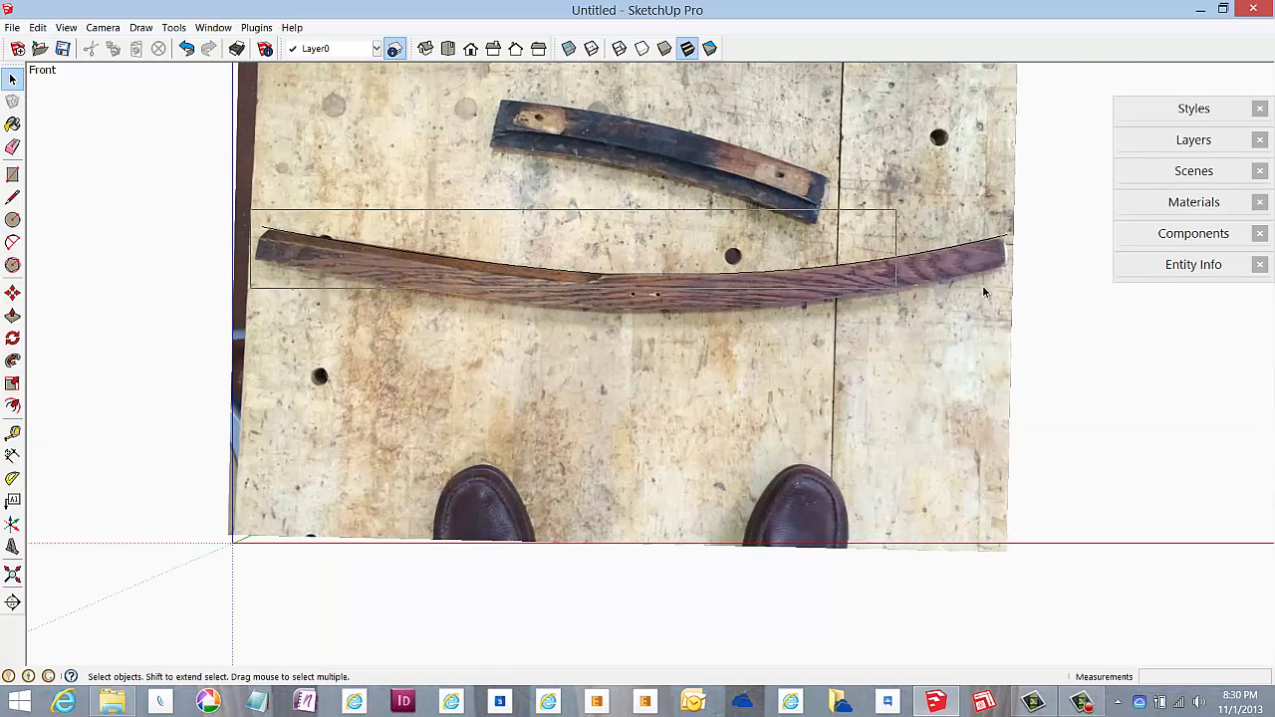
{"action": "left_click_drag", "start_coordinate": [252, 216], "coordinate": [1027, 282]}
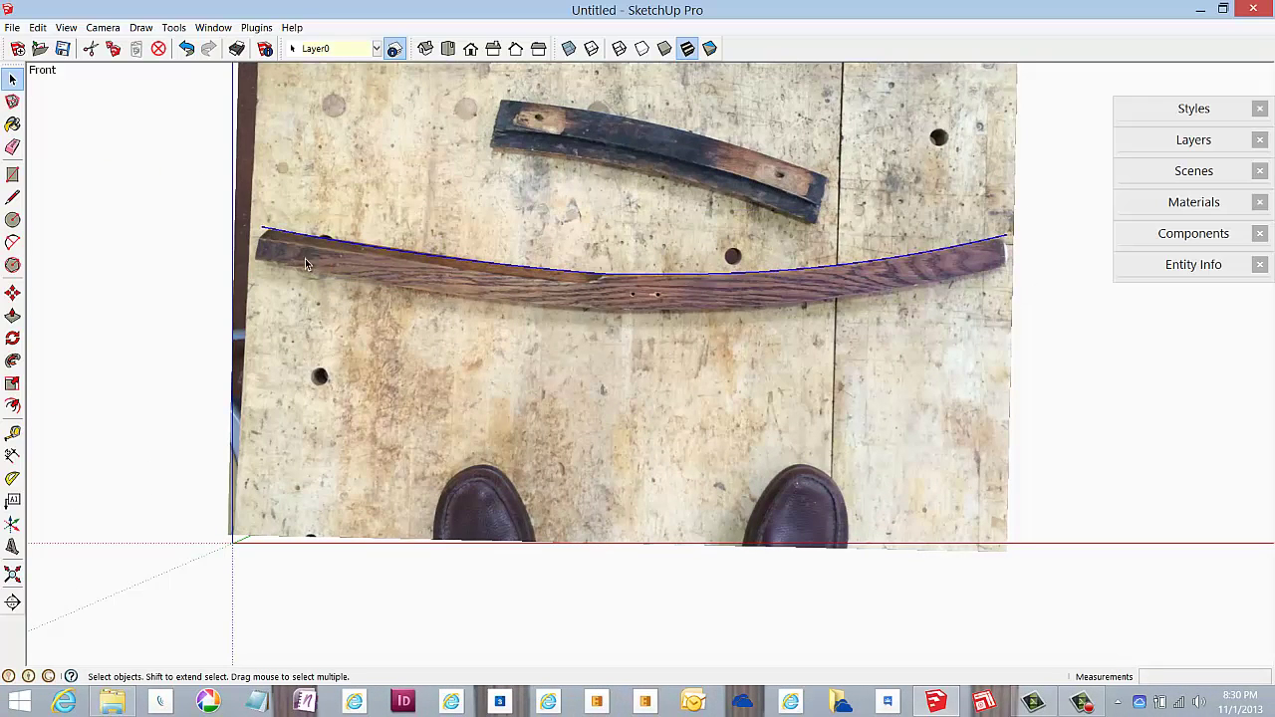
{"action": "scroll", "coordinate": [303, 262], "scroll_direction": "down", "scroll_amount": 2}
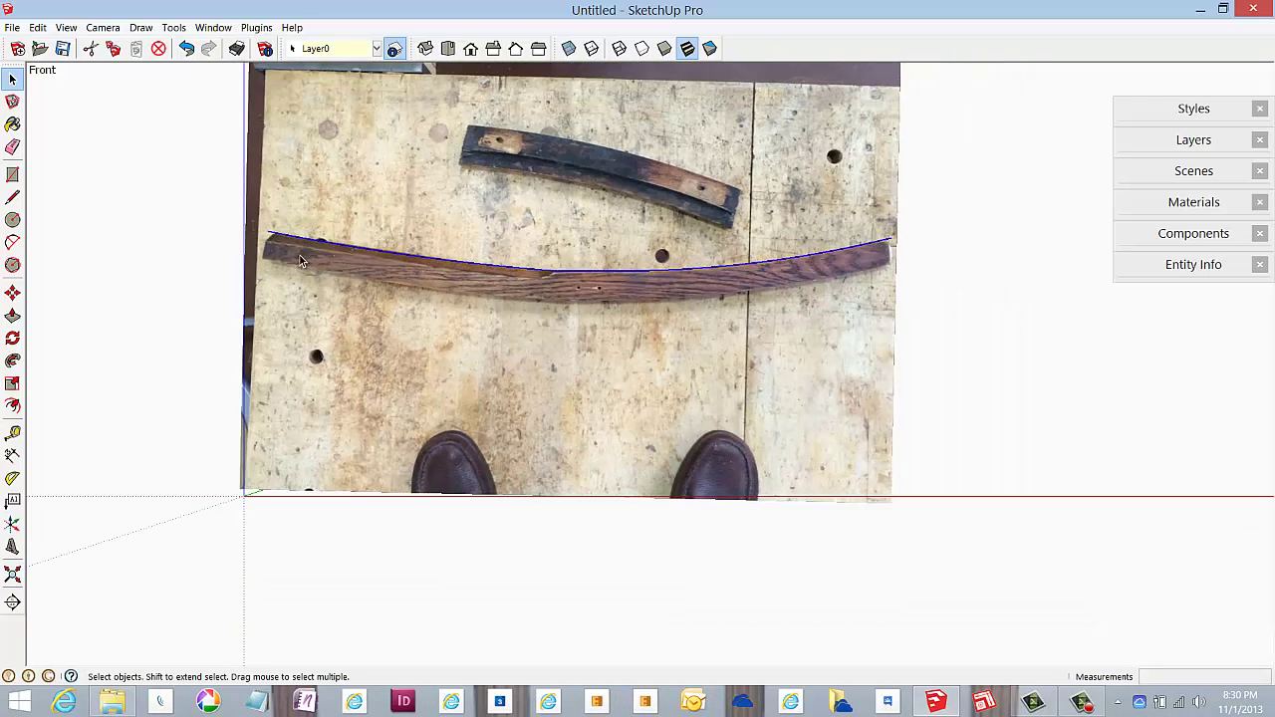
{"action": "left_click", "coordinate": [13, 294]}
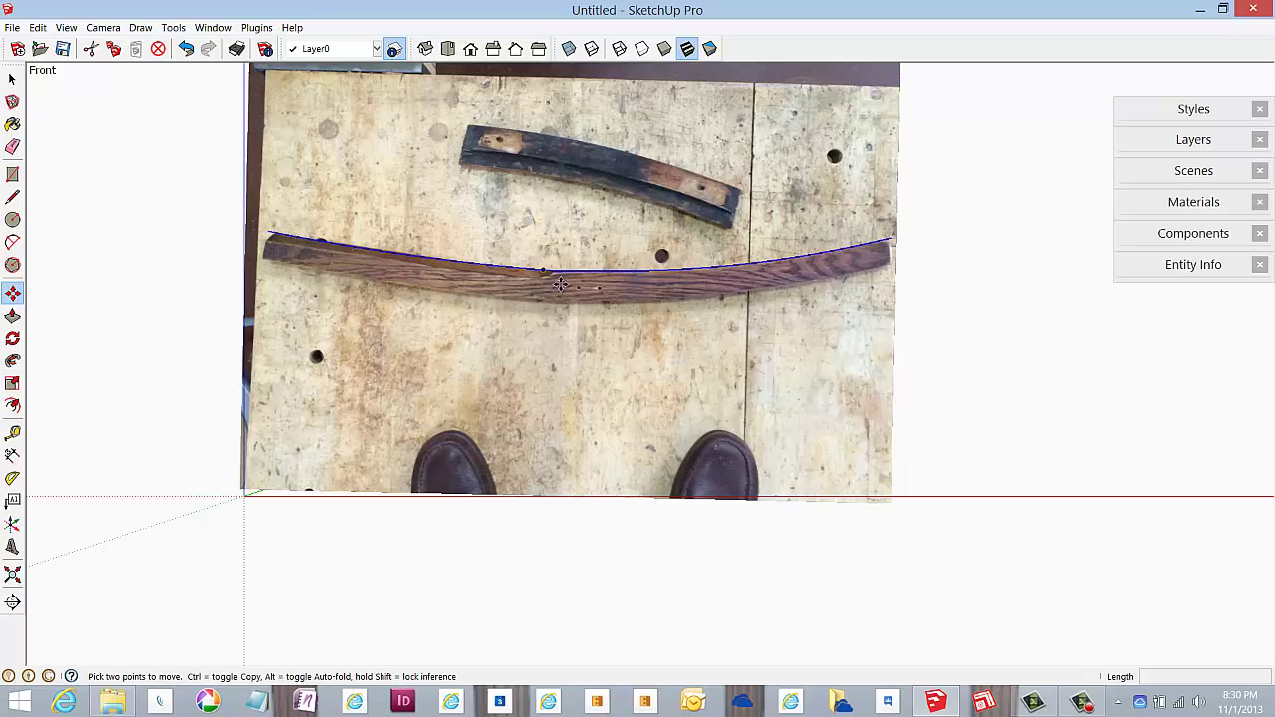
{"action": "scroll", "coordinate": [561, 285], "scroll_direction": "up", "scroll_amount": 3}
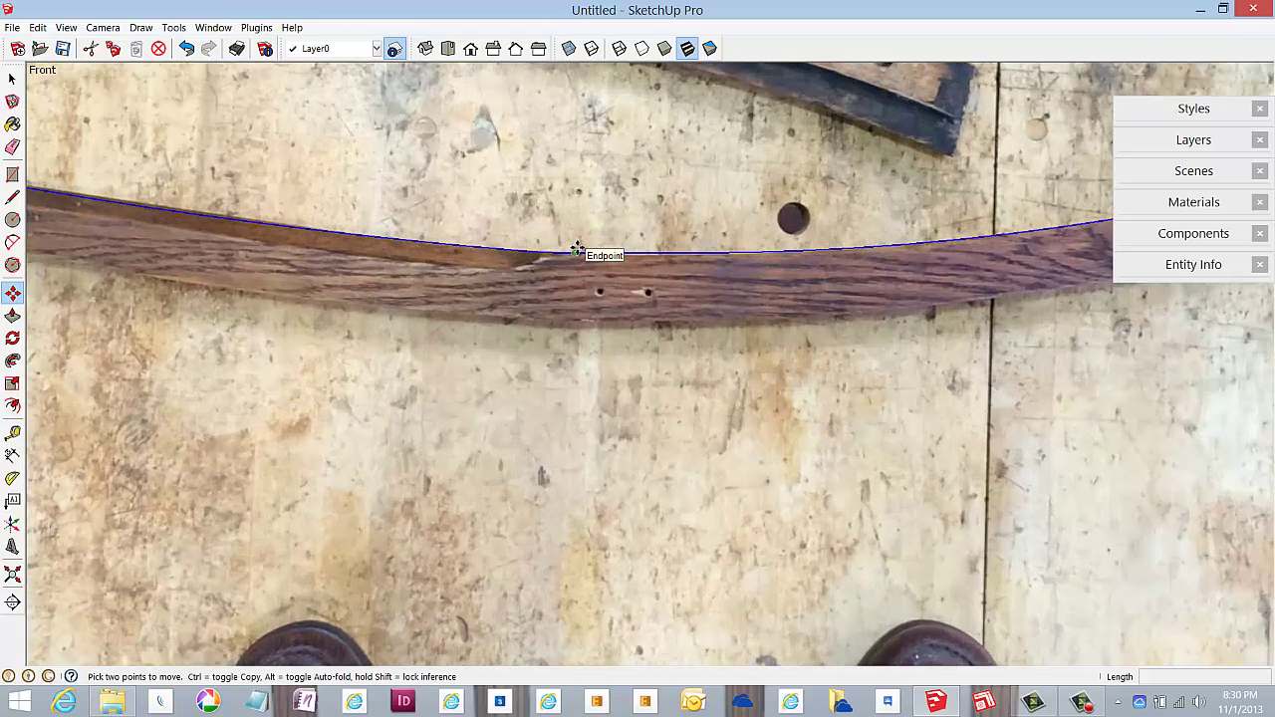
{"action": "key", "text": "ctrl"}
{"action": "left_click", "coordinate": [575, 251]}
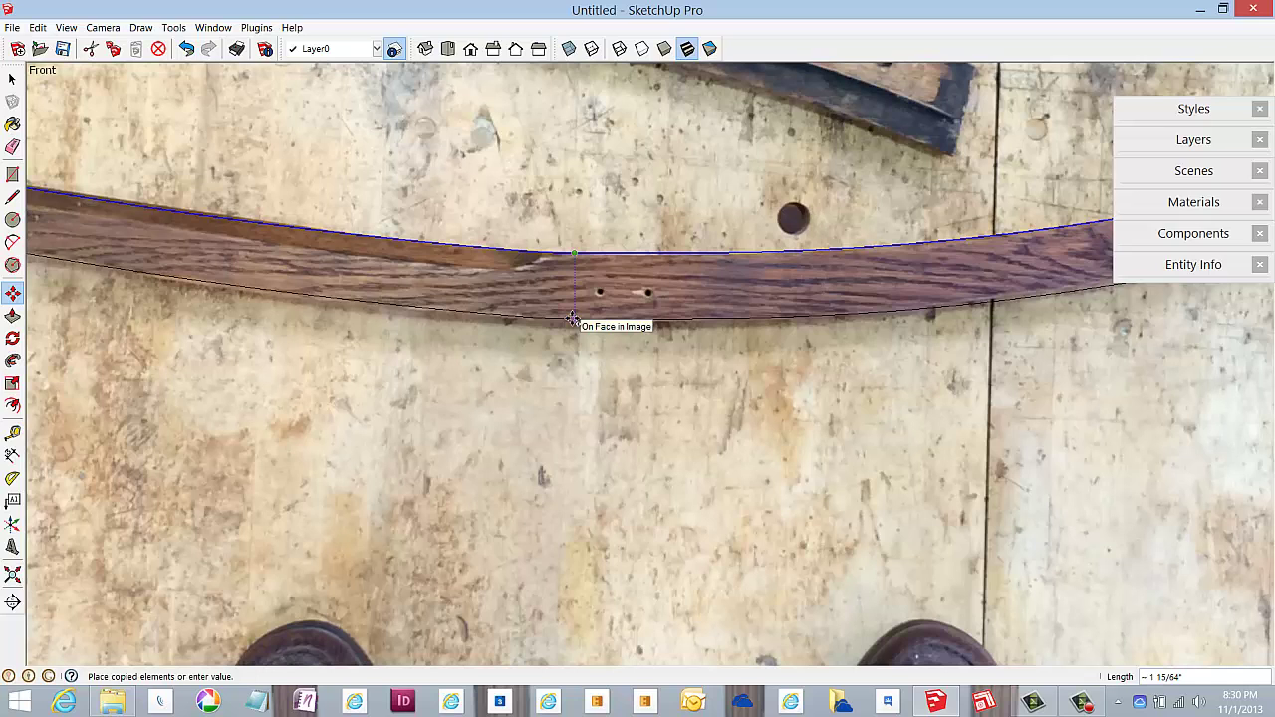
{"action": "left_click", "coordinate": [573, 319]}
{"action": "scroll", "coordinate": [559, 296], "scroll_direction": "down", "scroll_amount": 3}
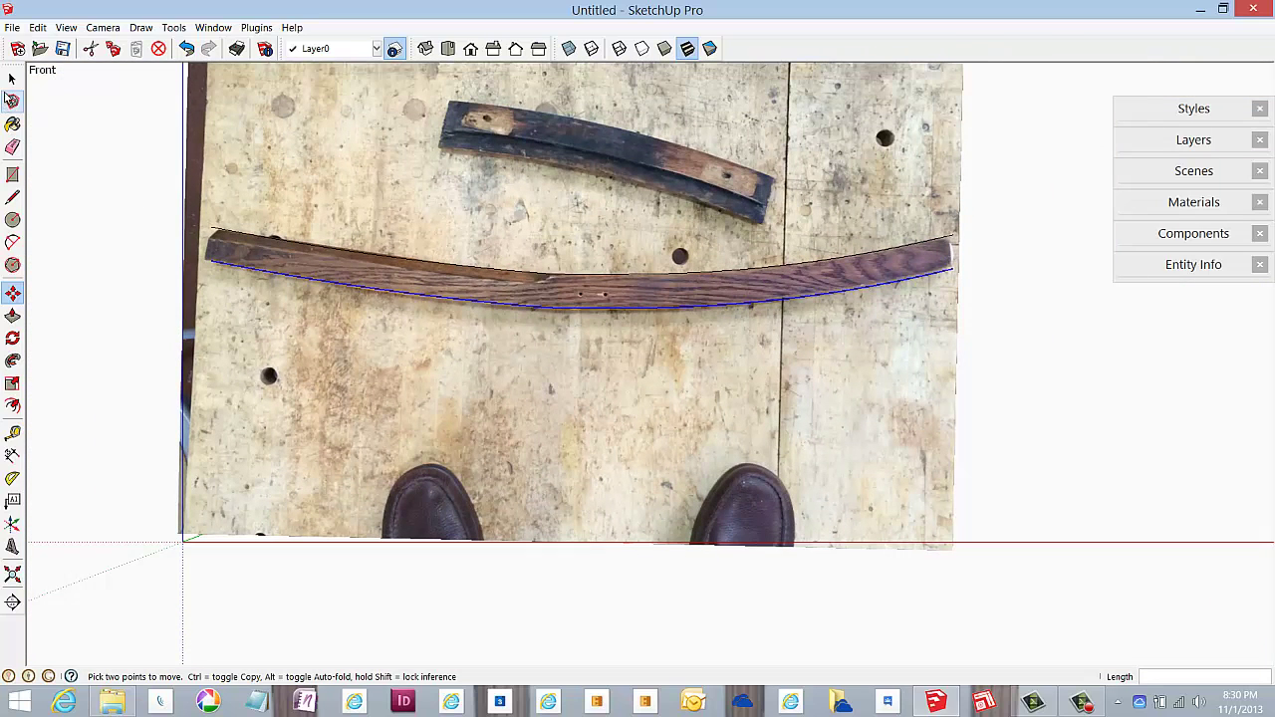
Start closing lines at the curves' ends, then cancel both unfinished attempts
{"action": "left_click", "coordinate": [12, 80]}
{"action": "left_click", "coordinate": [13, 196]}
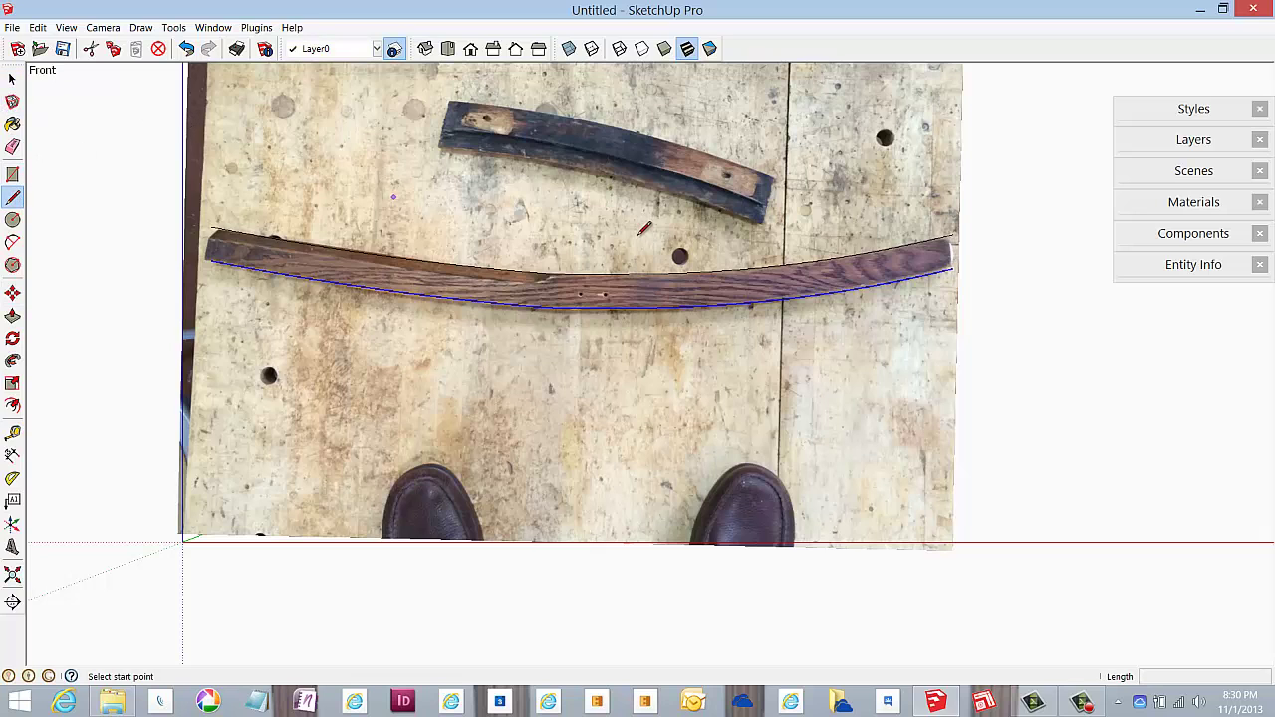
{"action": "left_click", "coordinate": [952, 267]}
{"action": "scroll", "coordinate": [769, 308], "scroll_direction": "down", "scroll_amount": 2}
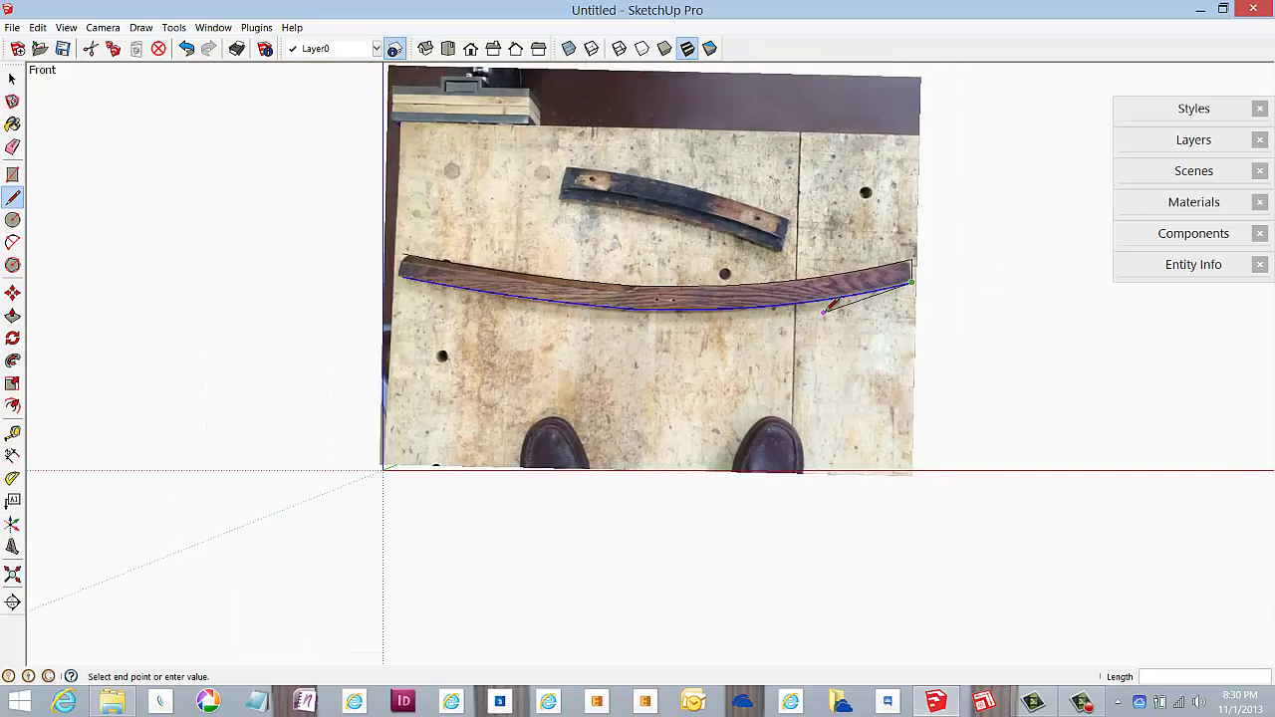
{"action": "scroll", "coordinate": [807, 306], "scroll_direction": "down", "scroll_amount": 3}
{"action": "key", "text": "Escape"}
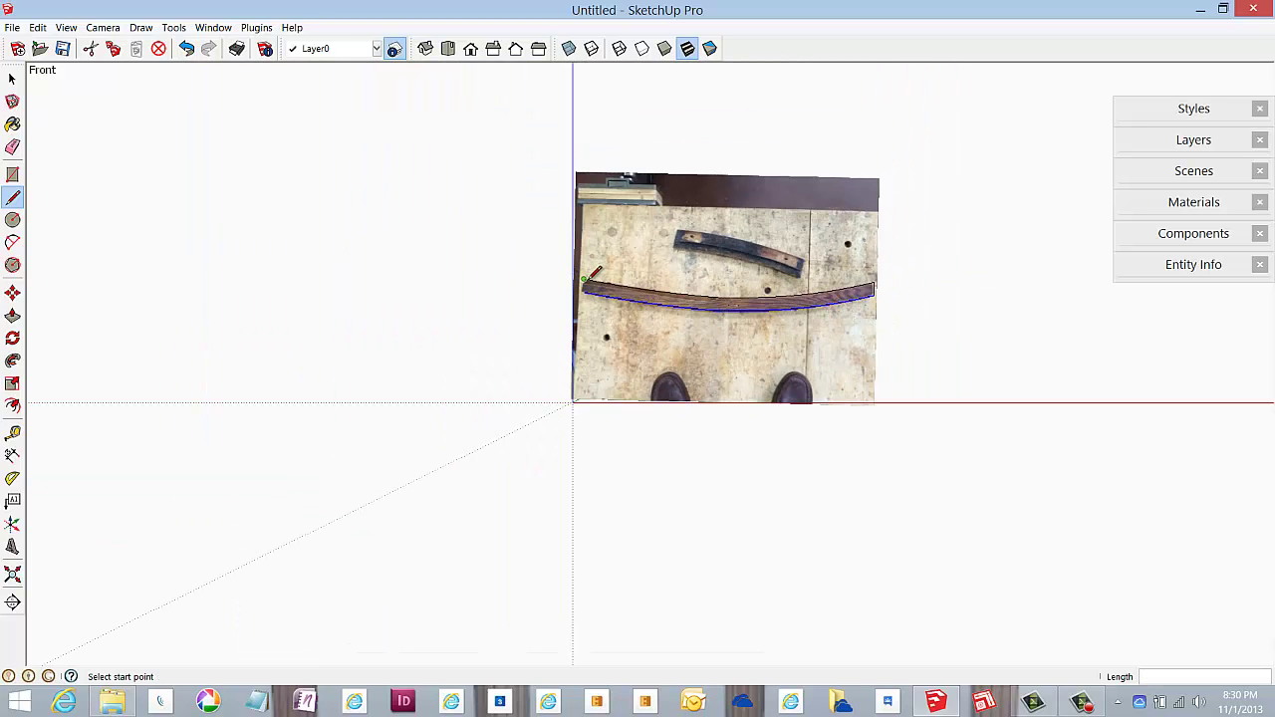
{"action": "scroll", "coordinate": [591, 271], "scroll_direction": "up", "scroll_amount": 3}
{"action": "scroll", "coordinate": [586, 267], "scroll_direction": "up", "scroll_amount": 2}
{"action": "left_click", "coordinate": [574, 274]}
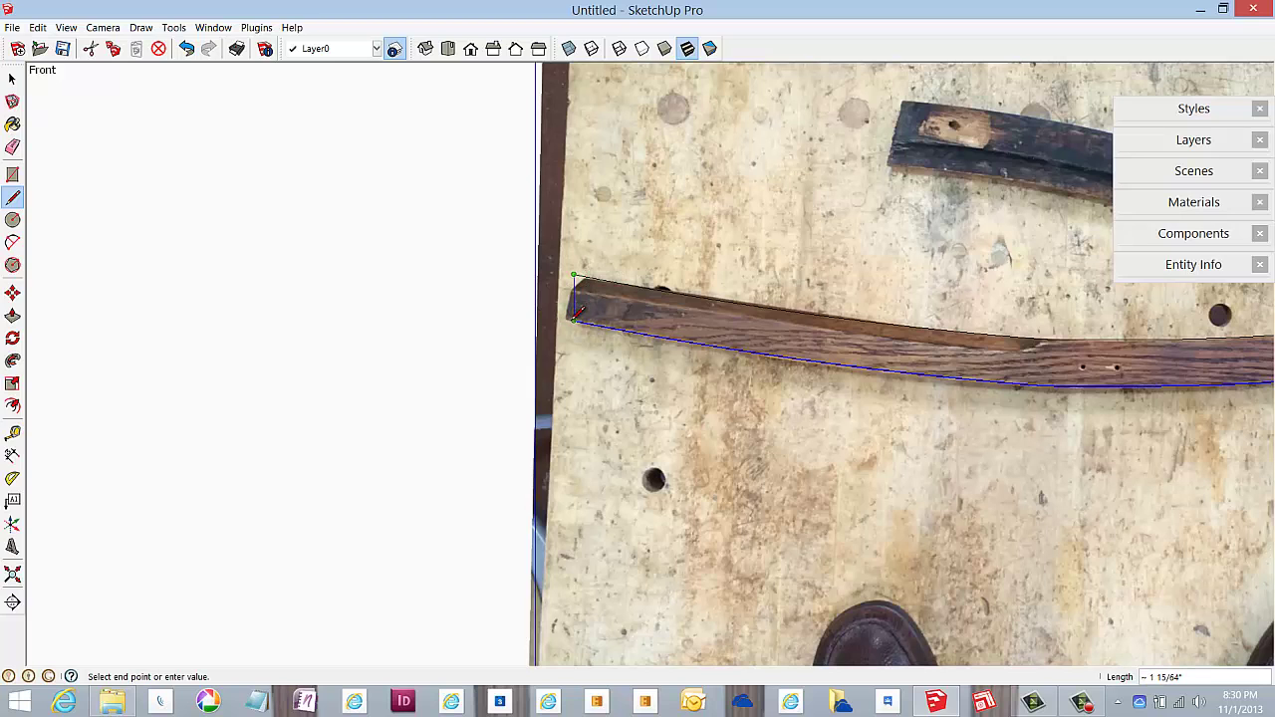
{"action": "scroll", "coordinate": [578, 313], "scroll_direction": "up", "scroll_amount": 3}
{"action": "scroll", "coordinate": [583, 317], "scroll_direction": "up", "scroll_amount": 2}
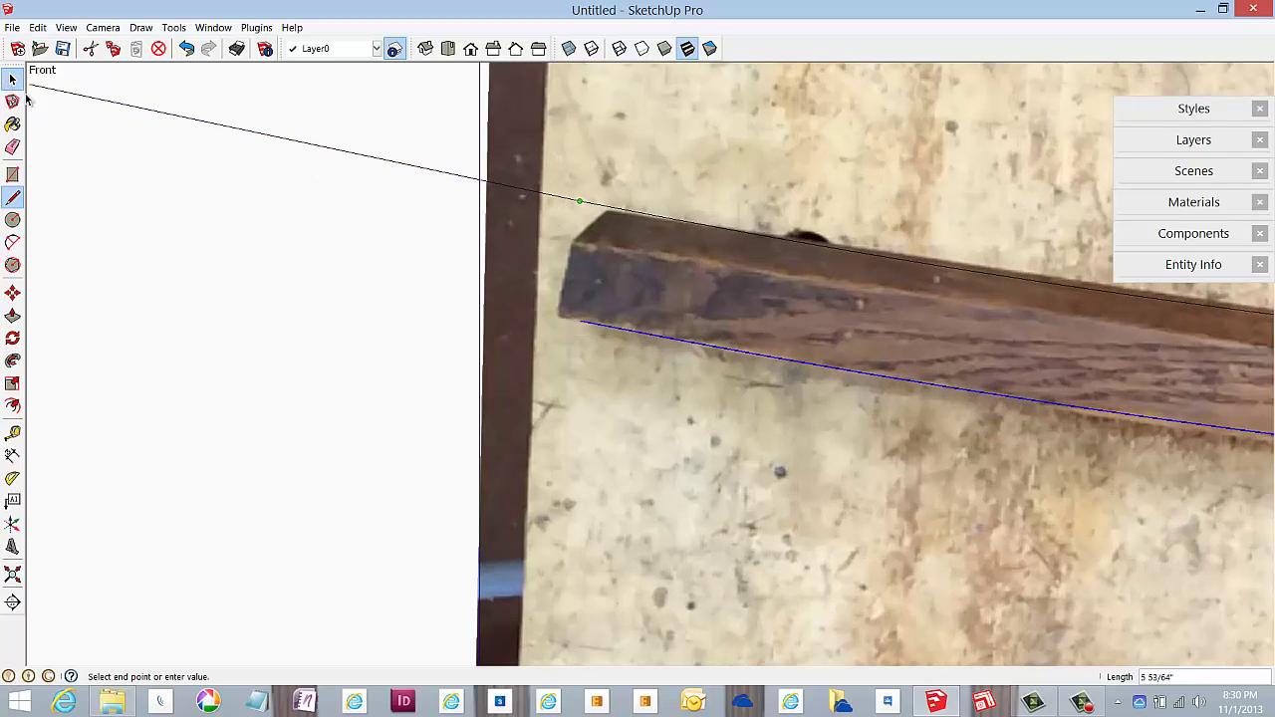
{"action": "left_click", "coordinate": [13, 79]}
{"action": "scroll", "coordinate": [583, 354], "scroll_direction": "up", "scroll_amount": 1}
{"action": "scroll", "coordinate": [583, 354], "scroll_direction": "up", "scroll_amount": 2}
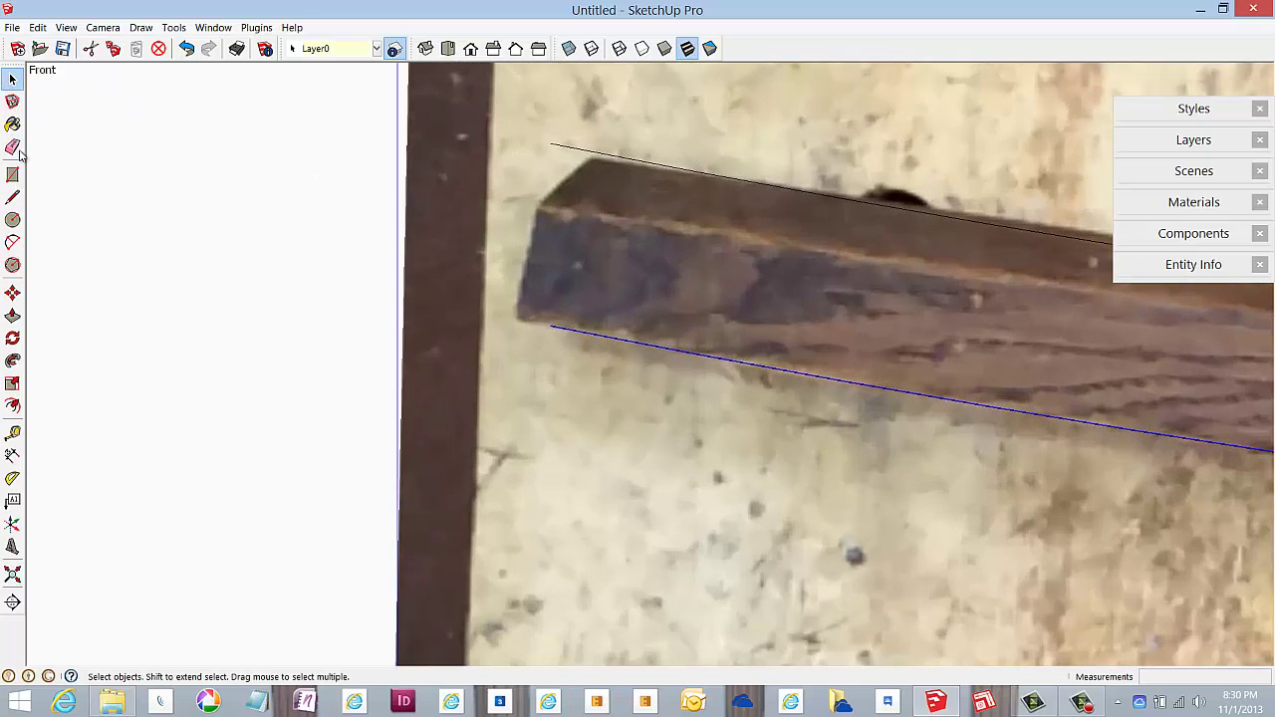
Draw a line joining the two curves' left ends, closing the slat outline into a face
{"action": "left_click", "coordinate": [12, 197]}
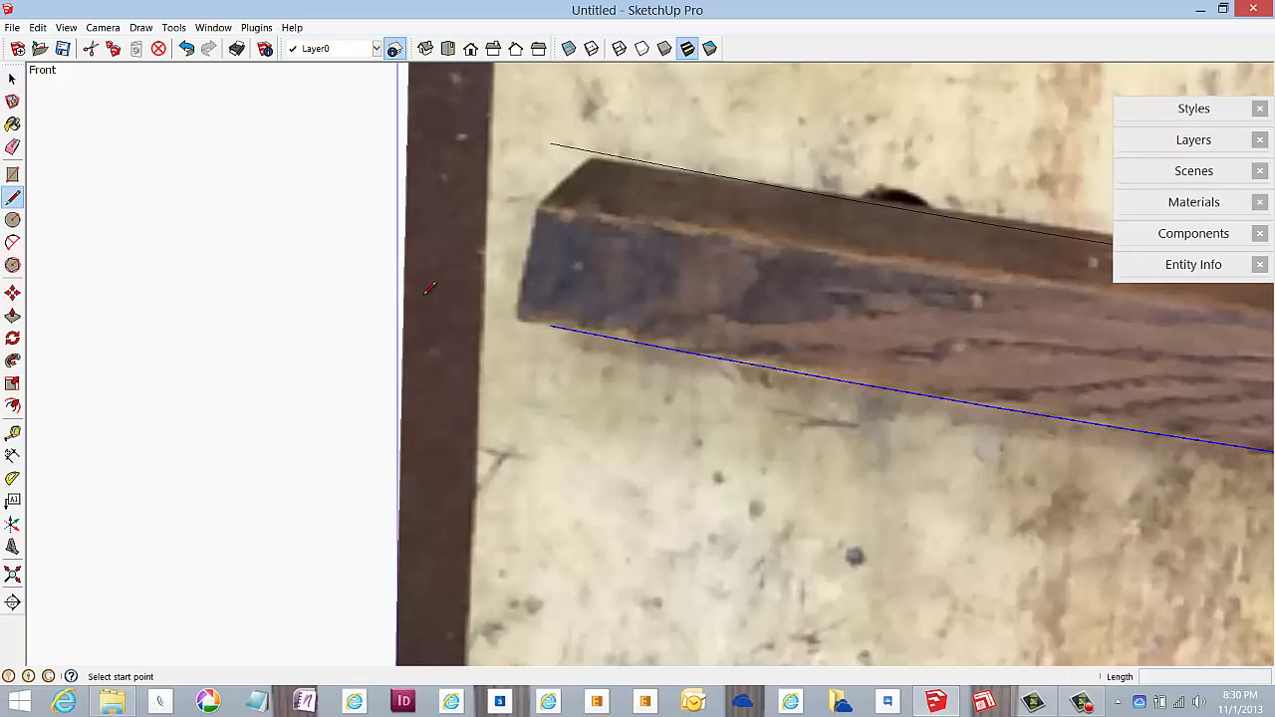
{"action": "left_click", "coordinate": [553, 325]}
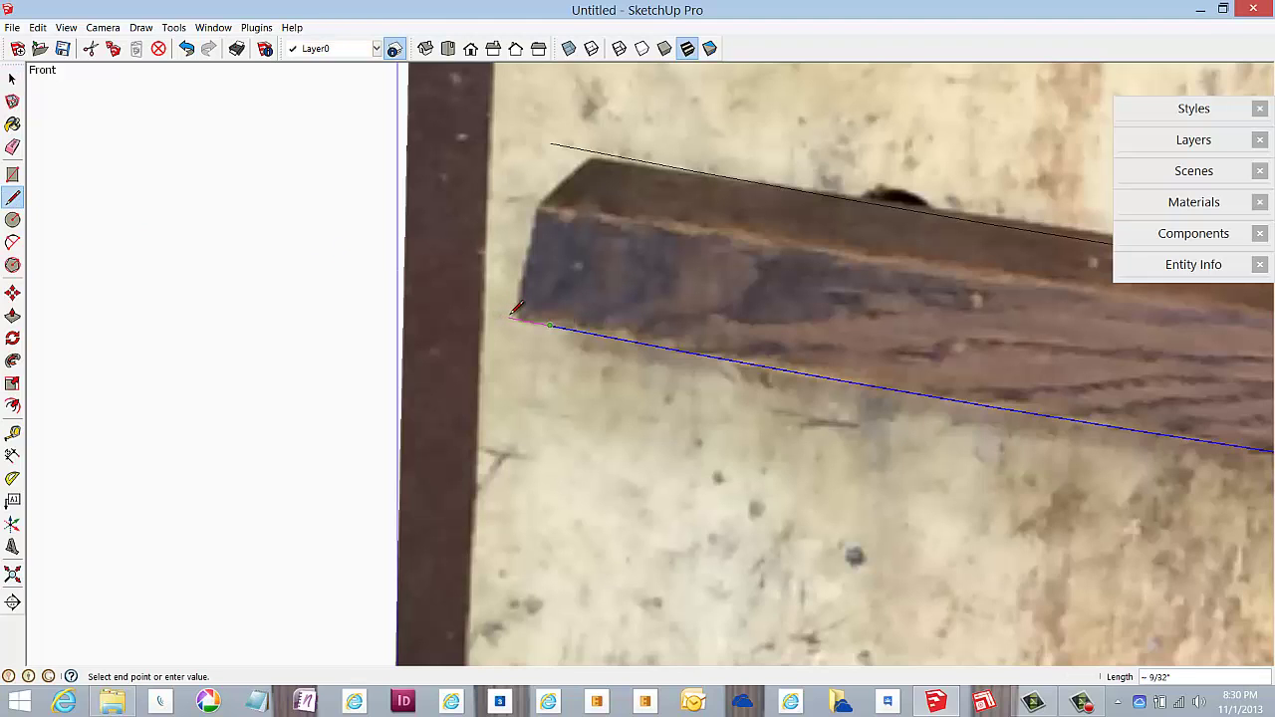
{"action": "scroll", "coordinate": [515, 311], "scroll_direction": "down", "scroll_amount": 3}
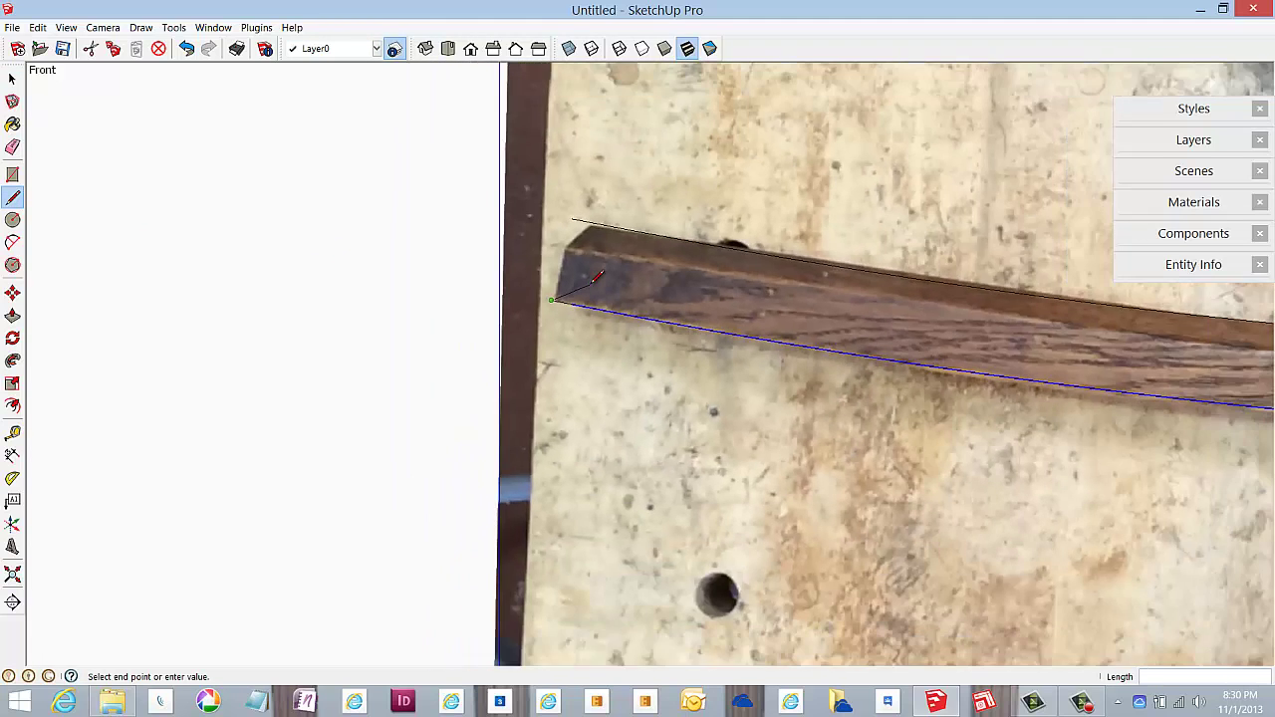
{"action": "left_click", "coordinate": [579, 225]}
{"action": "scroll", "coordinate": [389, 261], "scroll_direction": "down", "scroll_amount": 1}
{"action": "scroll", "coordinate": [388, 261], "scroll_direction": "down", "scroll_amount": 3}
{"action": "scroll", "coordinate": [389, 261], "scroll_direction": "down", "scroll_amount": 1}
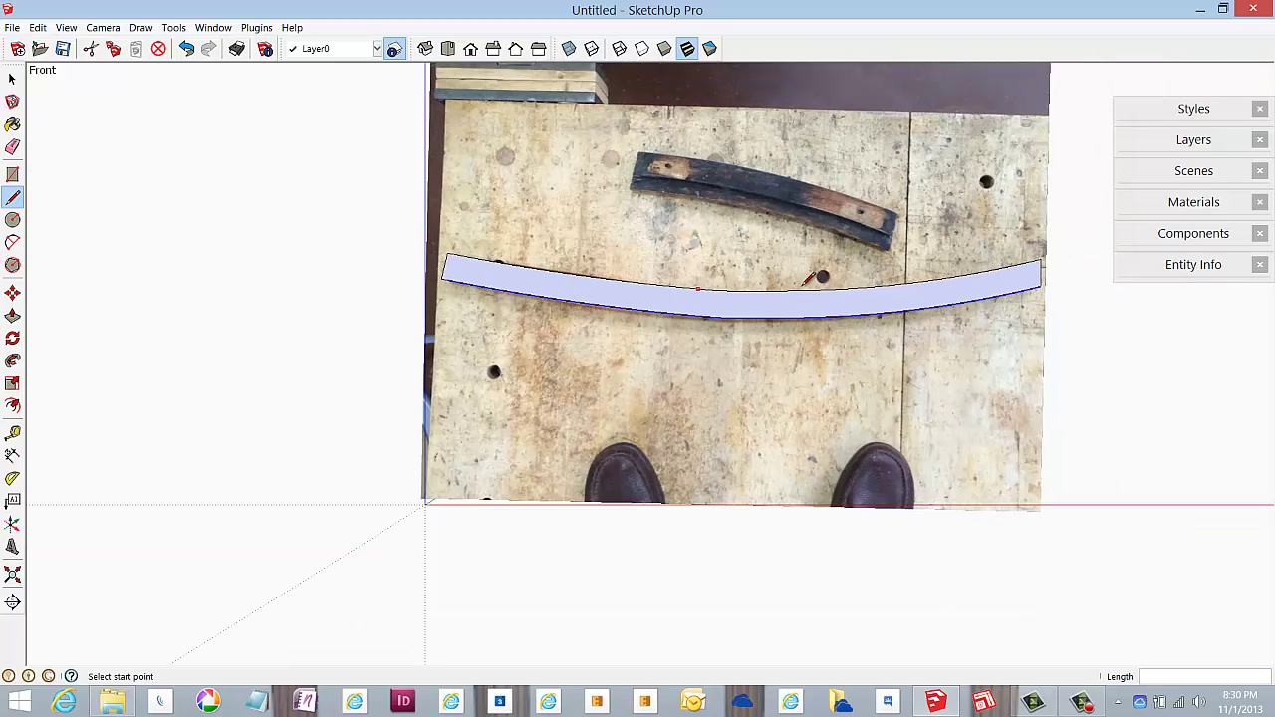
{"action": "scroll", "coordinate": [692, 285], "scroll_direction": "down", "scroll_amount": 1}
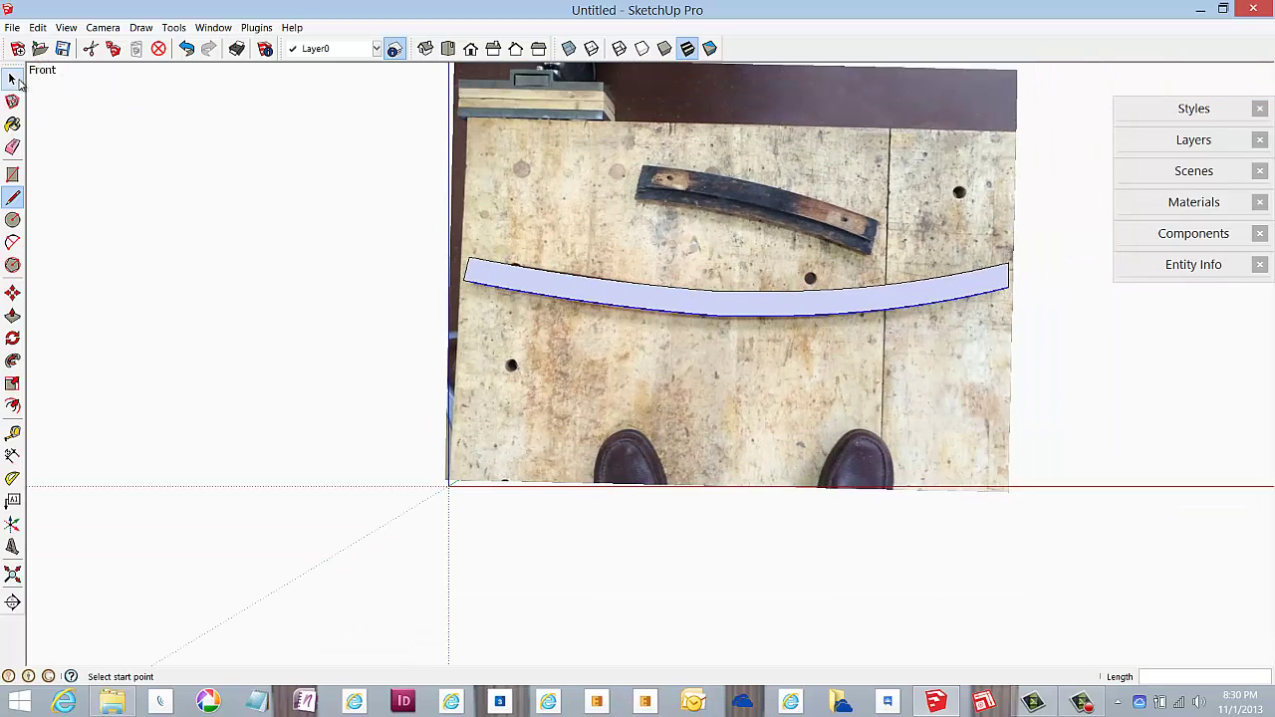
Select the curved slat face and make it a component named 'Back Leg'
{"action": "left_click", "coordinate": [12, 79]}
{"action": "left_click", "coordinate": [775, 309]}
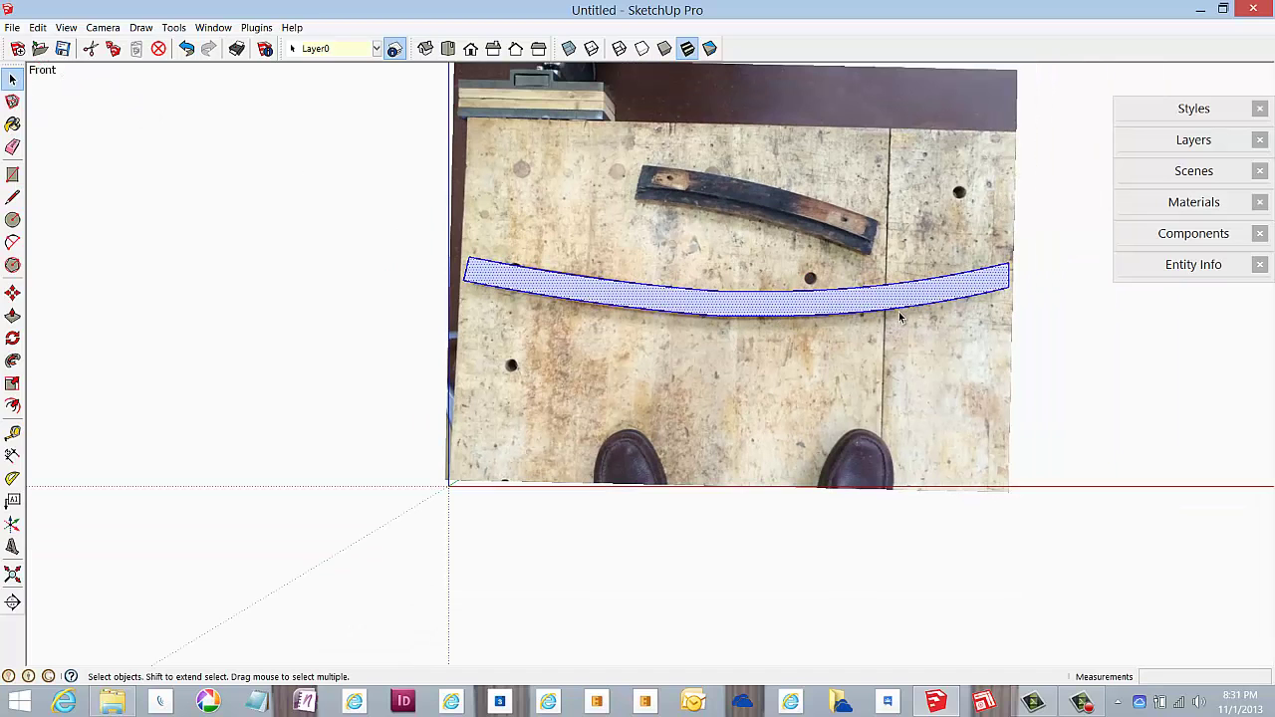
{"action": "scroll", "coordinate": [906, 306], "scroll_direction": "up", "scroll_amount": 1}
{"action": "scroll", "coordinate": [910, 299], "scroll_direction": "up", "scroll_amount": 1}
{"action": "right_click", "coordinate": [589, 293]}
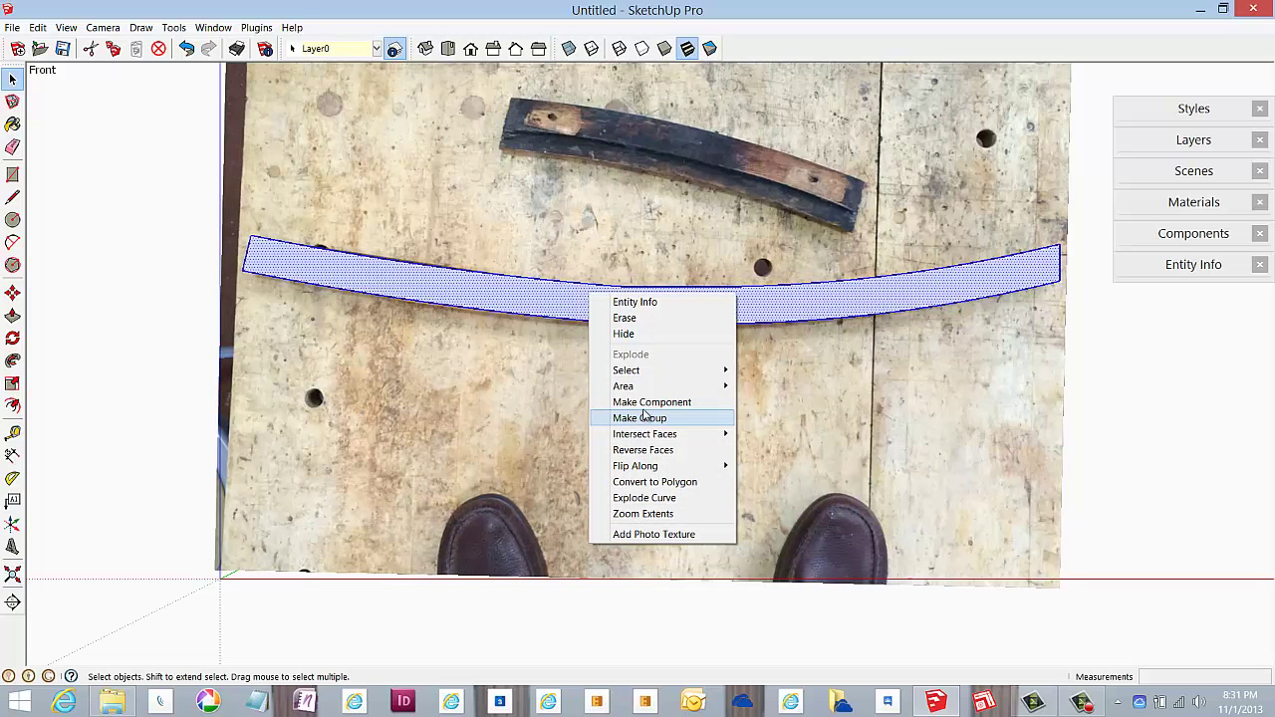
{"action": "left_click", "coordinate": [648, 402]}
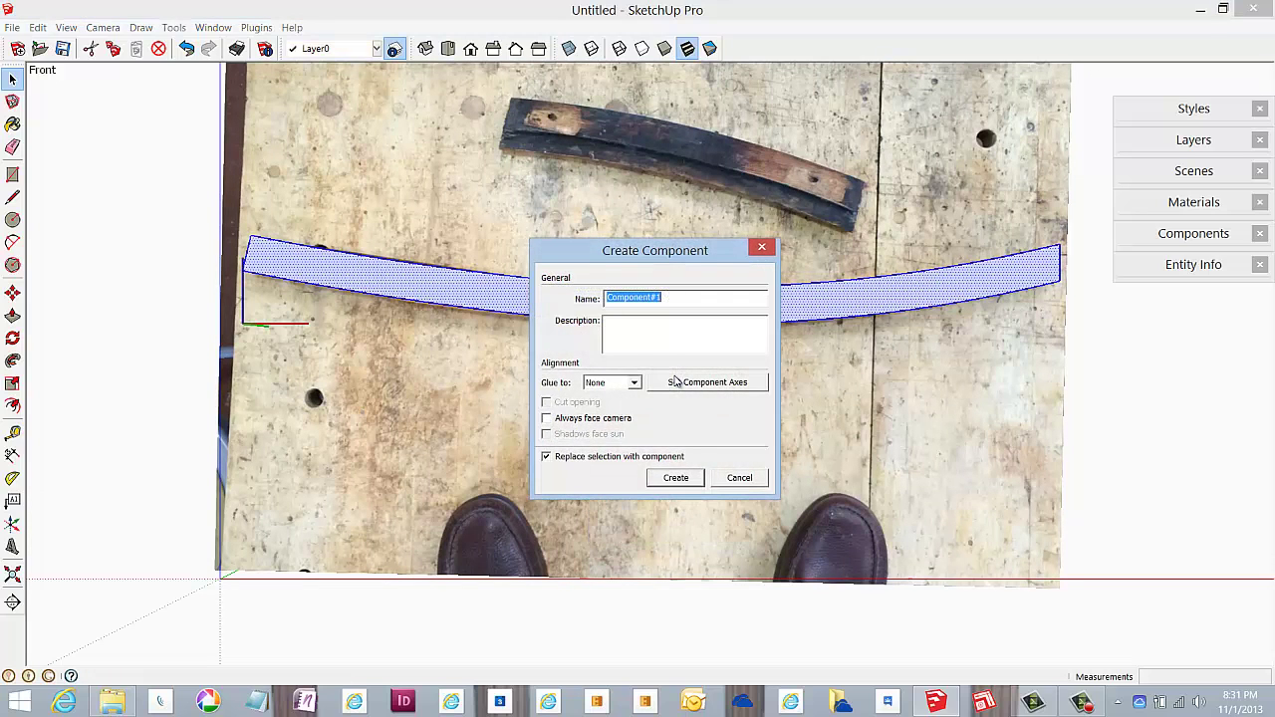
{"action": "type", "text": "Back "}
{"action": "type", "text": "Leg"}
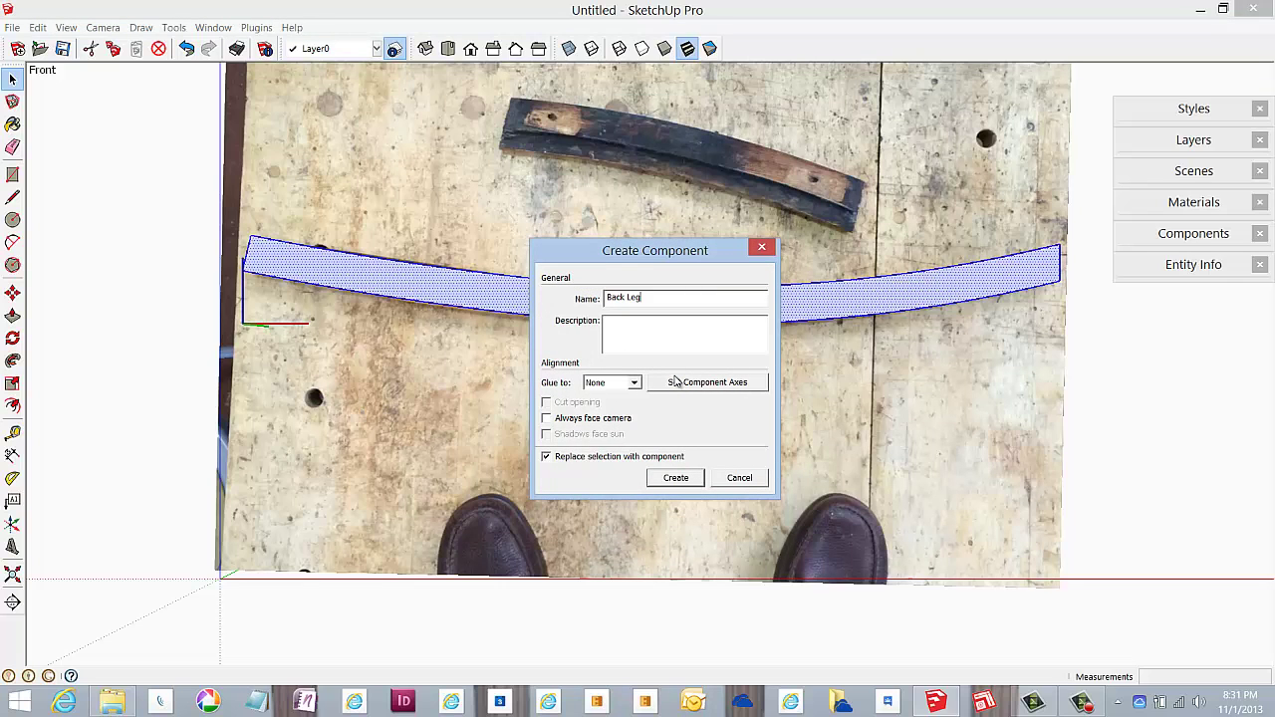
{"action": "key", "text": "Return"}
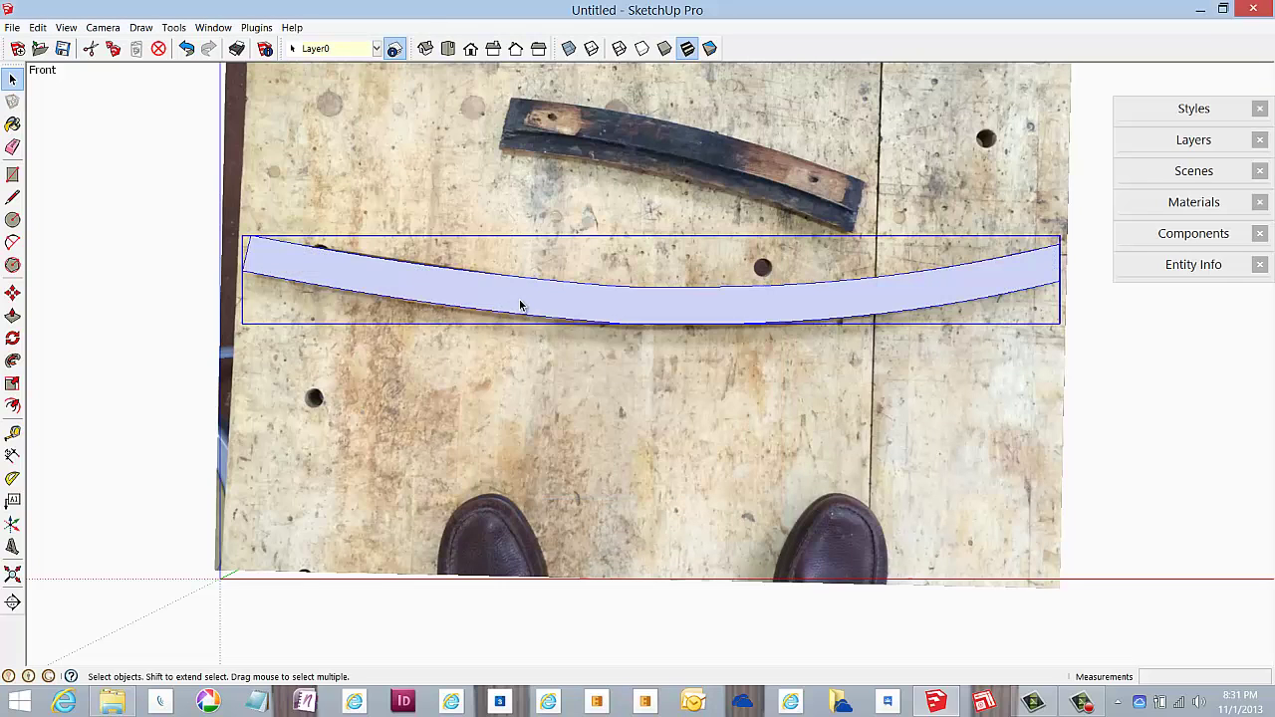
{"action": "scroll", "coordinate": [520, 306], "scroll_direction": "down", "scroll_amount": 3}
{"action": "scroll", "coordinate": [520, 306], "scroll_direction": "down", "scroll_amount": 2}
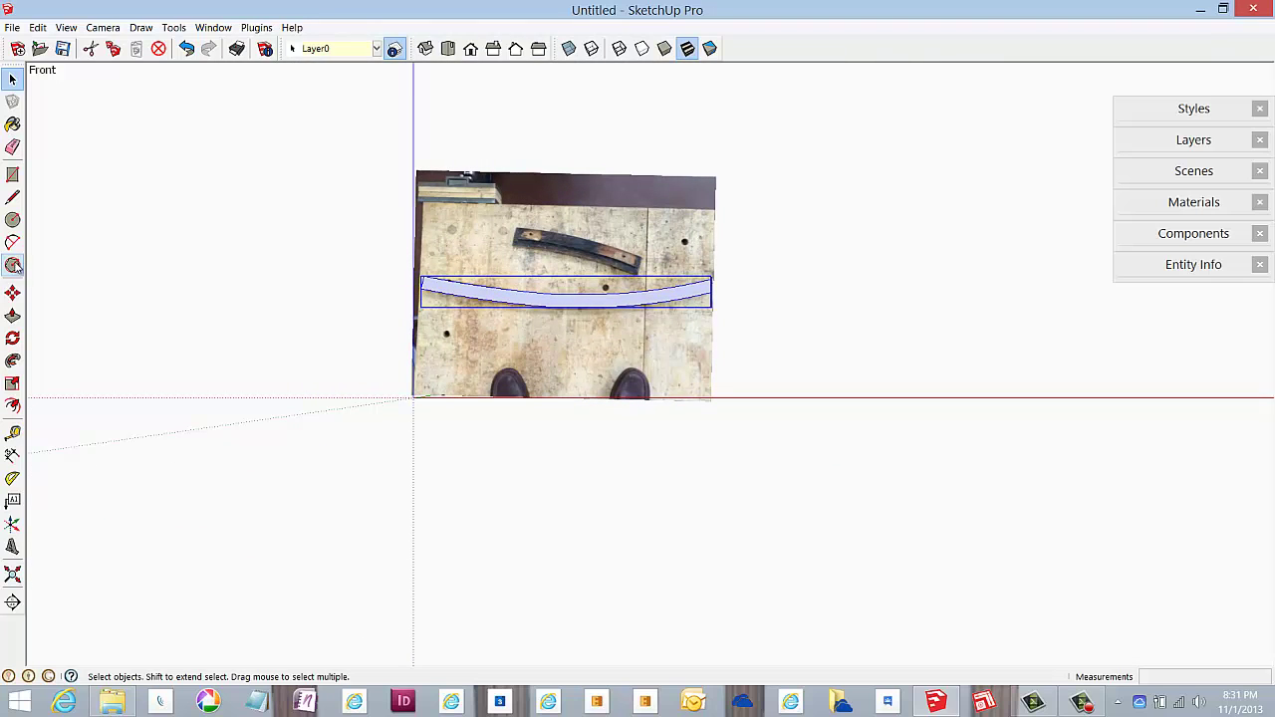
Place the Back Leg component about 77 3/8" along the red axis, clear of the photo
{"action": "left_click", "coordinate": [12, 292]}
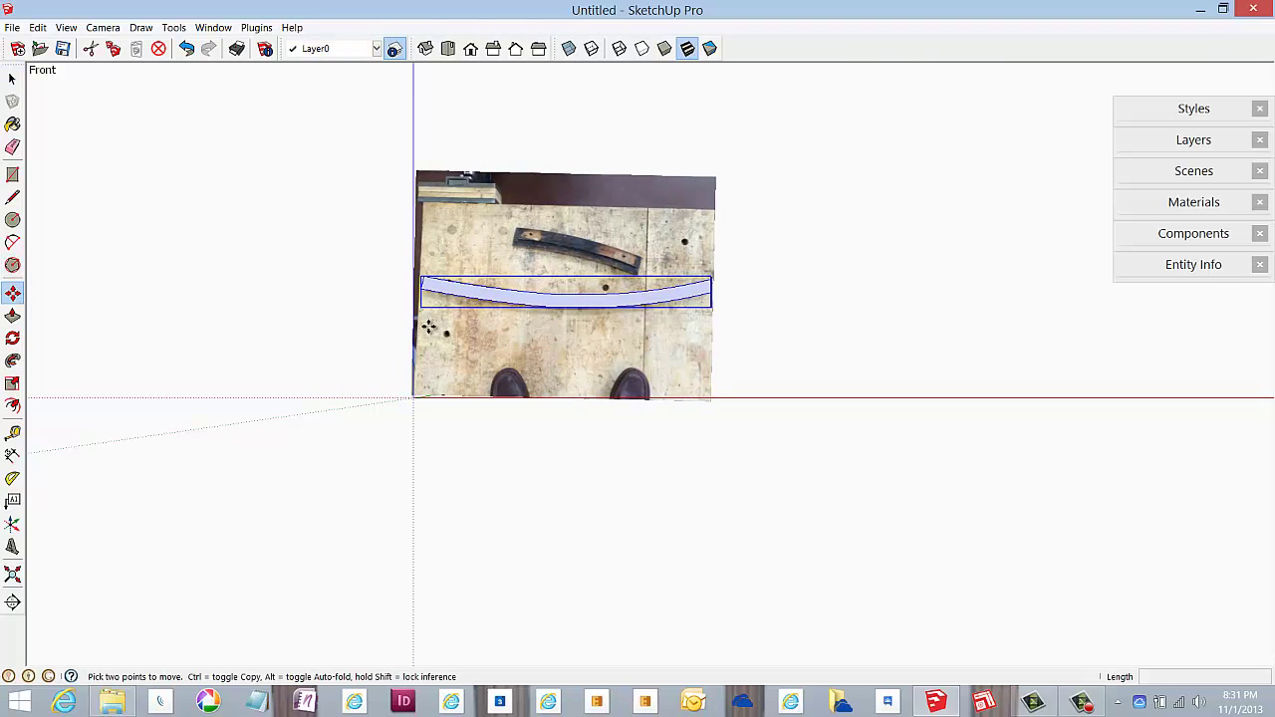
{"action": "left_click", "coordinate": [525, 301], "text": "ctrl"}
{"action": "scroll", "coordinate": [704, 313], "scroll_direction": "down", "scroll_amount": 2}
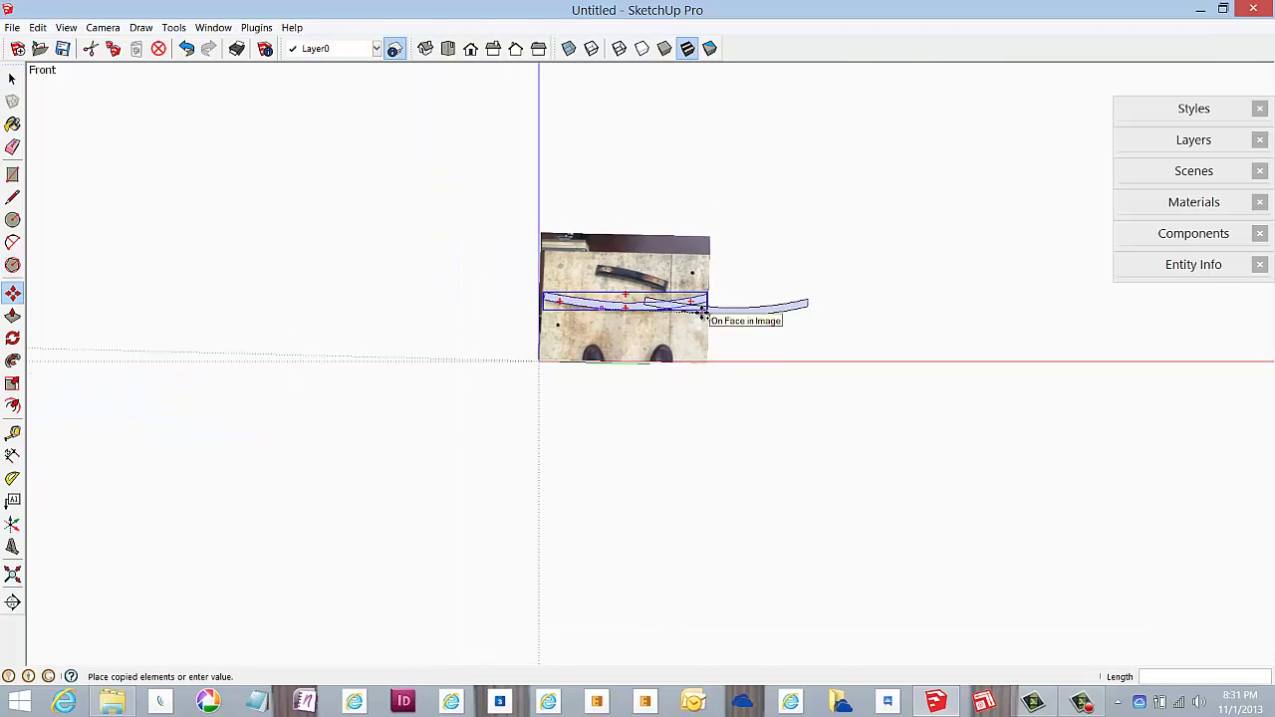
{"action": "scroll", "coordinate": [704, 313], "scroll_direction": "down", "scroll_amount": 2}
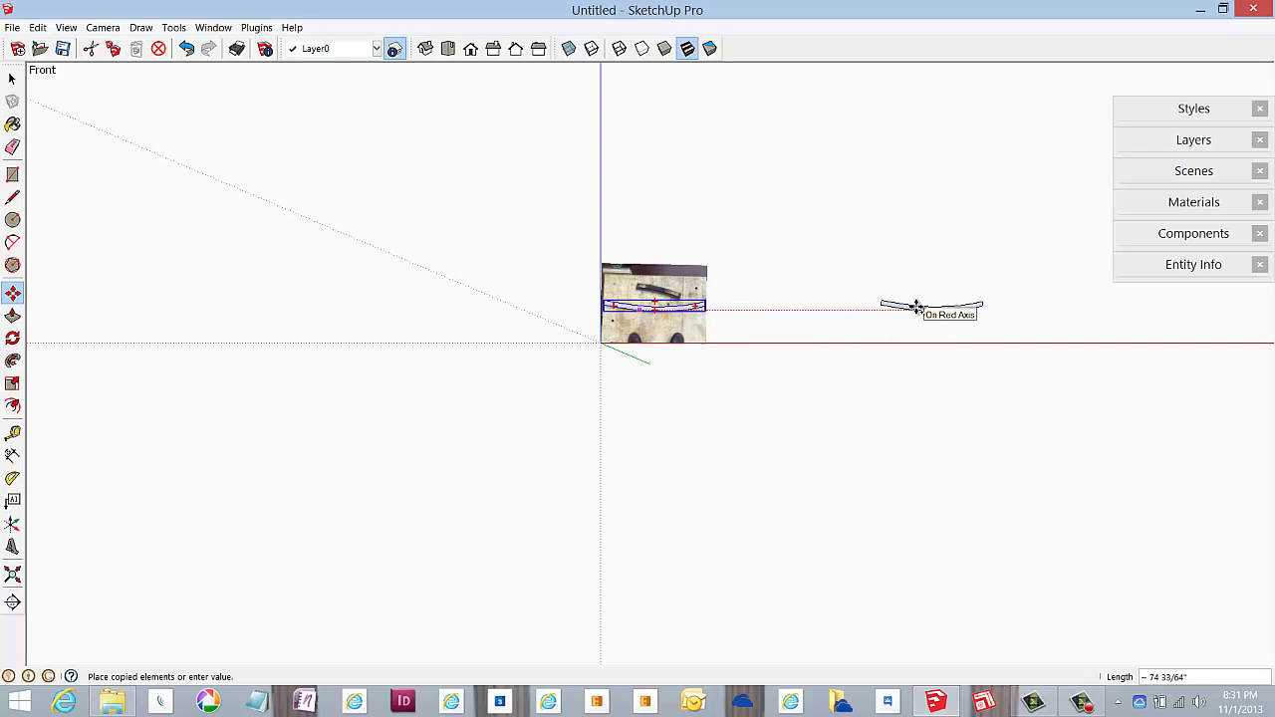
{"action": "left_click", "coordinate": [927, 307]}
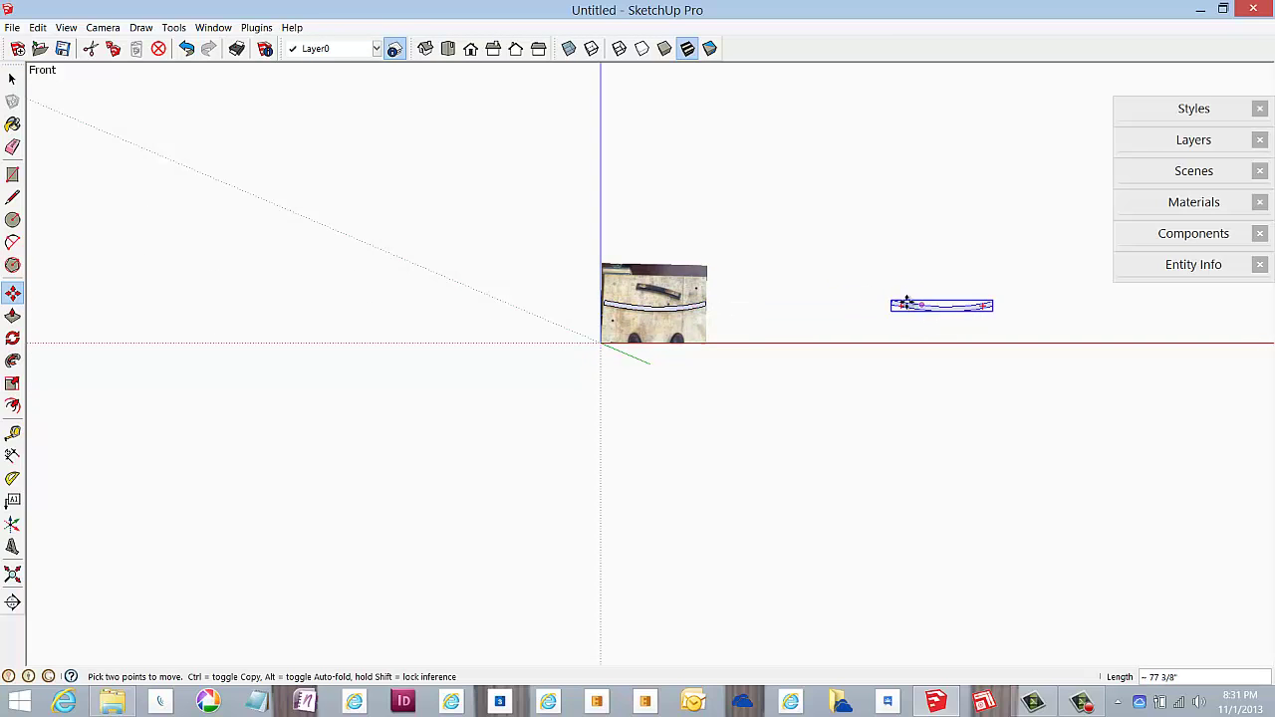
{"action": "scroll", "coordinate": [1036, 302], "scroll_direction": "up", "scroll_amount": 2}
{"action": "scroll", "coordinate": [1038, 303], "scroll_direction": "up", "scroll_amount": 2}
{"action": "scroll", "coordinate": [1039, 303], "scroll_direction": "up", "scroll_amount": 2}
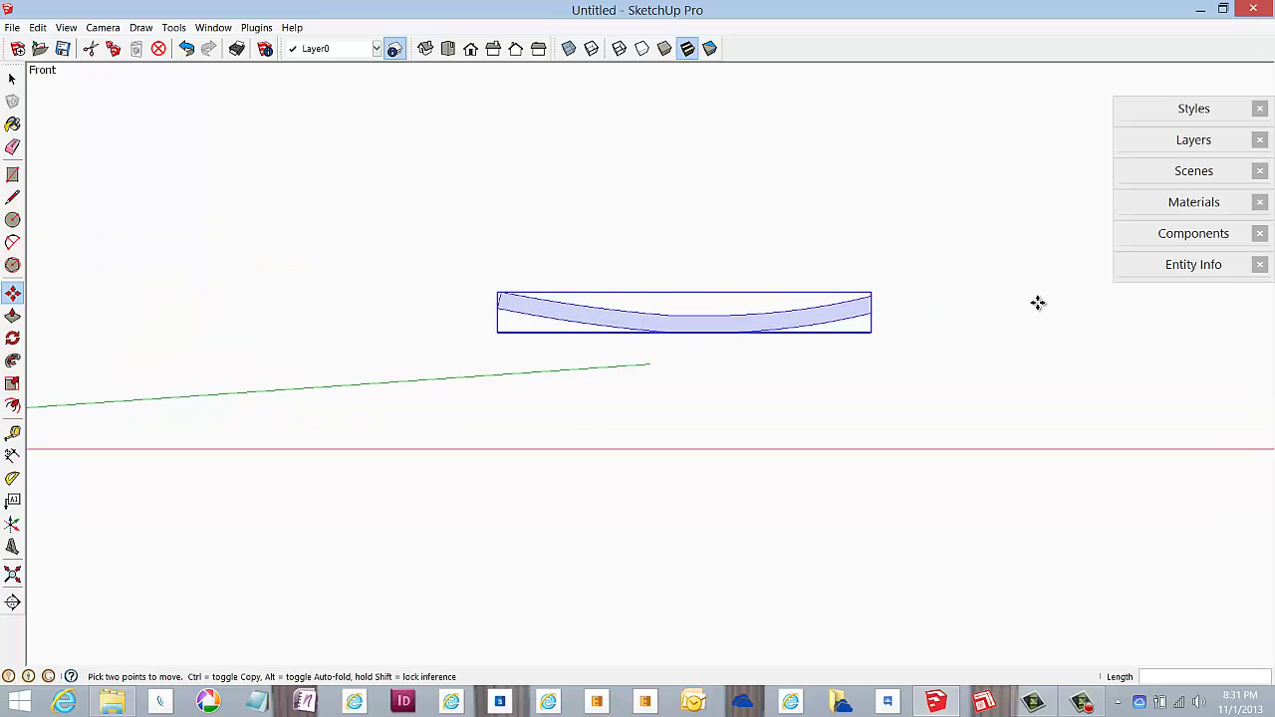
{"action": "scroll", "coordinate": [1039, 303], "scroll_direction": "up", "scroll_amount": 1}
{"action": "scroll", "coordinate": [1038, 303], "scroll_direction": "up", "scroll_amount": 2}
{"action": "scroll", "coordinate": [751, 364], "scroll_direction": "down", "scroll_amount": 1}
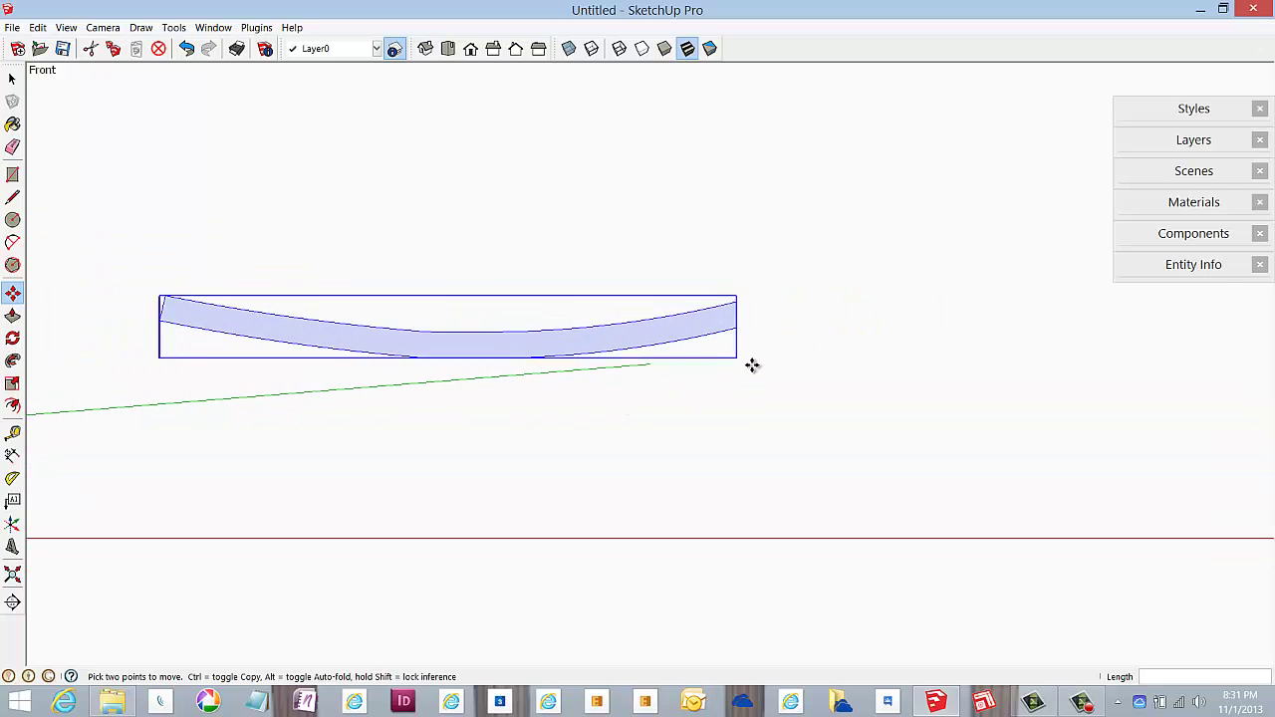
{"action": "scroll", "coordinate": [753, 363], "scroll_direction": "down", "scroll_amount": 2}
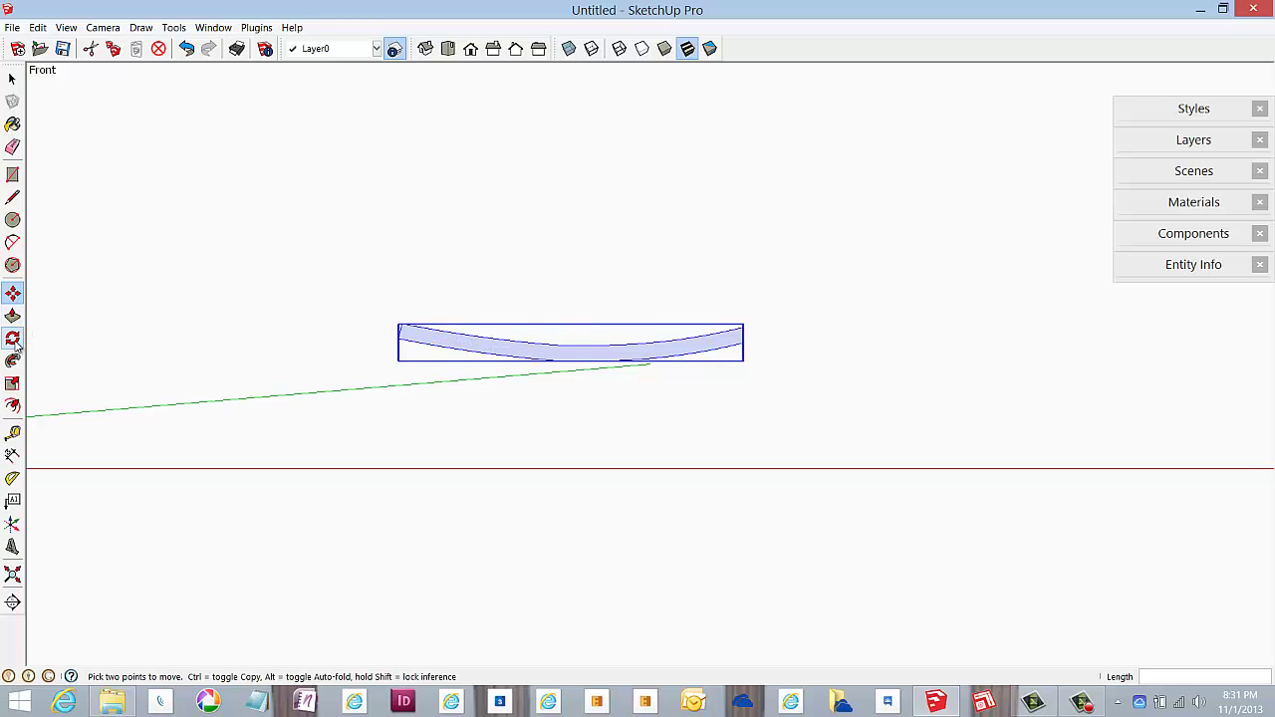
Rotate the copied slat 90° so it stands upright, then orbit to view it in 3D
{"action": "left_click", "coordinate": [429, 343]}
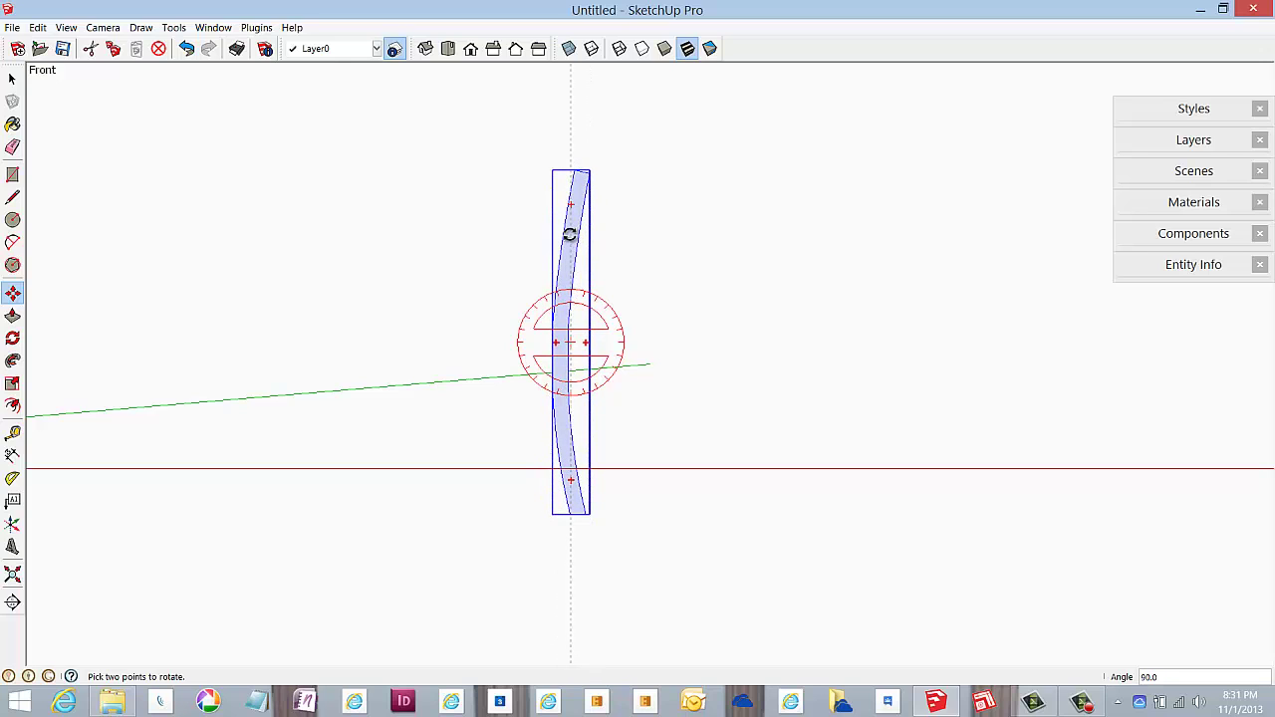
{"action": "left_click", "coordinate": [570, 234]}
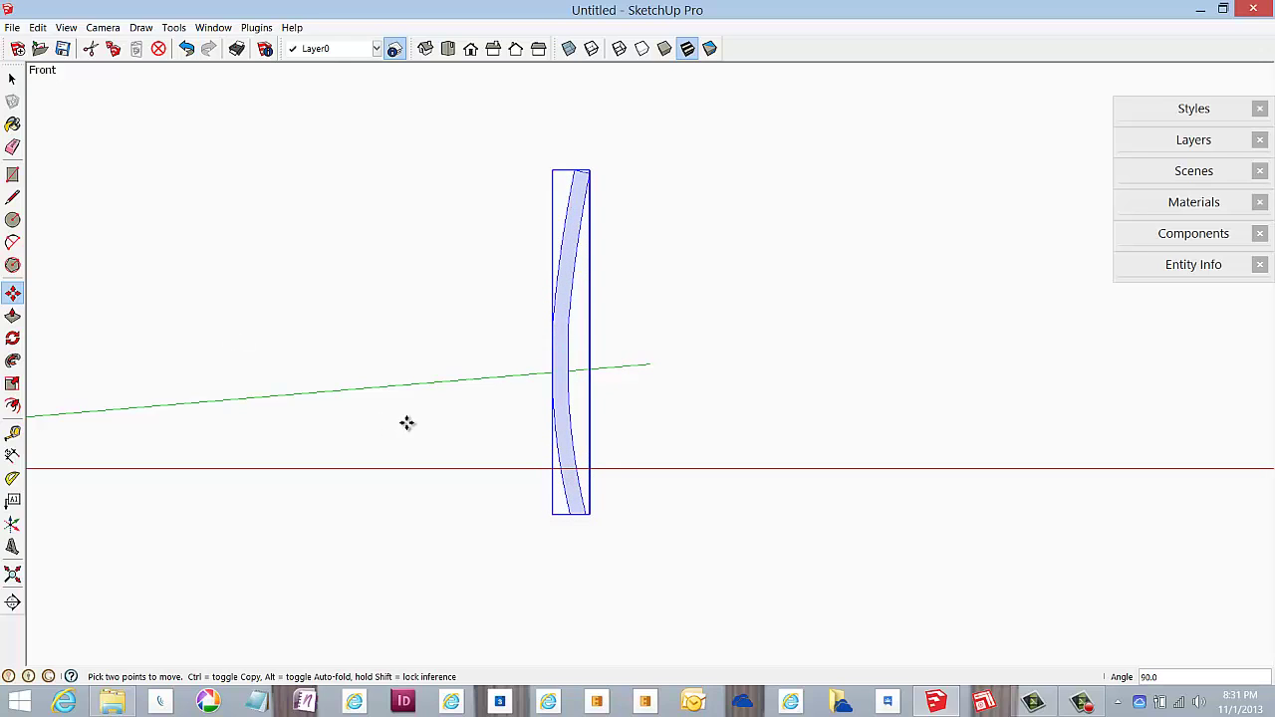
{"action": "left_click", "coordinate": [12, 79]}
{"action": "scroll", "coordinate": [379, 503], "scroll_direction": "up", "scroll_amount": 1}
{"action": "mouse_move", "coordinate": [606, 549]}
{"action": "middle_mouse_down"}
{"action": "mouse_move", "coordinate": [333, 601]}
{"action": "mouse_move", "coordinate": [336, 649]}
{"action": "middle_mouse_up"}
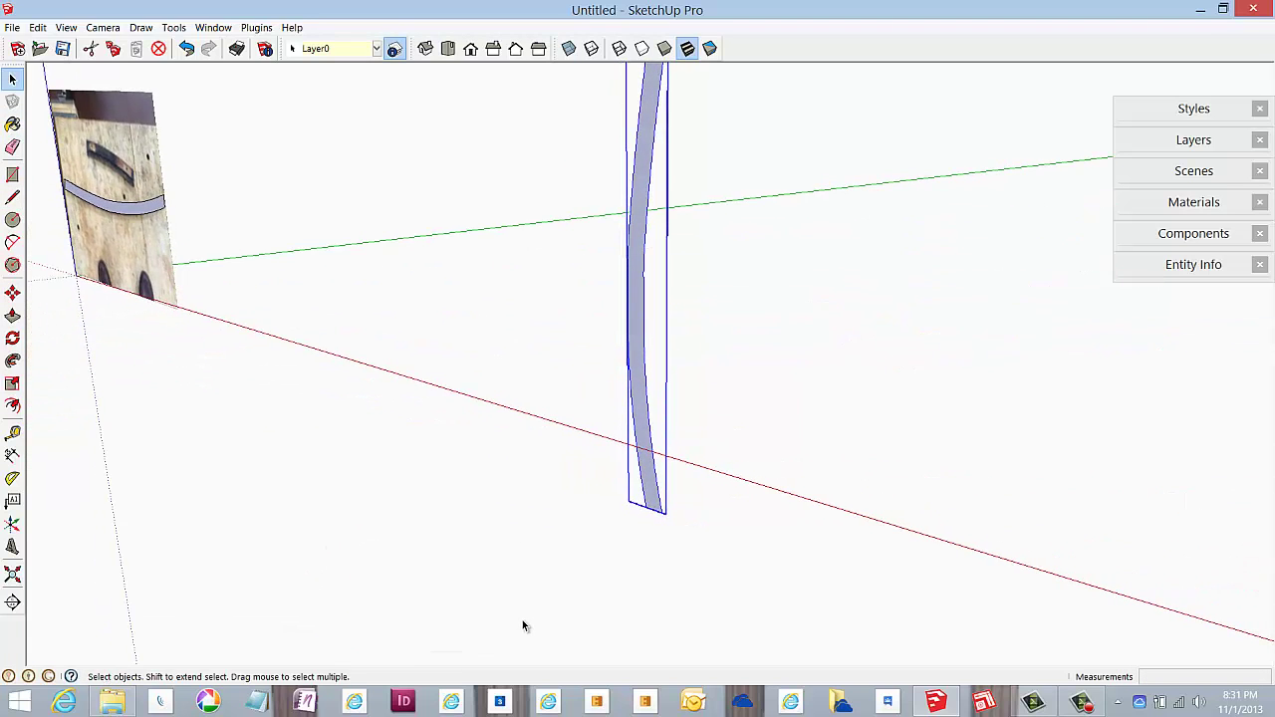
Explode the copied slat component into loose geometry
{"action": "scroll", "coordinate": [528, 613], "scroll_direction": "down", "scroll_amount": 2}
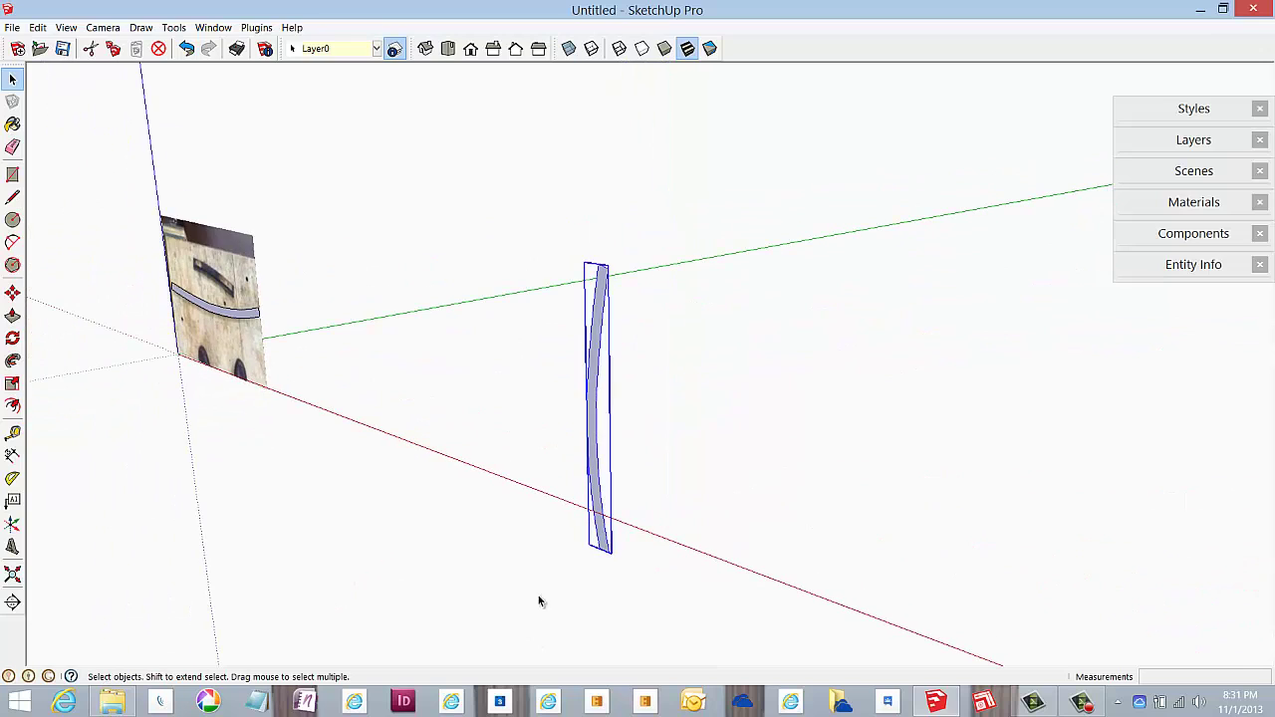
{"action": "right_click", "coordinate": [590, 399]}
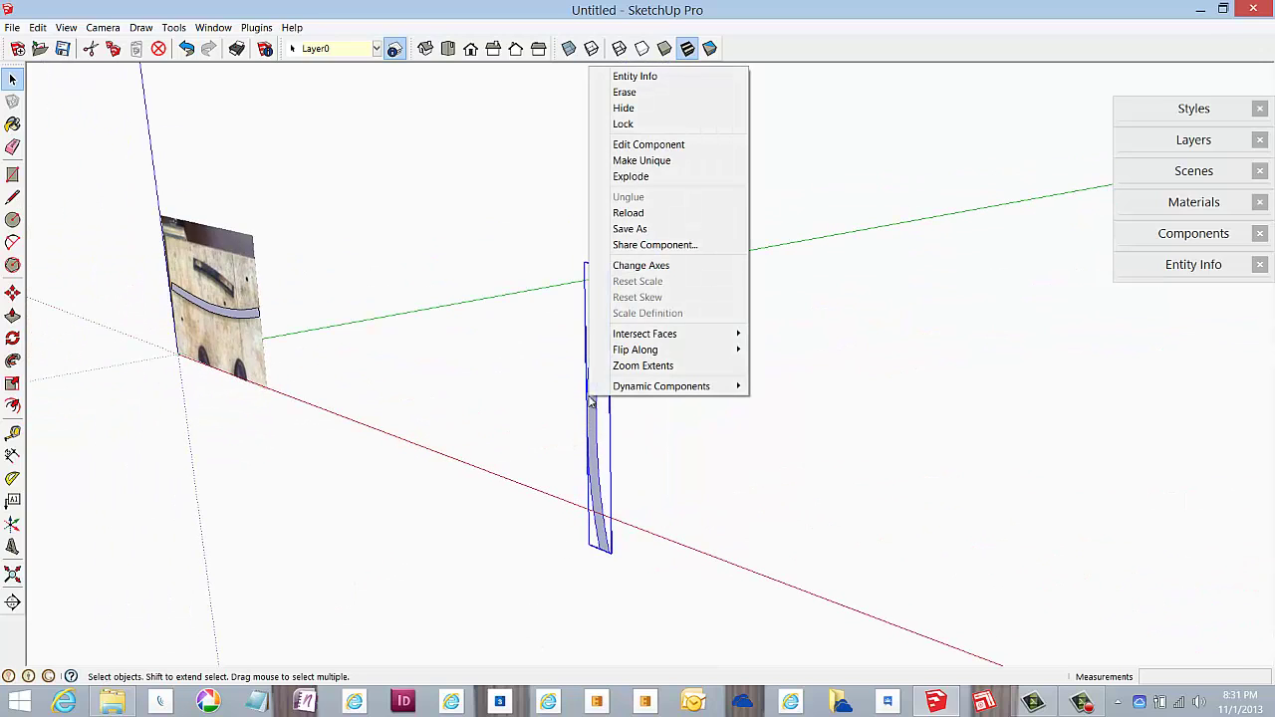
{"action": "left_click", "coordinate": [633, 180]}
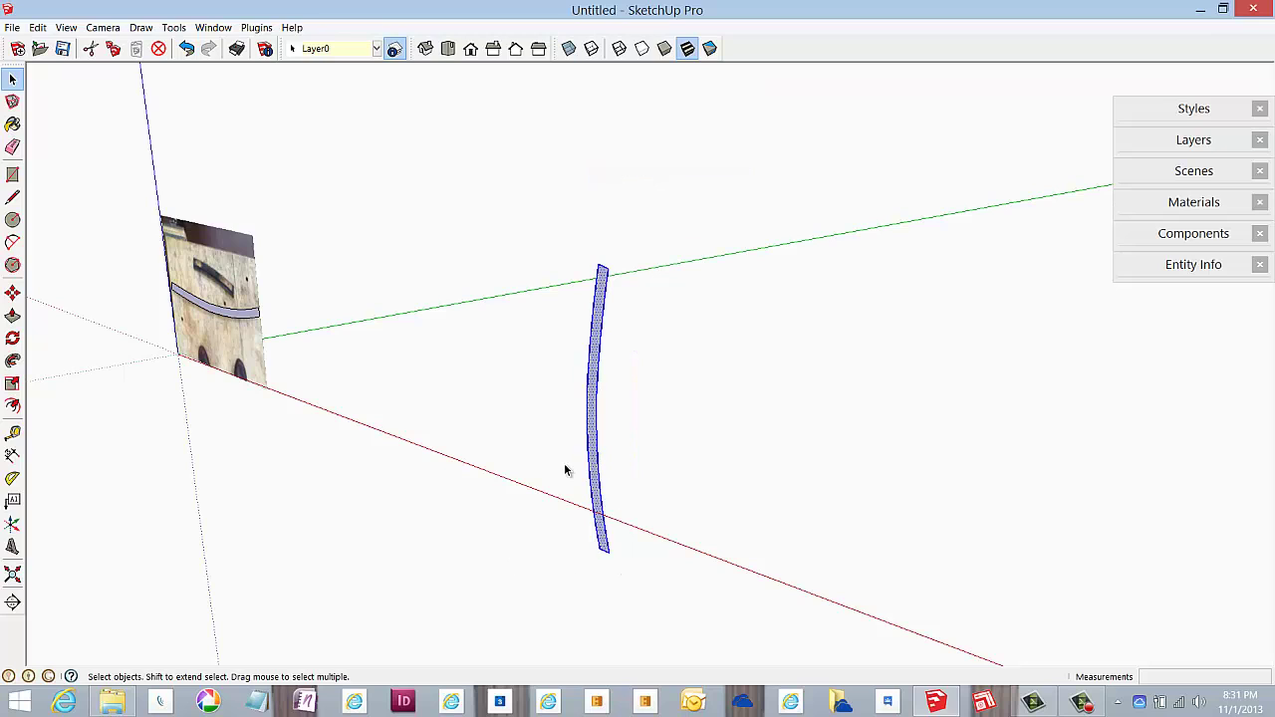
Make the slat outline a component named 'Back', replacing the existing definition
{"action": "right_click", "coordinate": [590, 431]}
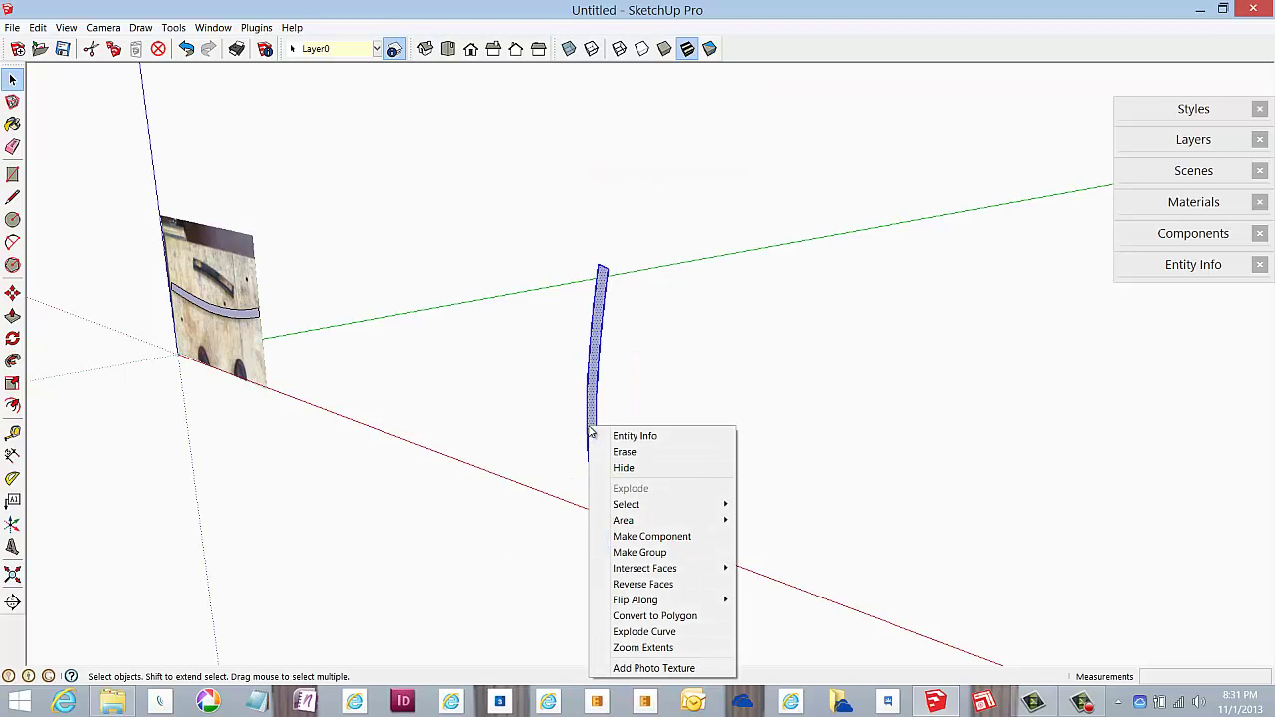
{"action": "left_click", "coordinate": [623, 536]}
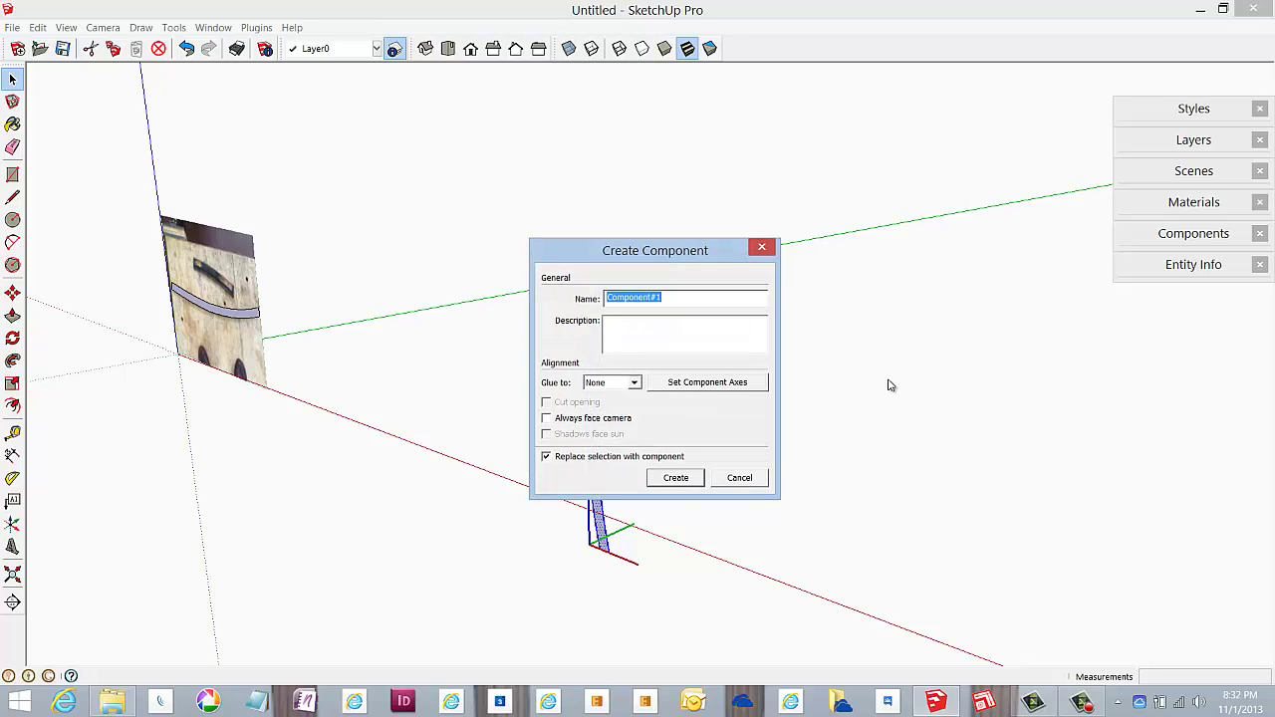
{"action": "type", "text": "Back"}
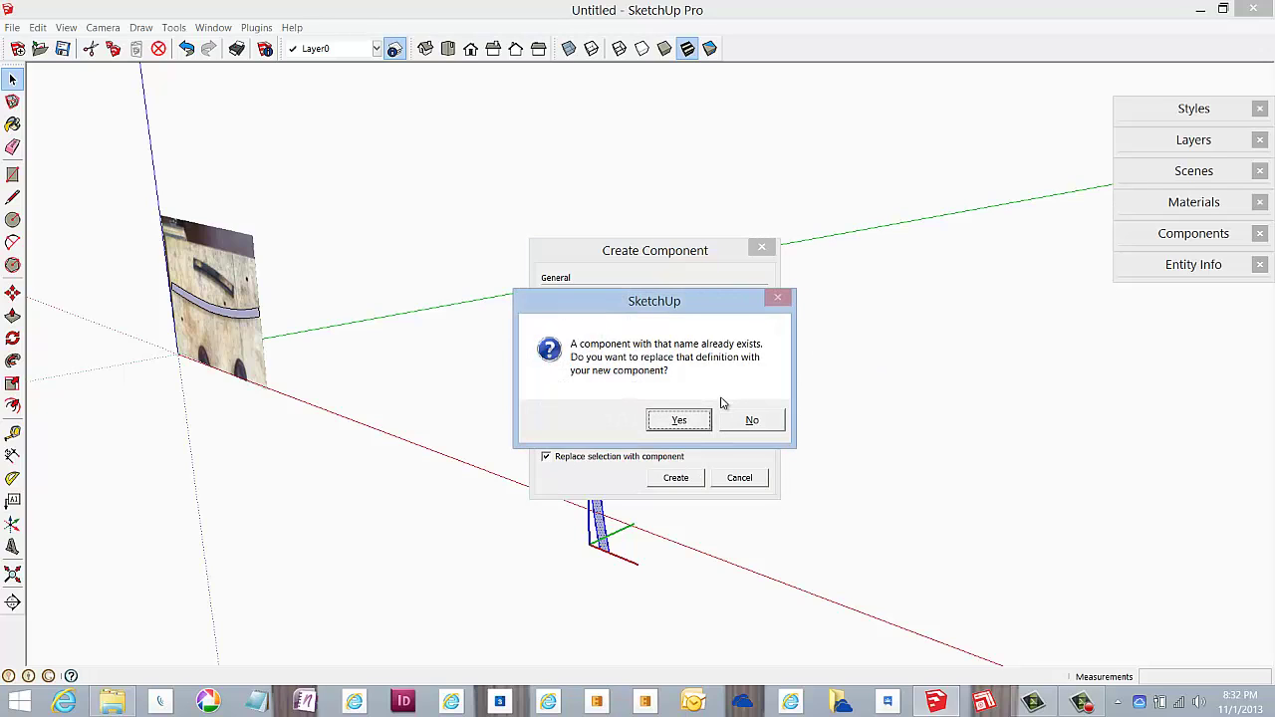
{"action": "left_click", "coordinate": [699, 422]}
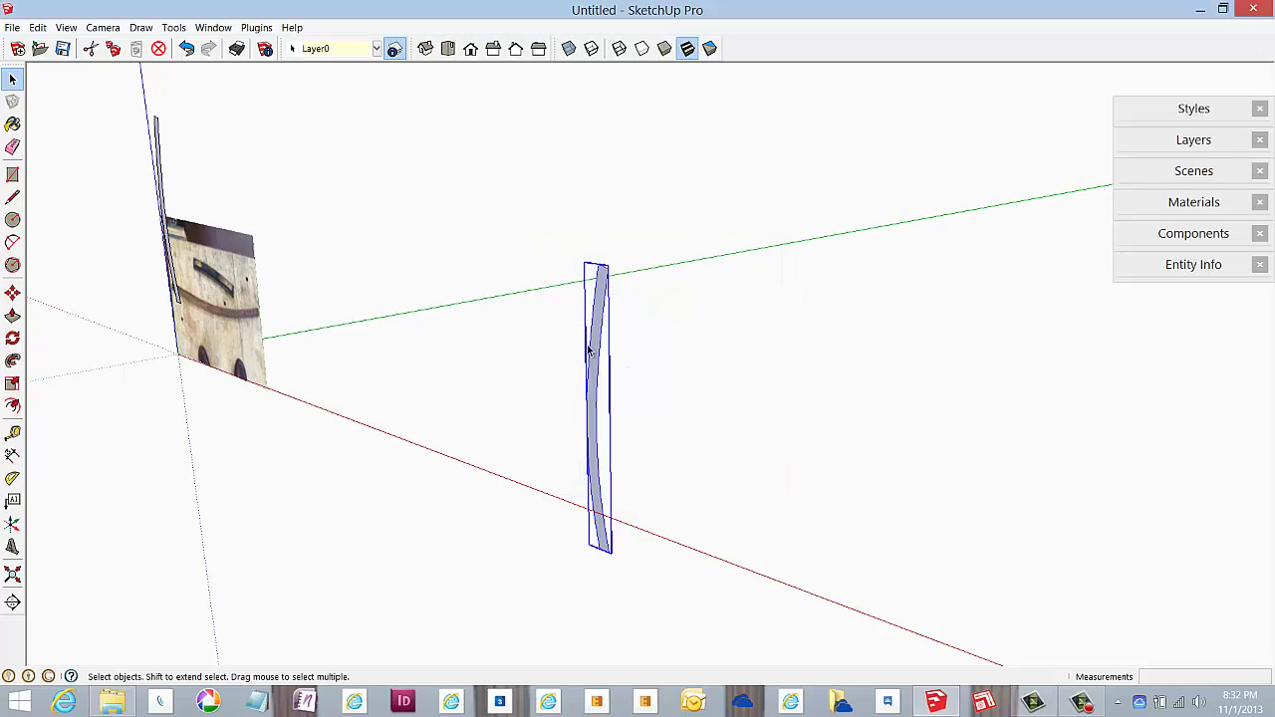
Inside the slat component, push-pull the slat face out 1 1/4" thick
{"action": "scroll", "coordinate": [602, 284], "scroll_direction": "down", "scroll_amount": 1}
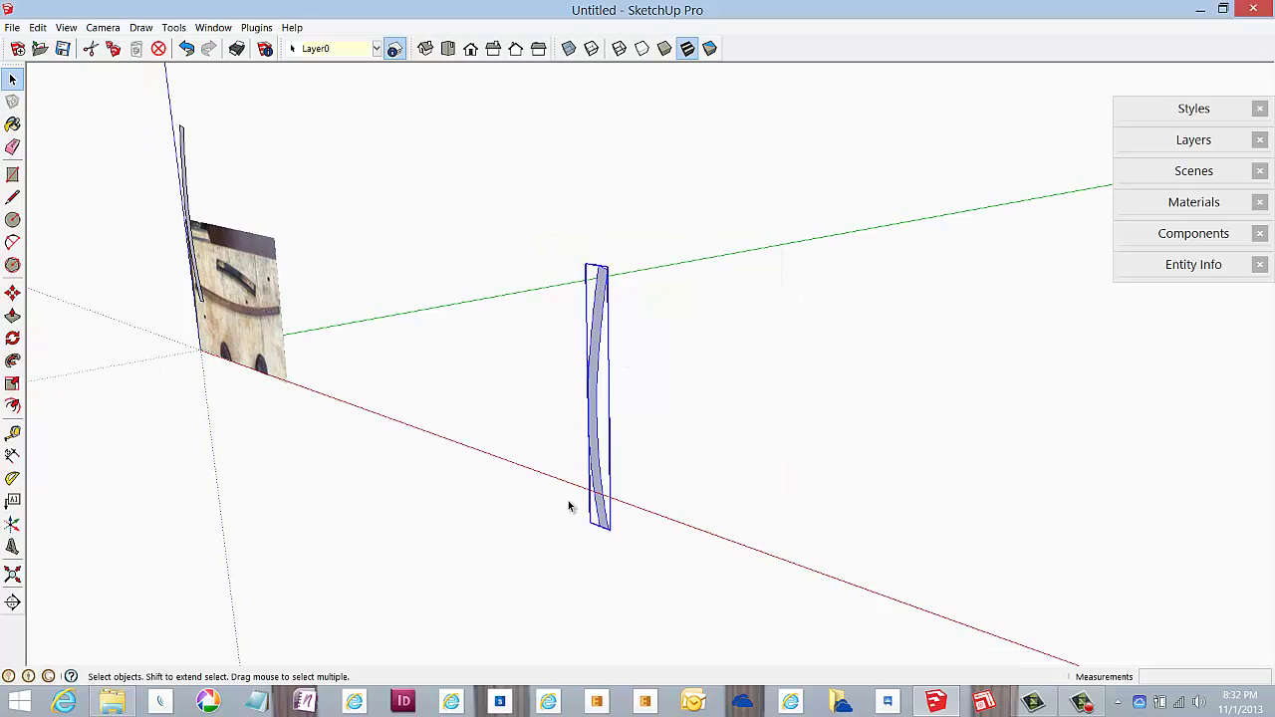
{"action": "left_click", "coordinate": [13, 316]}
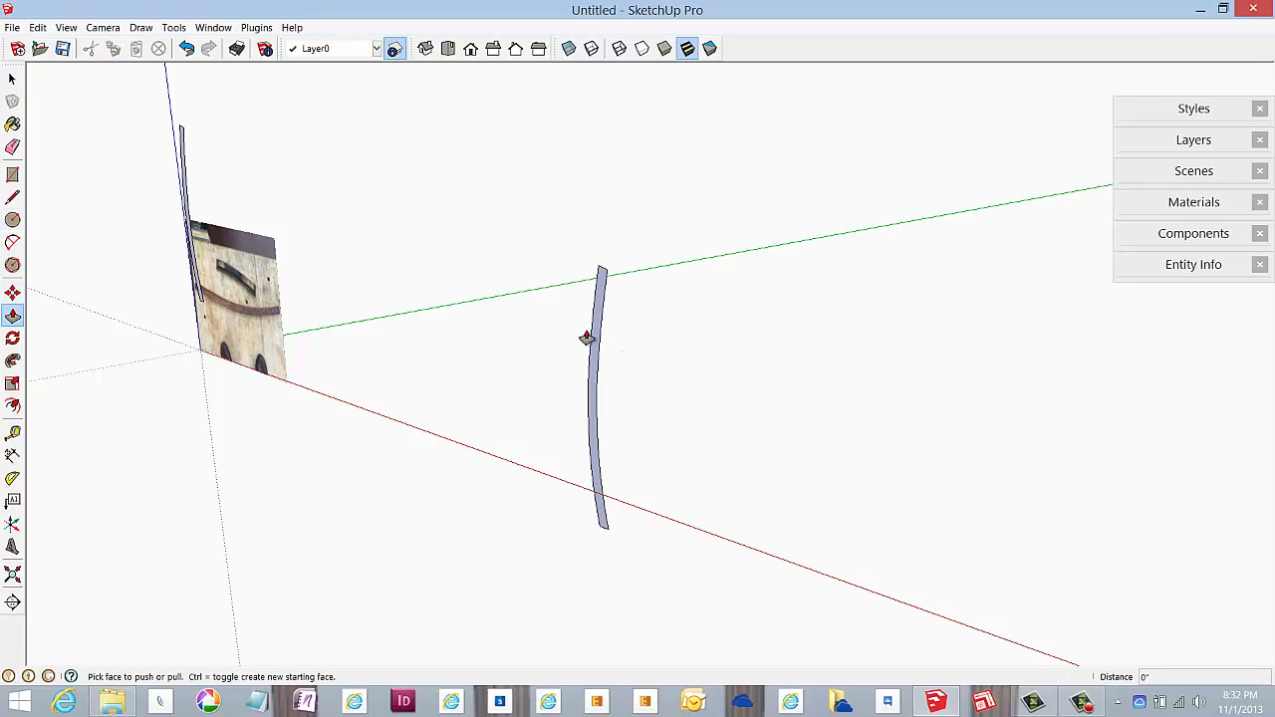
{"action": "right_click", "coordinate": [598, 335]}
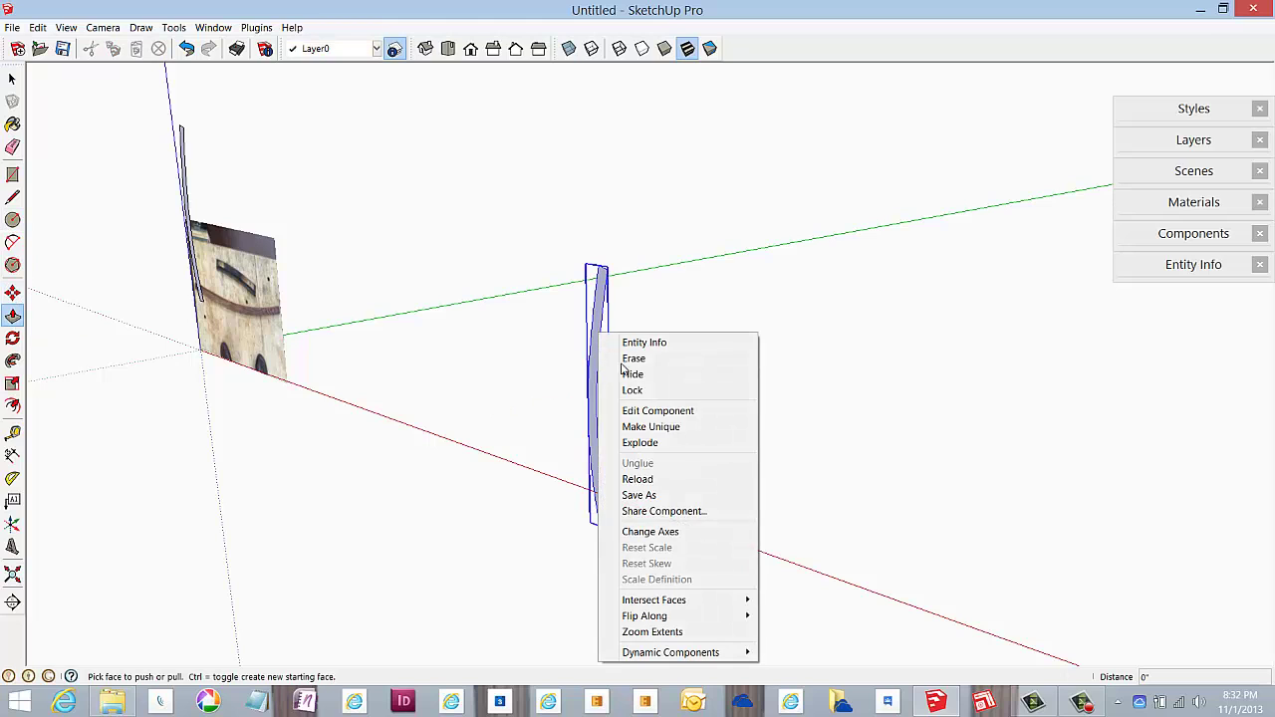
{"action": "left_click", "coordinate": [653, 410]}
{"action": "scroll", "coordinate": [610, 457], "scroll_direction": "up", "scroll_amount": 3}
{"action": "scroll", "coordinate": [609, 455], "scroll_direction": "up", "scroll_amount": 2}
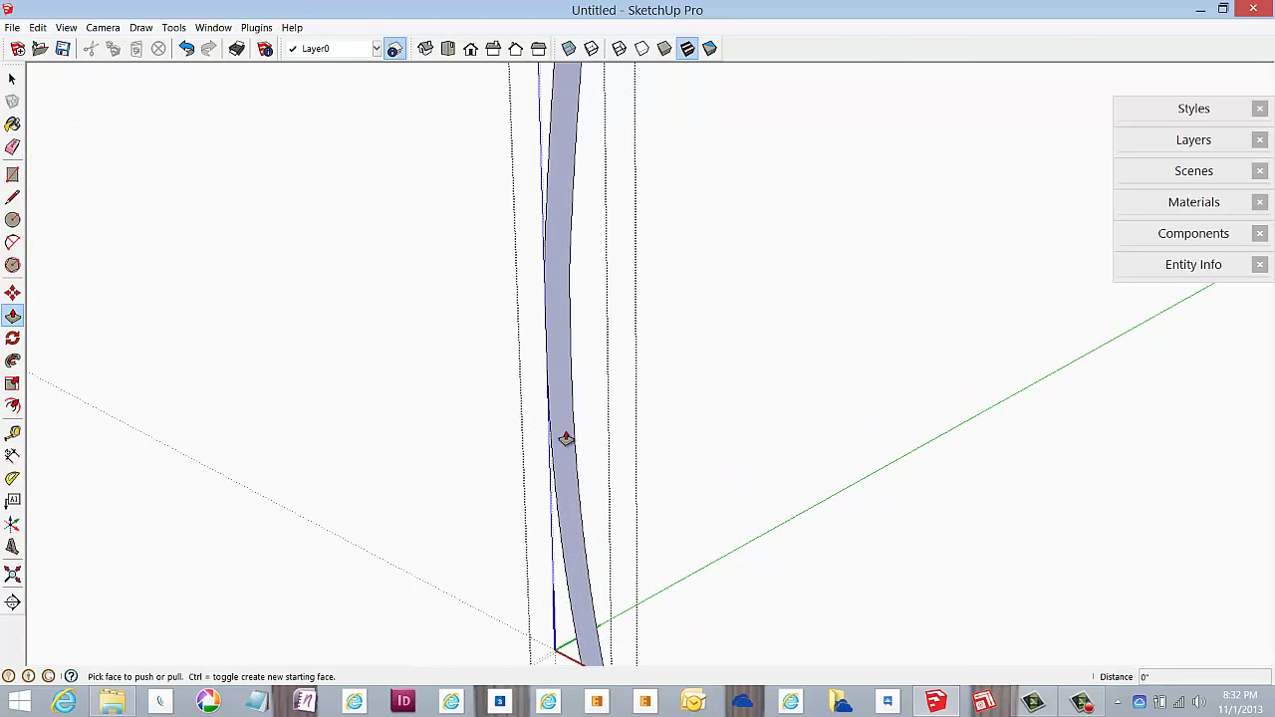
{"action": "left_click", "coordinate": [566, 435]}
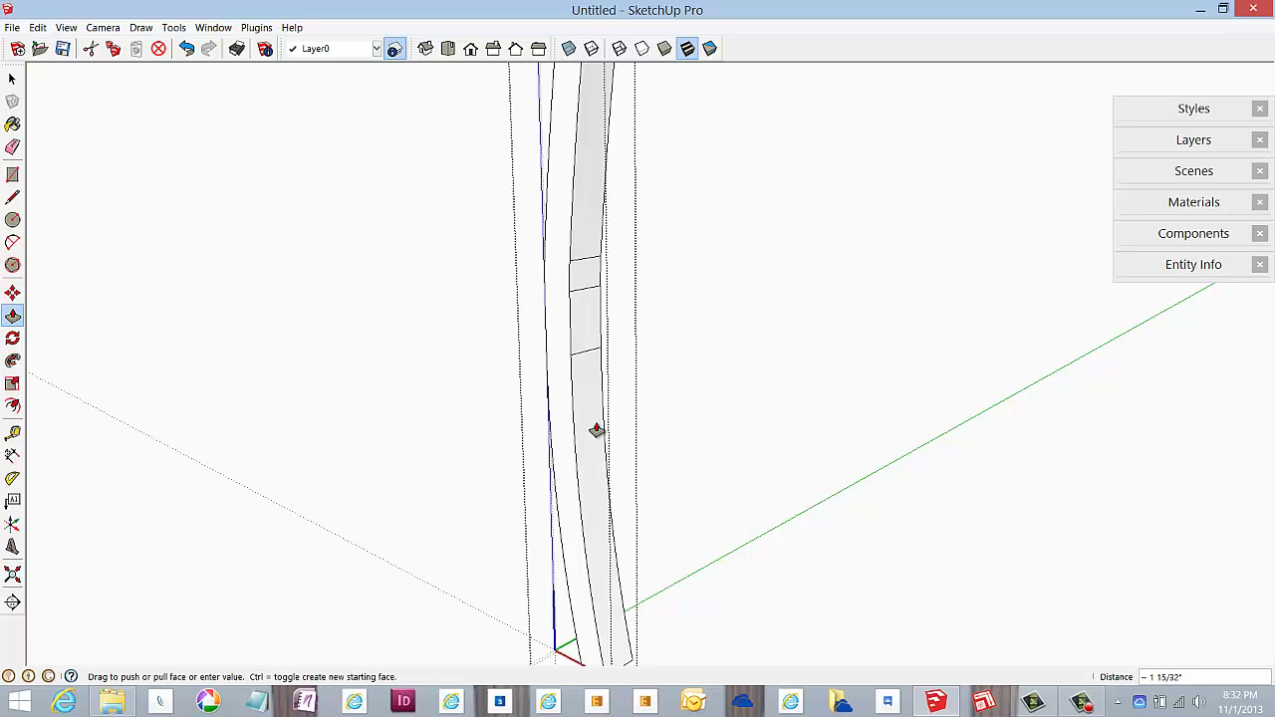
{"action": "type", "text": "4"}
{"action": "key", "text": "Return"}
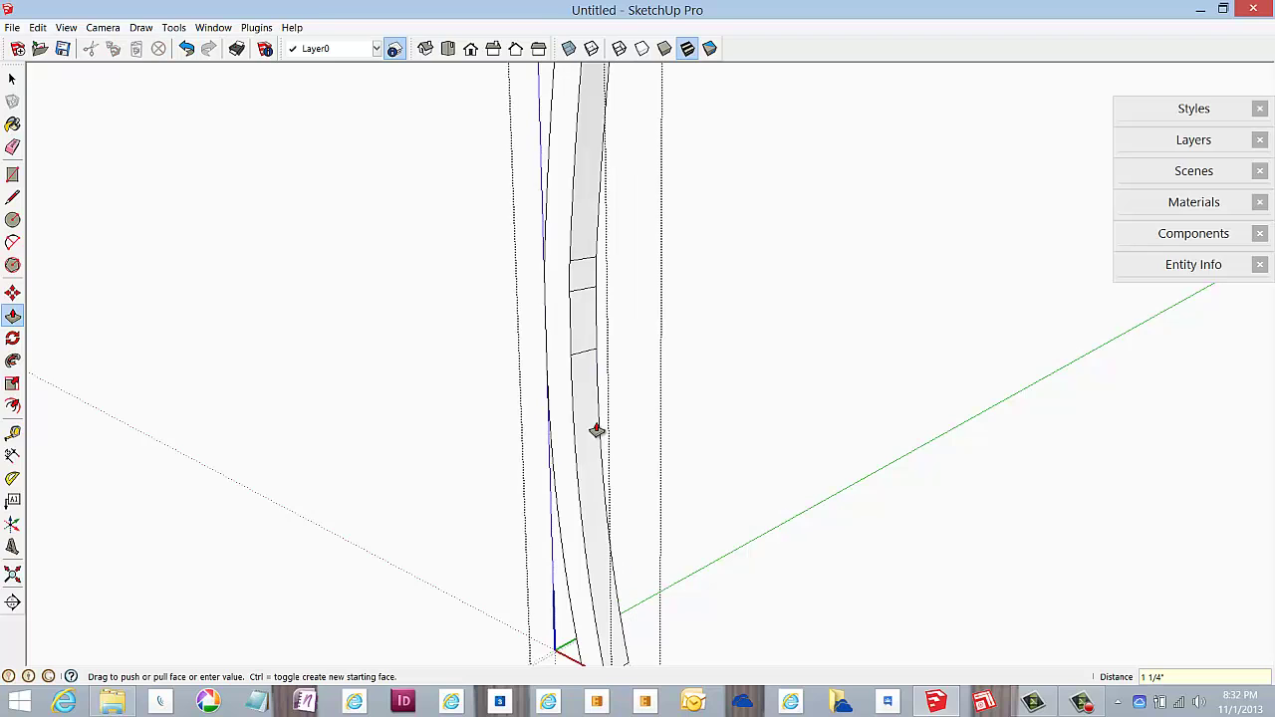
Deselect the slat and orbit and zoom in on its curved side
{"action": "scroll", "coordinate": [598, 485], "scroll_direction": "down", "scroll_amount": 2}
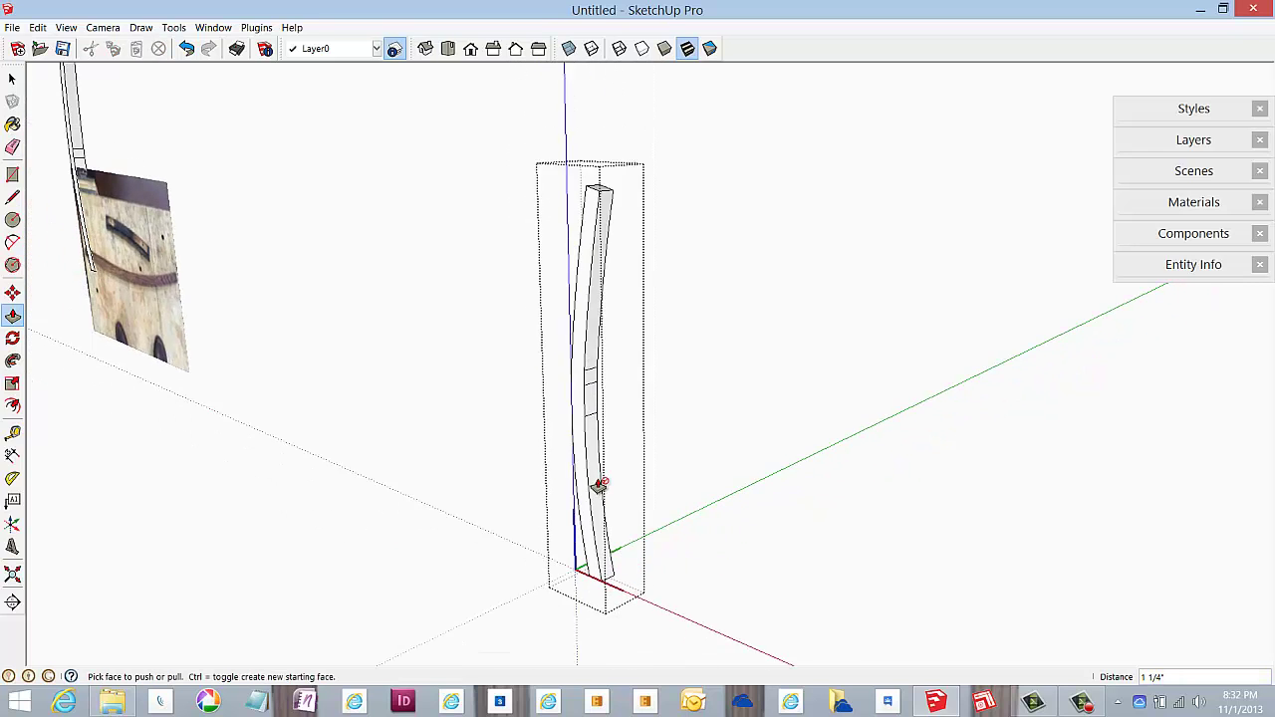
{"action": "scroll", "coordinate": [598, 486], "scroll_direction": "down", "scroll_amount": 2}
{"action": "left_click", "coordinate": [12, 77]}
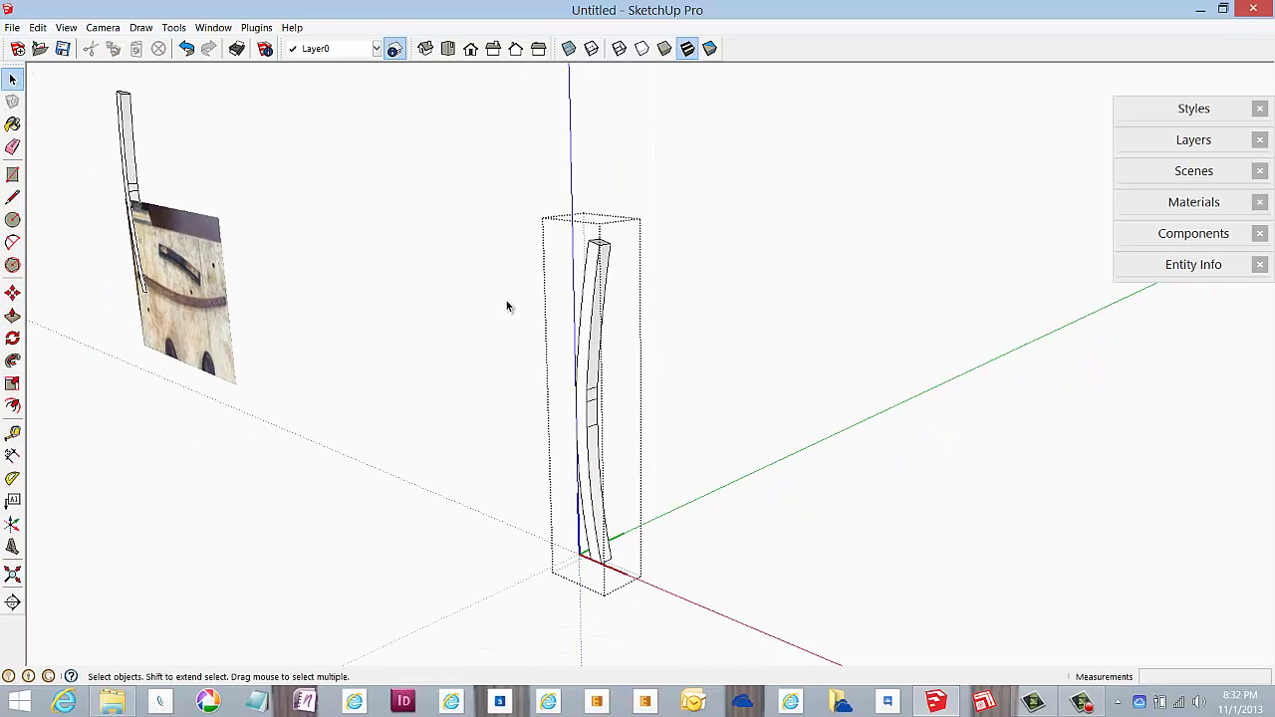
{"action": "left_click", "coordinate": [506, 299]}
{"action": "middle_click_drag", "start_coordinate": [506, 300], "coordinate": [707, 463]}
{"action": "mouse_move", "coordinate": [584, 404]}
{"action": "middle_mouse_down"}
{"action": "mouse_move", "coordinate": [984, 371]}
{"action": "mouse_move", "coordinate": [954, 376]}
{"action": "middle_mouse_up"}
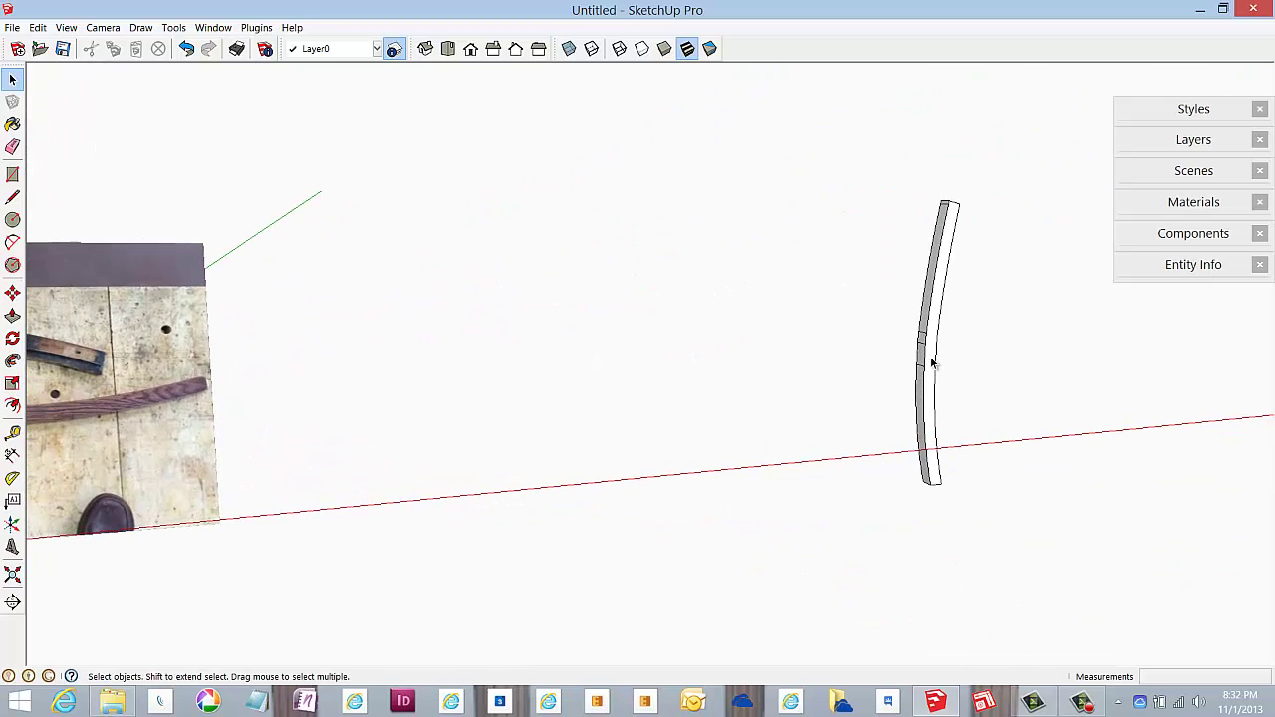
{"action": "scroll", "coordinate": [932, 364], "scroll_direction": "up", "scroll_amount": 4}
{"action": "scroll", "coordinate": [931, 362], "scroll_direction": "up", "scroll_amount": 1}
{"action": "scroll", "coordinate": [930, 362], "scroll_direction": "up", "scroll_amount": 2}
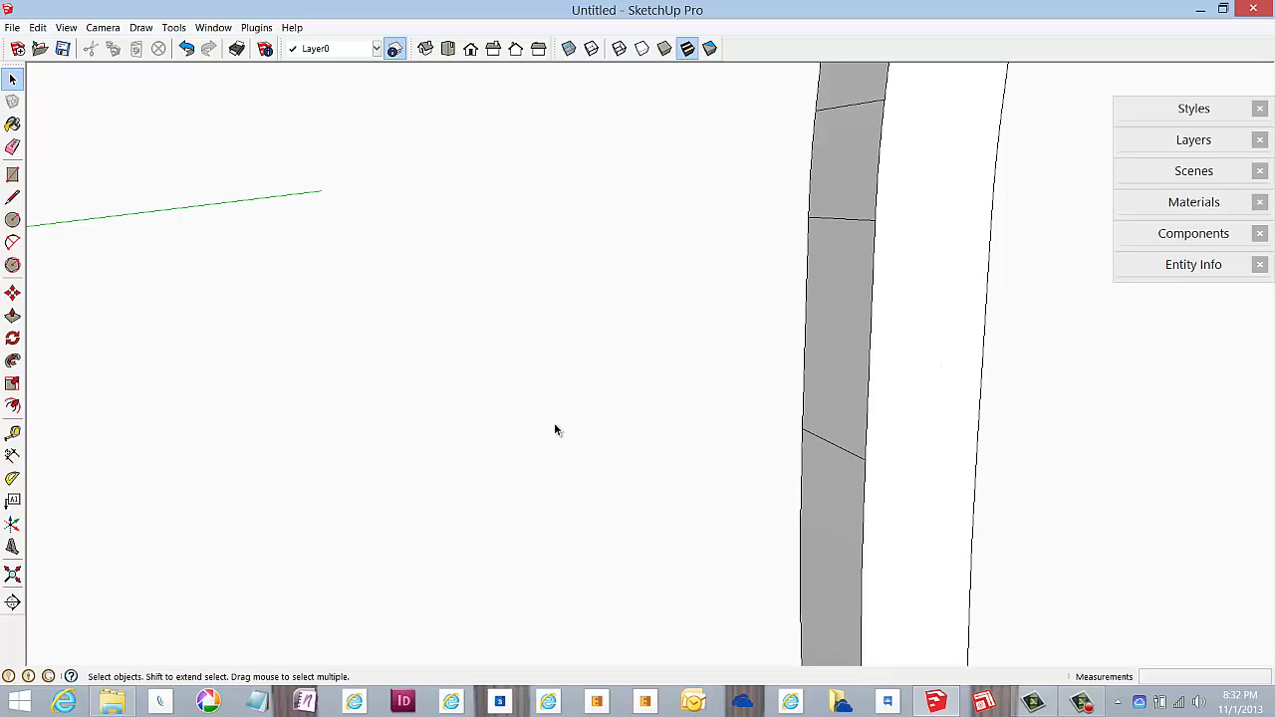
Draw a roughly 2 41/64" line across the slat's curved side between two edge points
{"action": "left_click", "coordinate": [12, 196]}
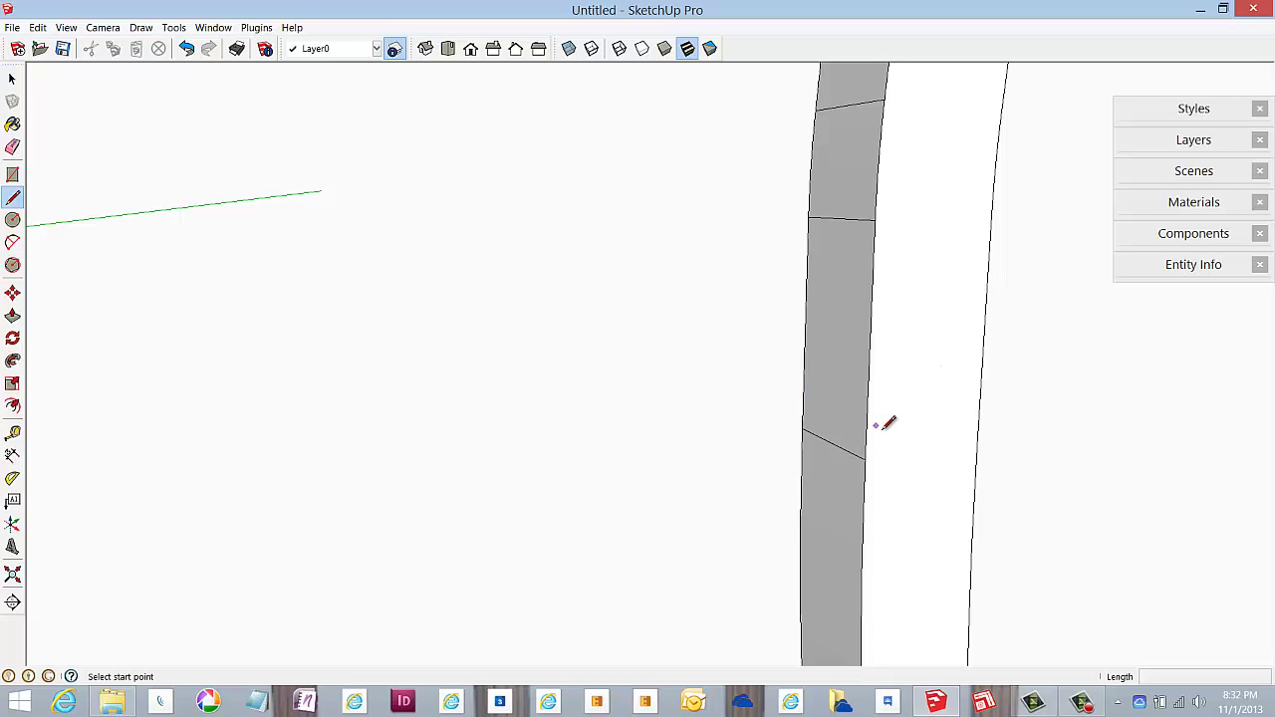
{"action": "left_click", "coordinate": [865, 457]}
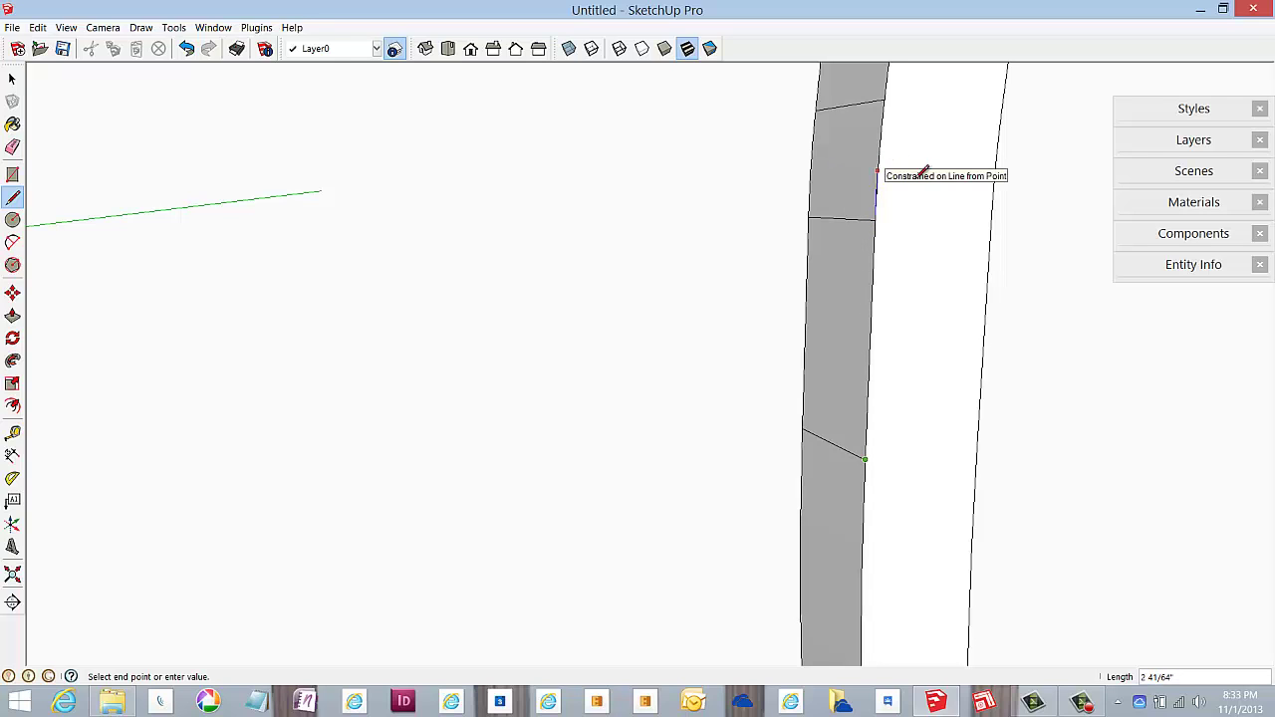
{"action": "left_click", "coordinate": [879, 172]}
{"action": "scroll", "coordinate": [847, 445], "scroll_direction": "down", "scroll_amount": 3}
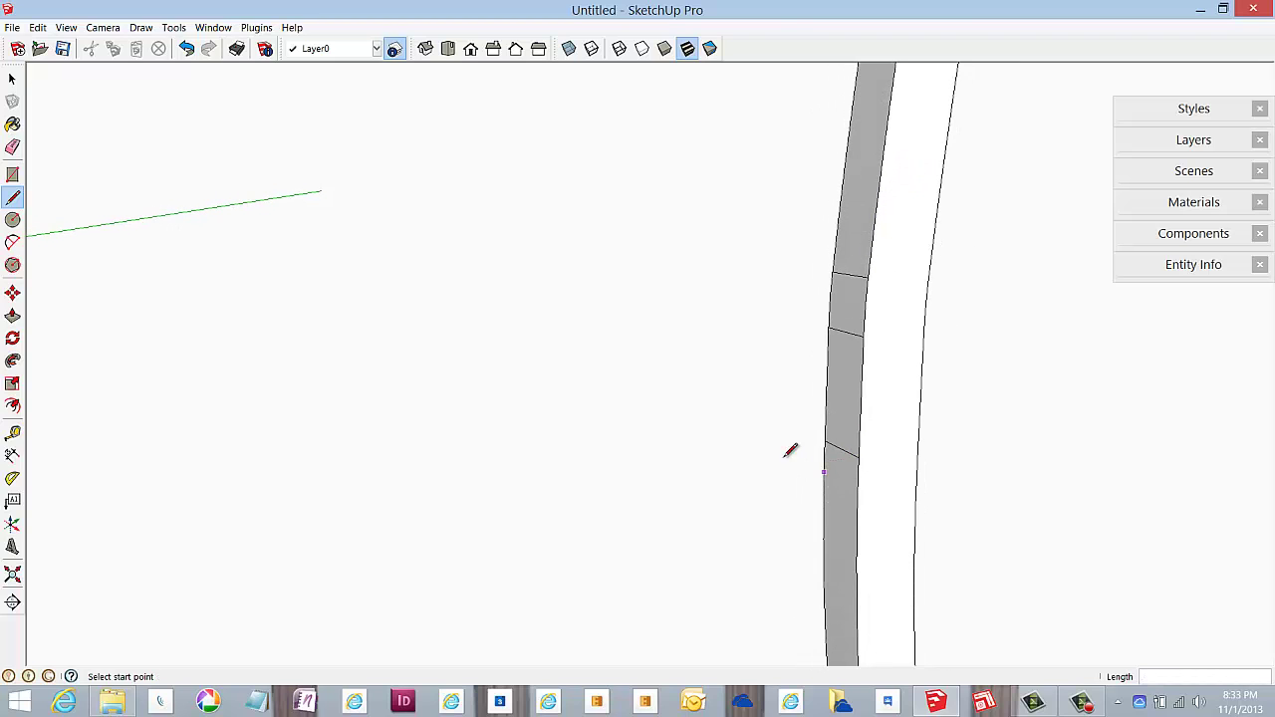
{"action": "scroll", "coordinate": [883, 314], "scroll_direction": "down", "scroll_amount": 3}
{"action": "scroll", "coordinate": [871, 303], "scroll_direction": "down", "scroll_amount": 2}
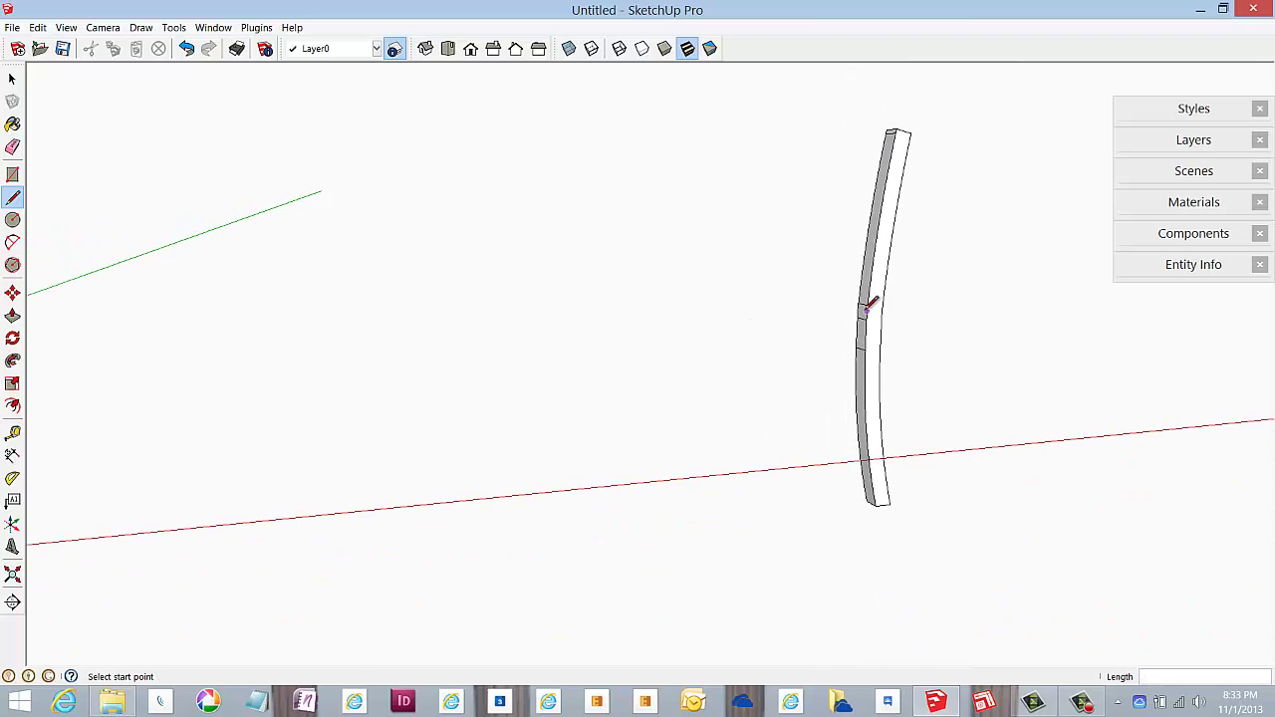
{"action": "scroll", "coordinate": [904, 136], "scroll_direction": "up", "scroll_amount": 3}
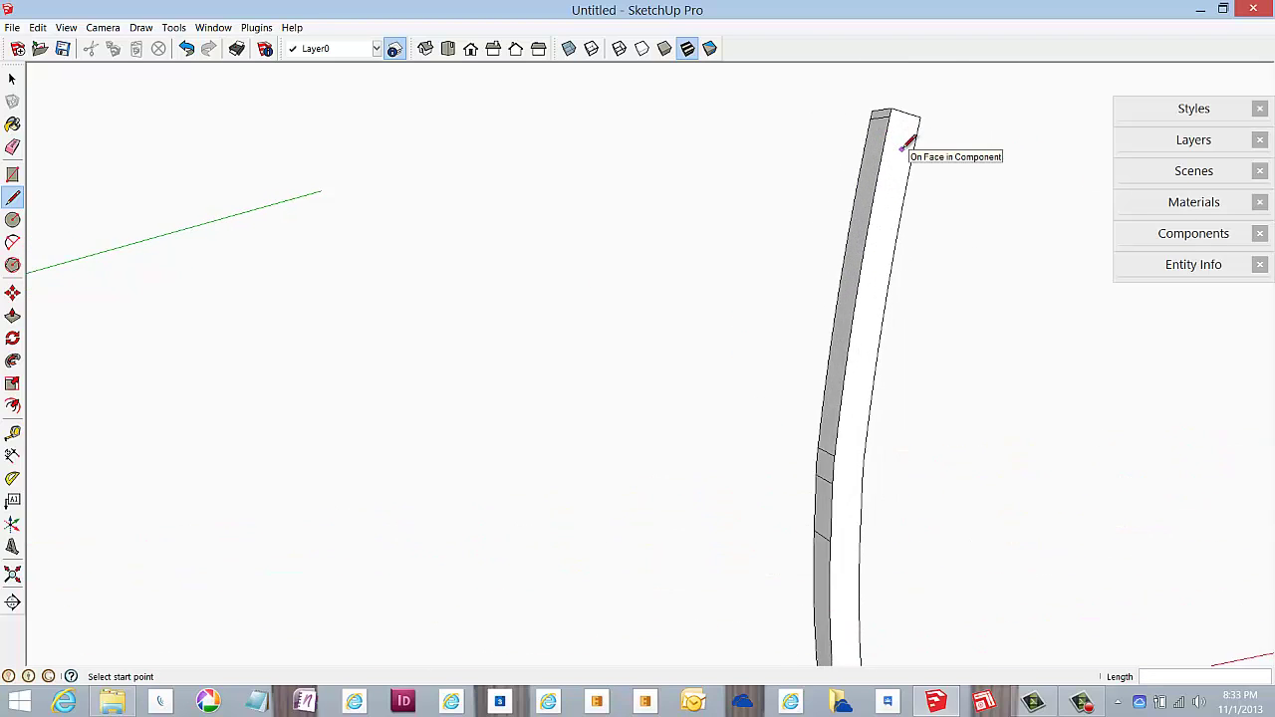
{"action": "right_click", "coordinate": [875, 177]}
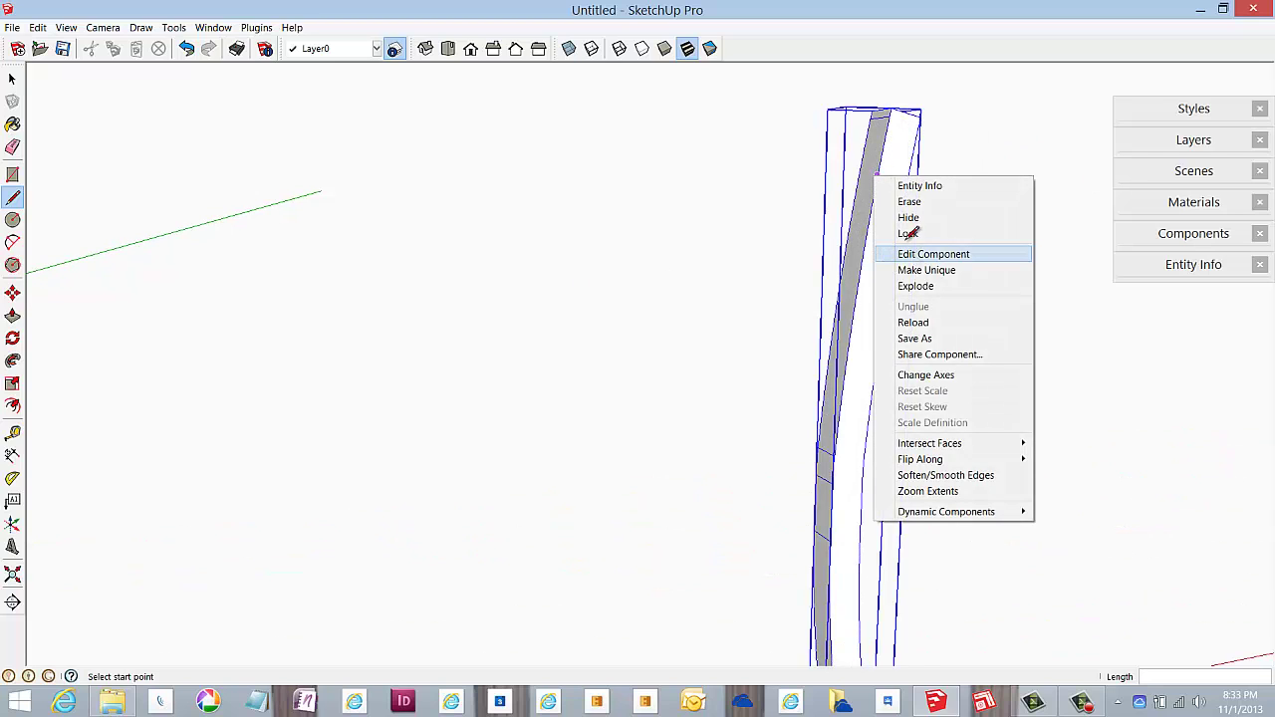
{"action": "left_click", "coordinate": [911, 254]}
{"action": "left_click", "coordinate": [12, 146]}
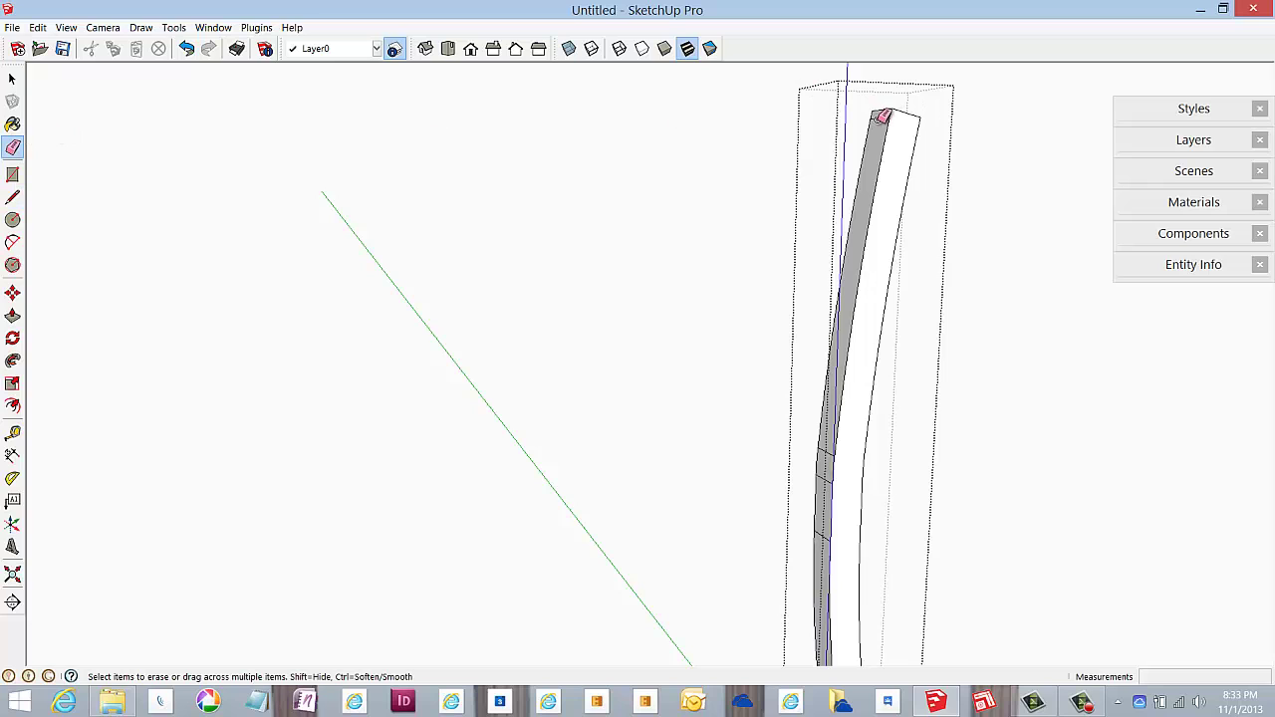
{"action": "scroll", "coordinate": [881, 117], "scroll_direction": "down", "scroll_amount": 2}
{"action": "scroll", "coordinate": [882, 117], "scroll_direction": "down", "scroll_amount": 2}
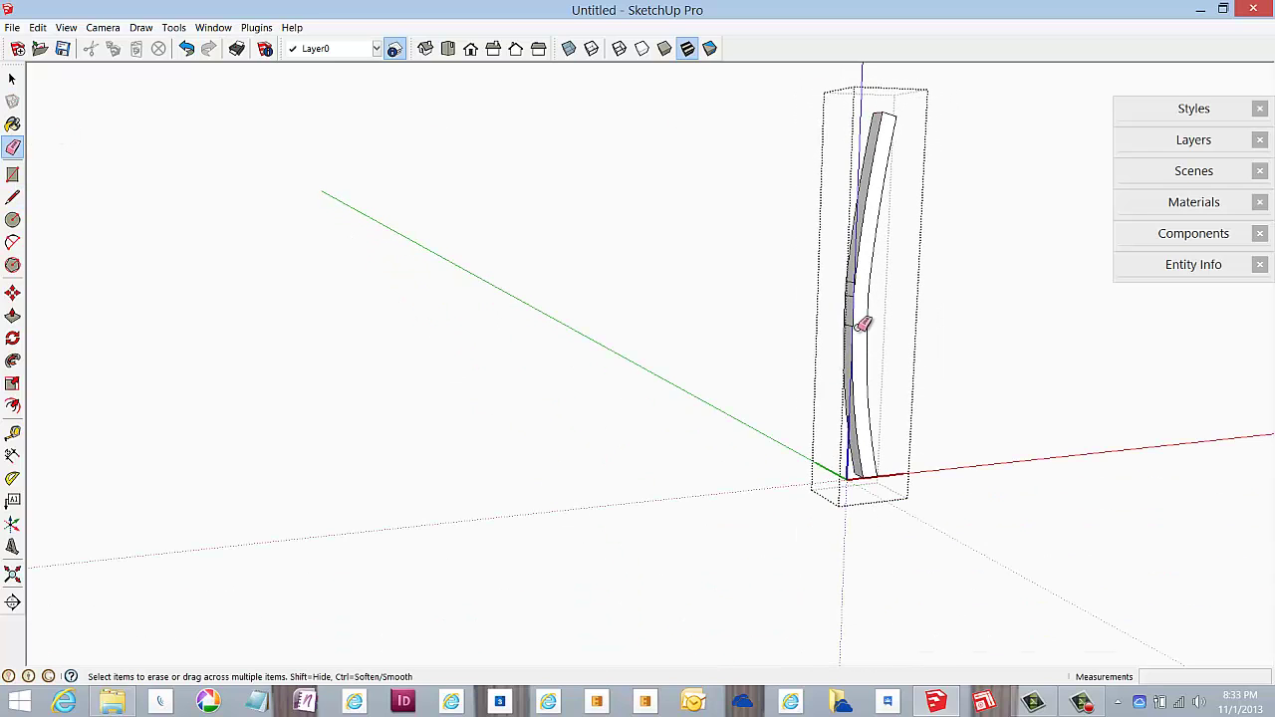
{"action": "scroll", "coordinate": [863, 324], "scroll_direction": "up", "scroll_amount": 3}
{"action": "scroll", "coordinate": [862, 319], "scroll_direction": "up", "scroll_amount": 1}
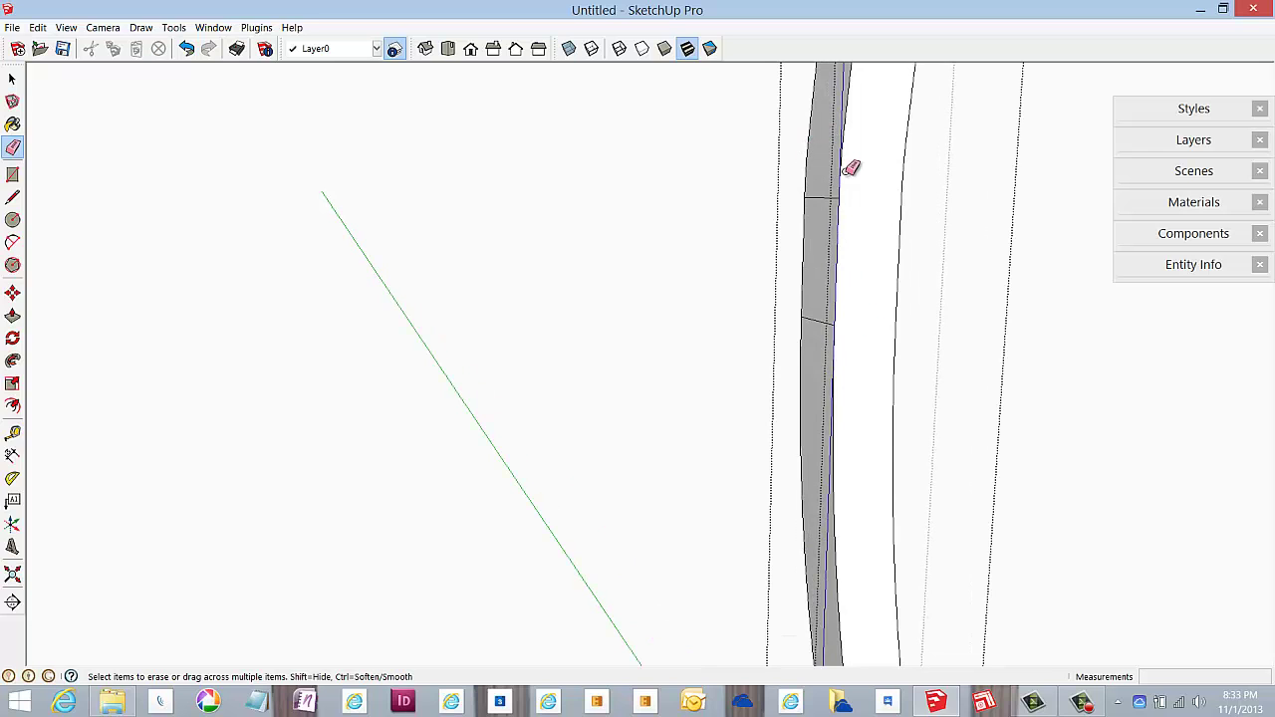
{"action": "scroll", "coordinate": [811, 184], "scroll_direction": "down", "scroll_amount": 3}
{"action": "scroll", "coordinate": [814, 348], "scroll_direction": "down", "scroll_amount": 1}
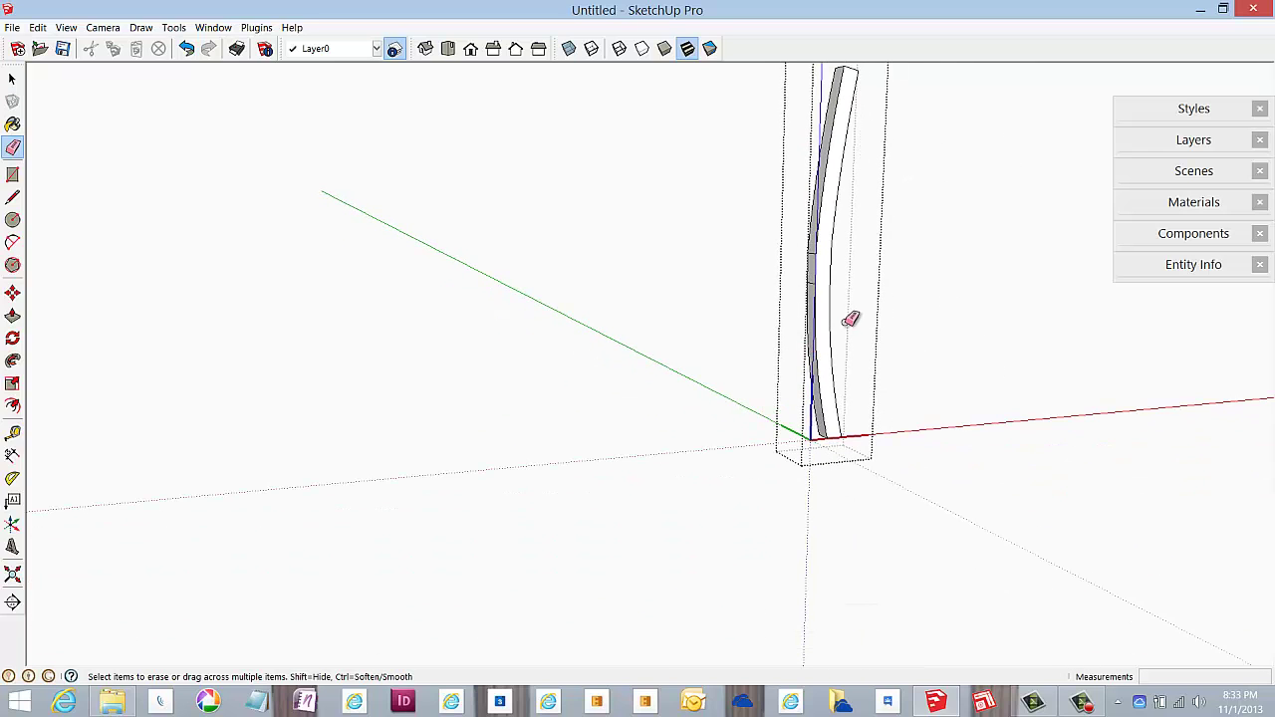
{"action": "right_click", "coordinate": [635, 386]}
{"action": "left_click", "coordinate": [684, 396]}
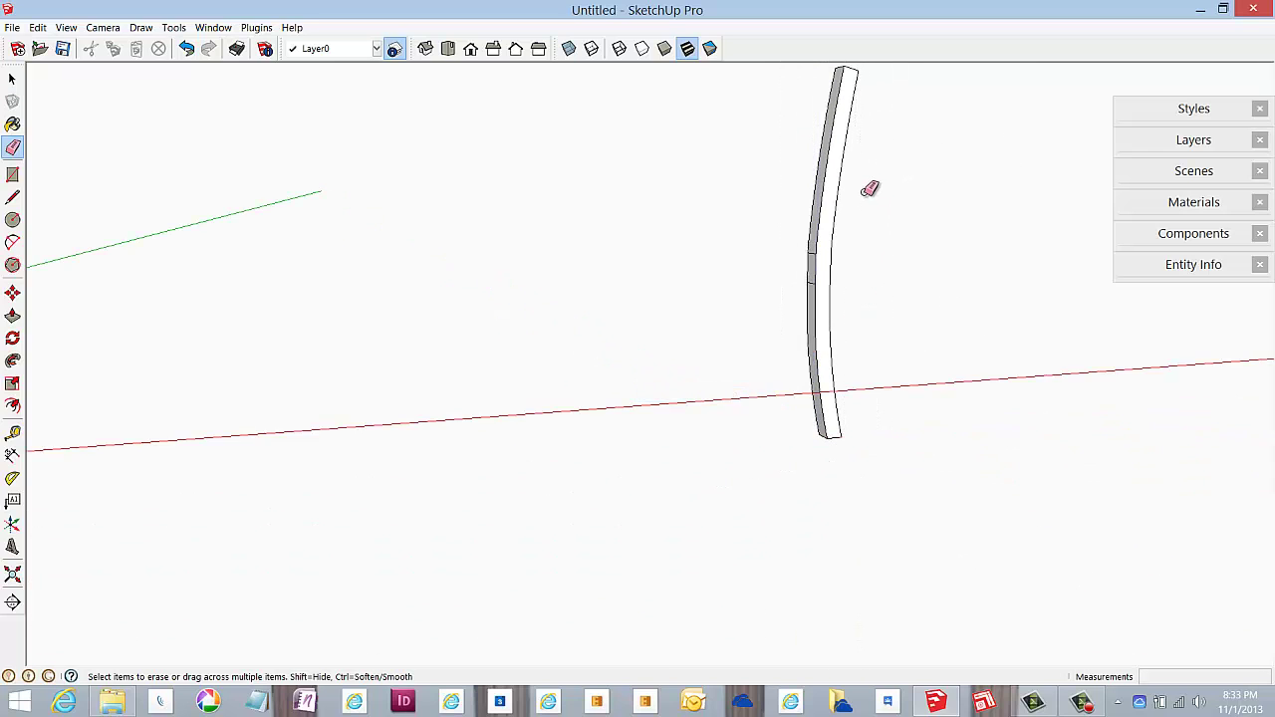